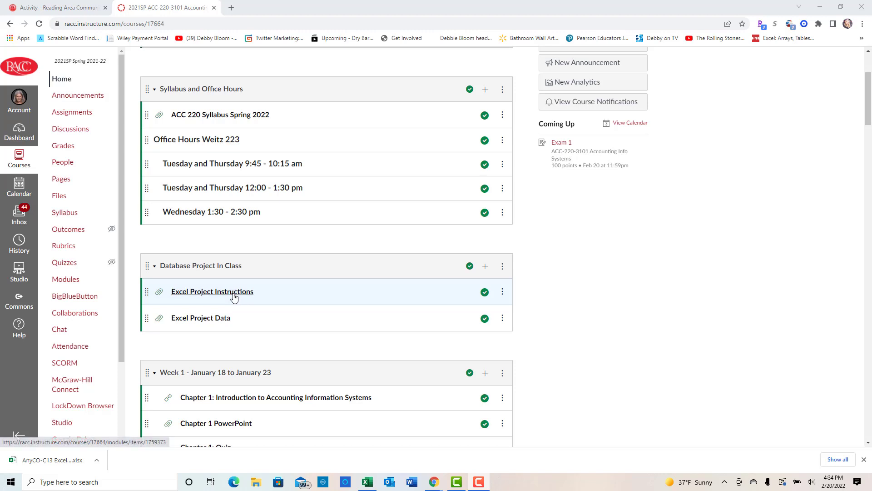
- Read the Excel Project Instructions document in the Database Project module, and return to the course home page
left_click(234, 296)
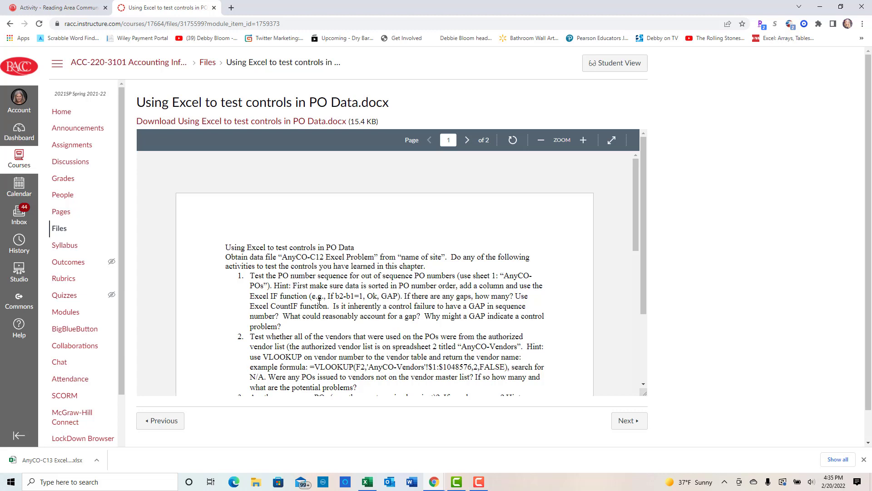
left_click(136, 61)
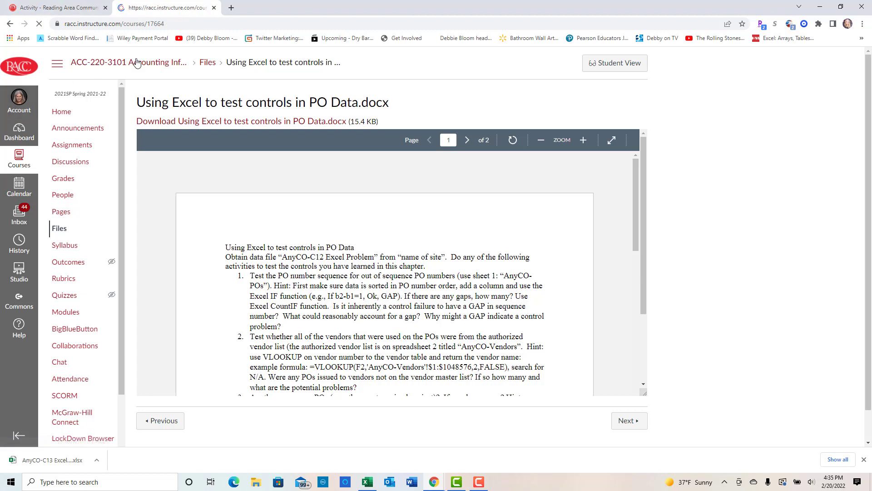
scroll(367, 289, "down", 2)
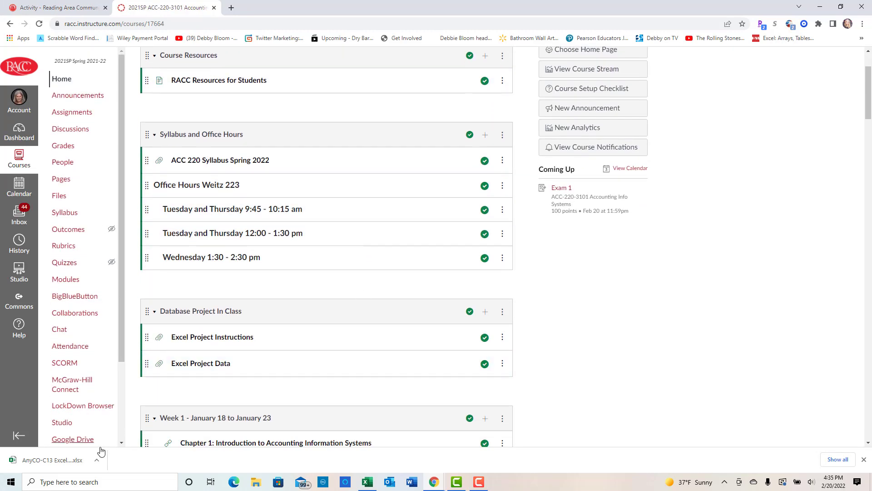
- Switch to Excel by opening the downloaded AnyCO-C13 Excel problem workbook, maximize its window, and enable editing
left_click(59, 460)
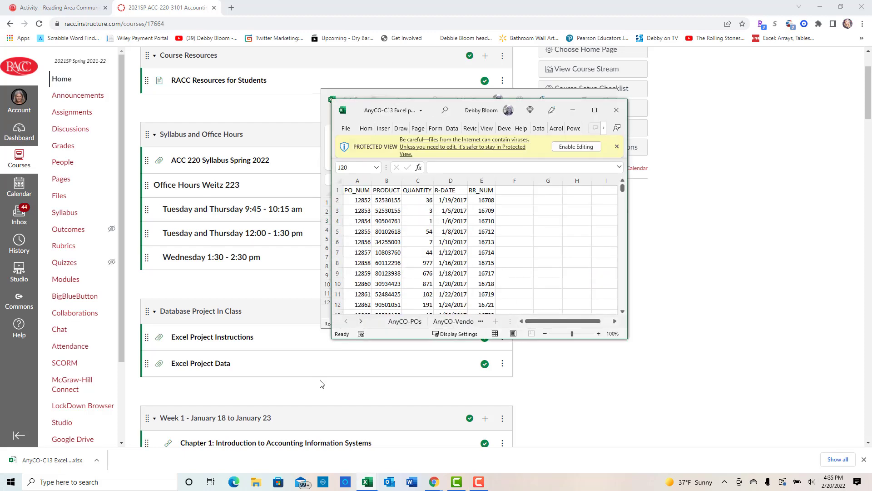
left_click(595, 112)
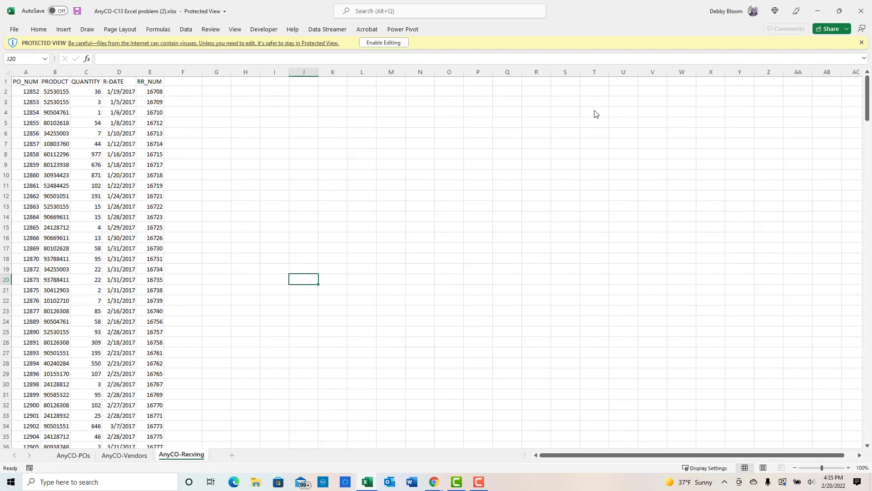
left_click(393, 45)
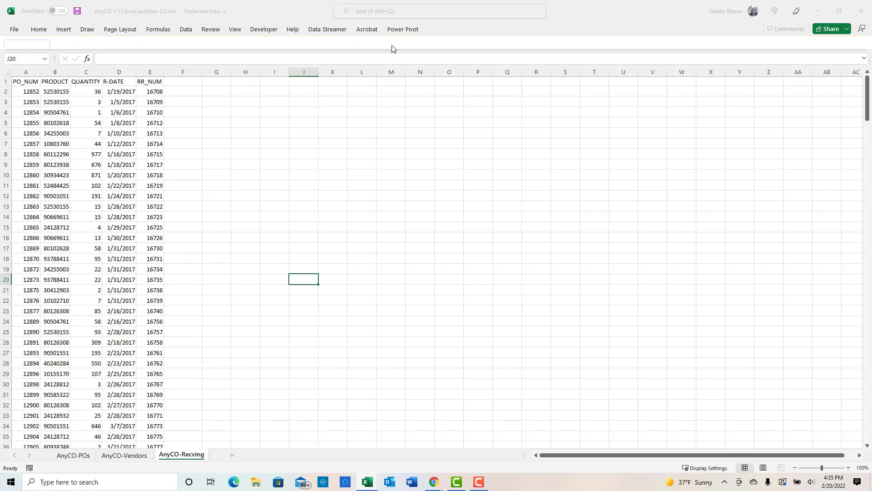
- Show the AnyCO-POs sheet with only cell A1 selected and enlarge the worksheet view to 160%
left_click(73, 456)
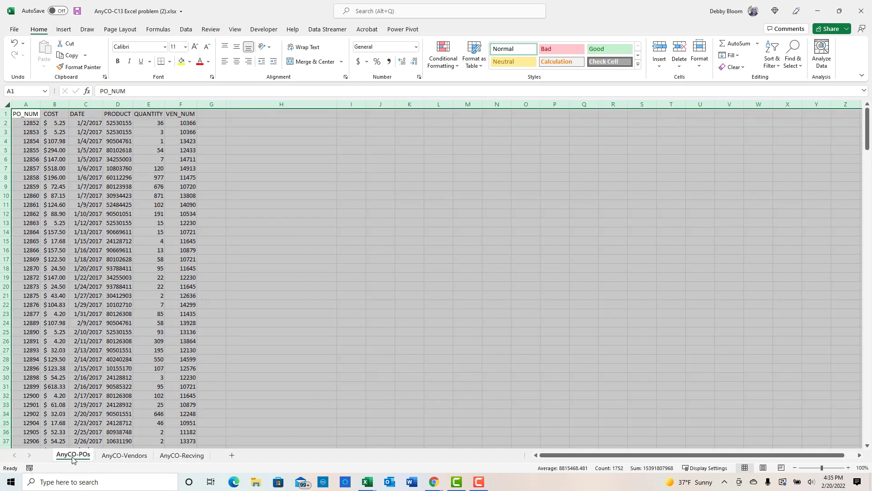
left_click(26, 116)
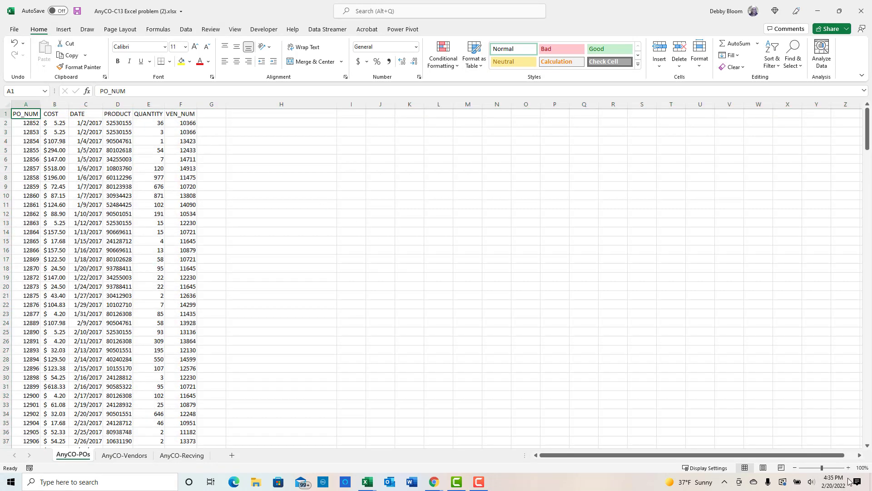
left_click(848, 468)
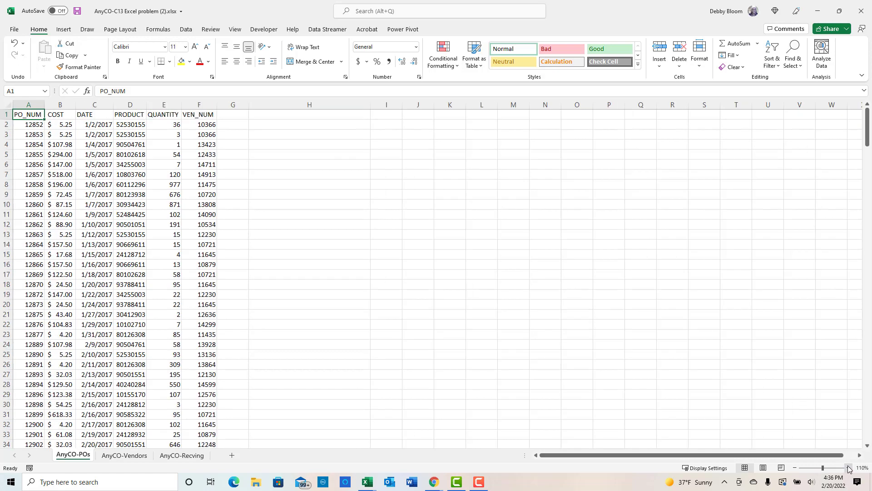
left_click(848, 468)
left_click(848, 468)
left_click(848, 468)
left_click(849, 468)
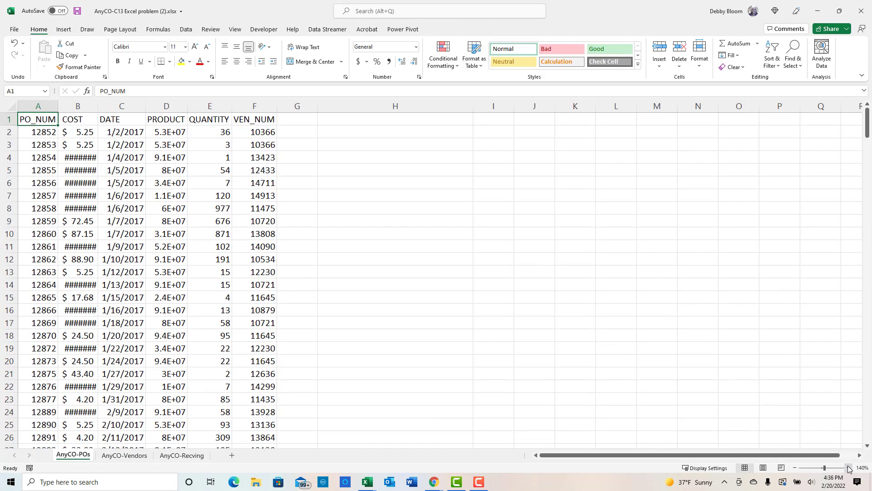
left_click(849, 468)
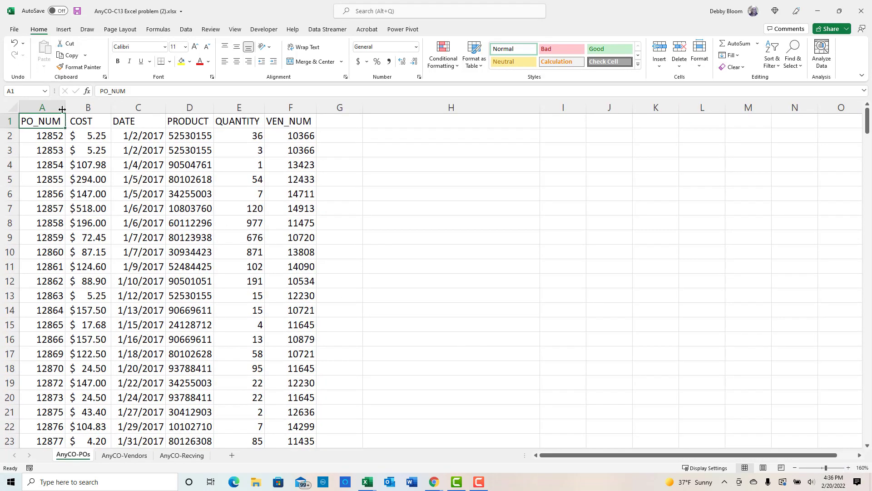
- Widen the PO_NUM, COST, DATE, PRODUCT and QUANTITY columns on the AnyCO-POs sheet
left_click_drag(64, 104, 132, 108)
left_click_drag(186, 107, 260, 107)
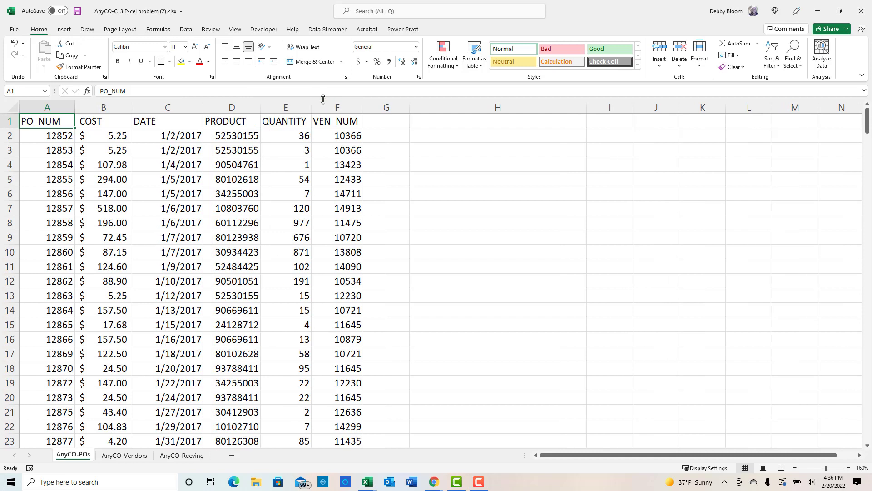
left_click_drag(313, 105, 321, 105)
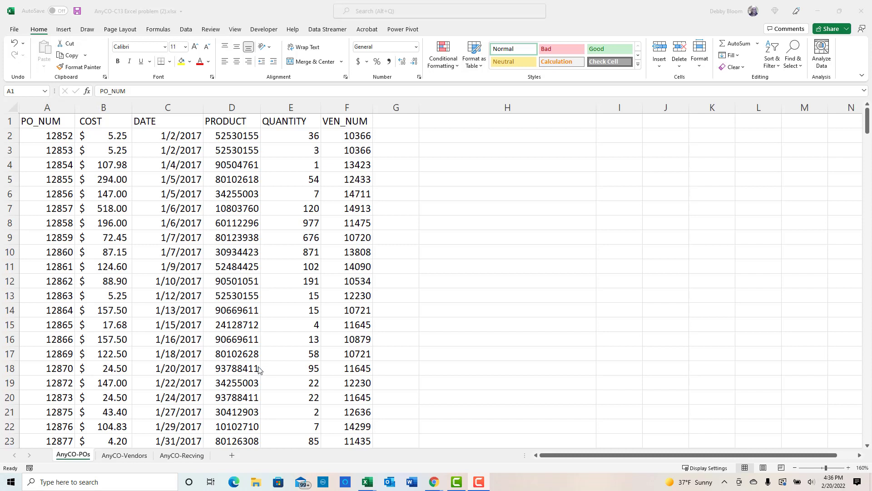
- Duplicate the AnyCO-POs sheet directly after the original and rename the copy "Book method"
left_click(70, 456)
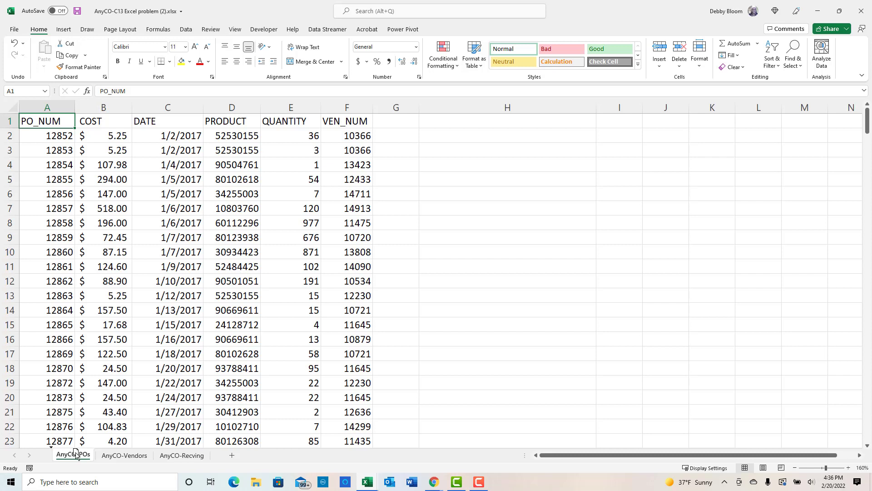
left_click_drag(75, 453, 112, 449)
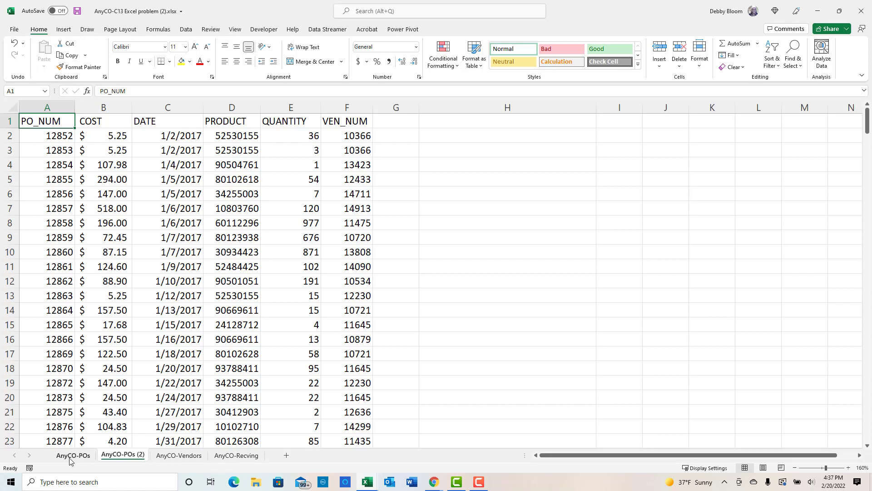
double_click(129, 454)
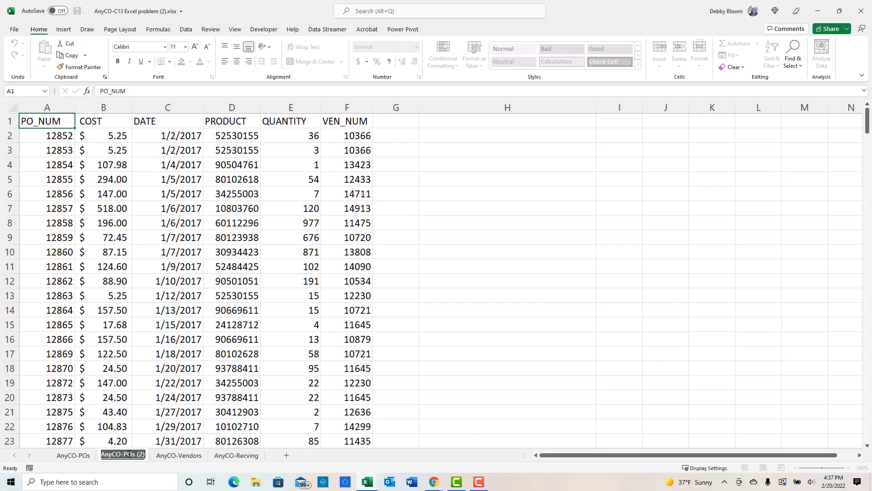
type("Book")
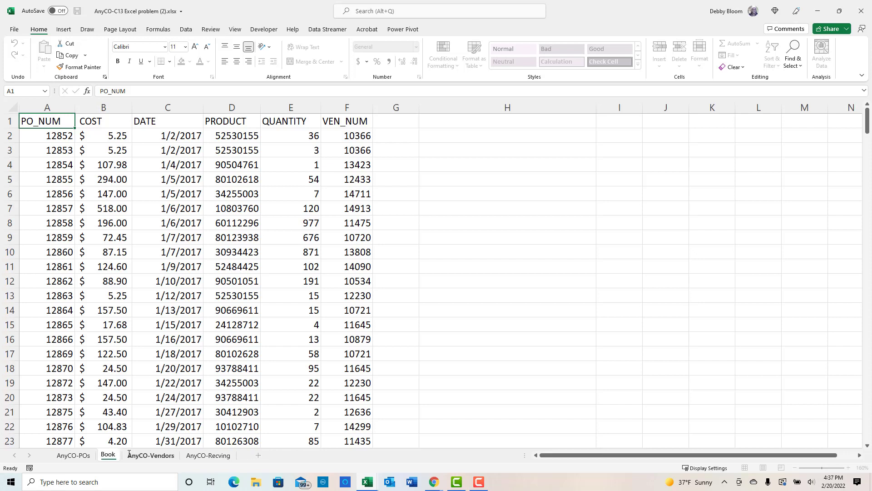
type(" method")
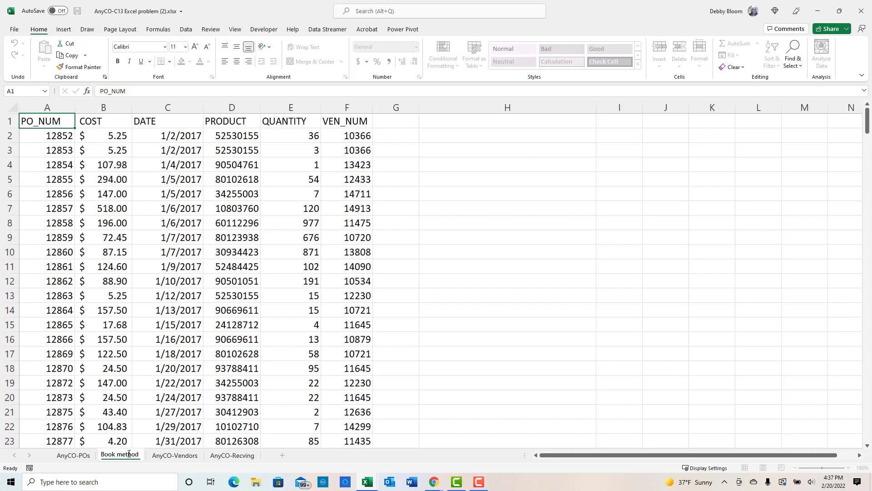
key("Return")
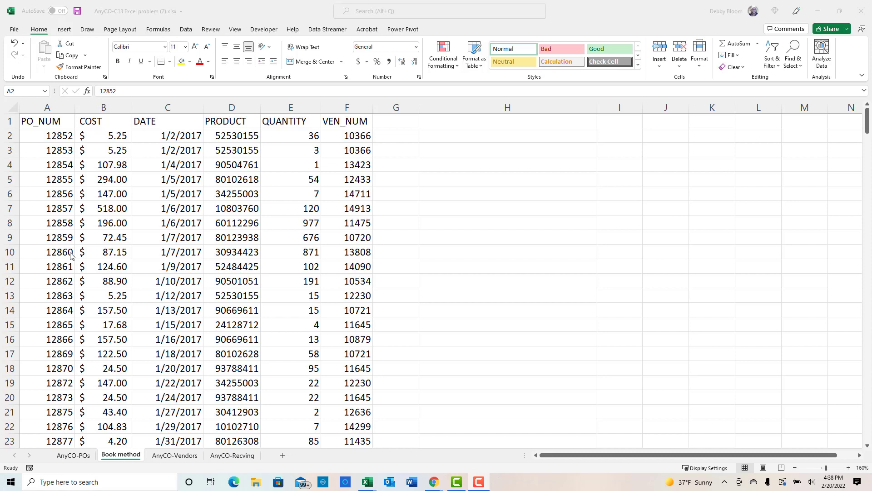
- Examine the PO_NUM, DATE and QUANTITY columns on the Book method sheet to check how the records are ordered
left_click(55, 167)
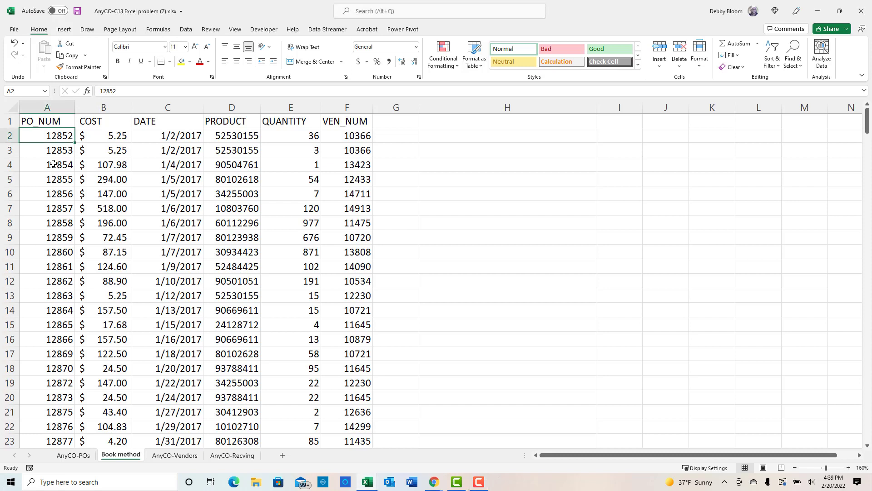
left_click(50, 193)
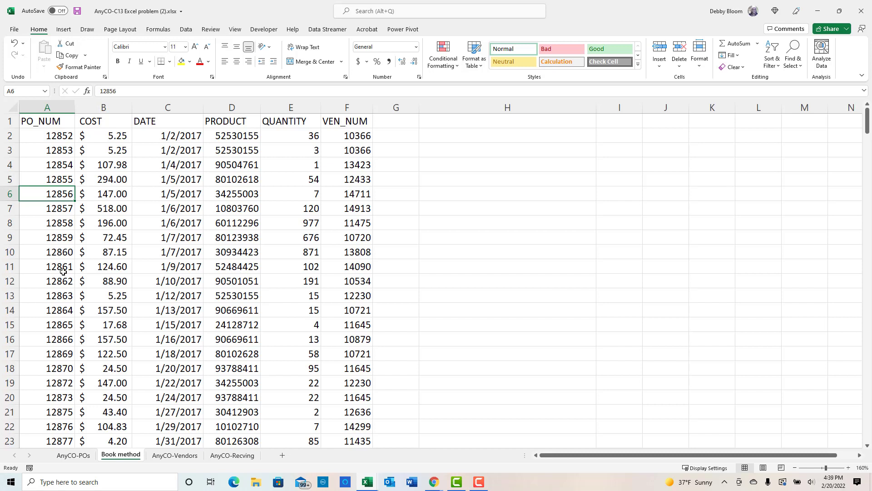
left_click(58, 251)
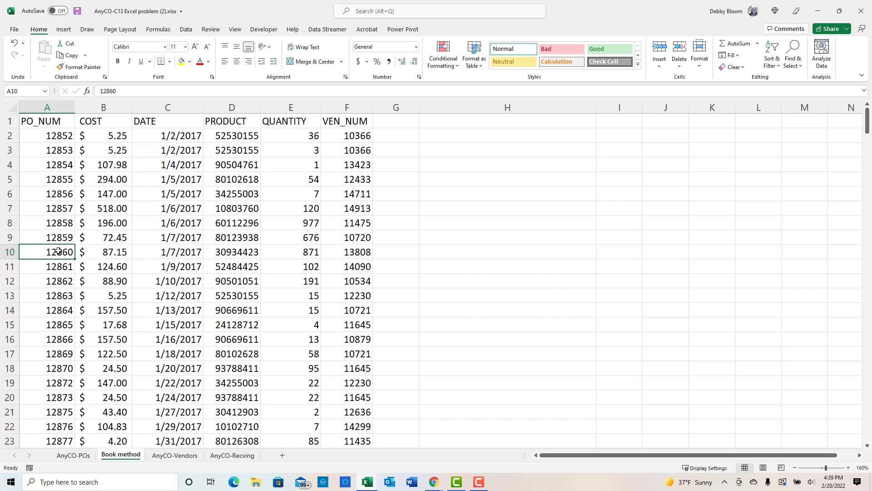
left_click(50, 194)
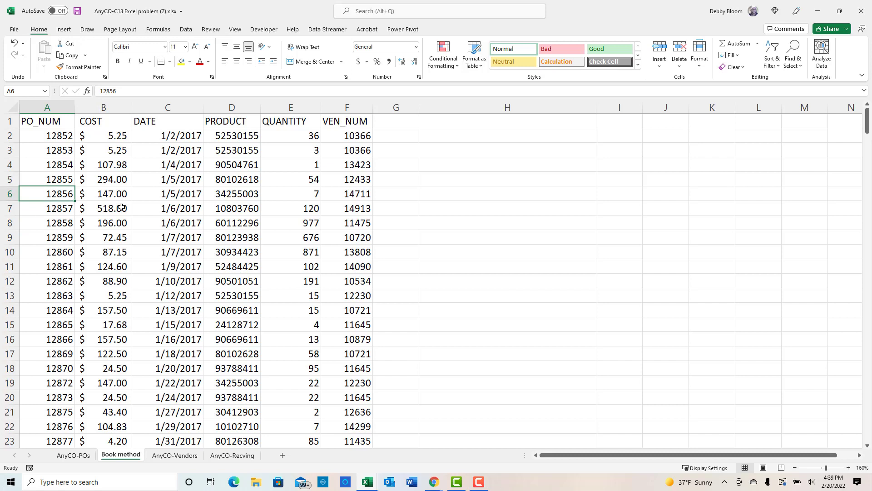
left_click(181, 198)
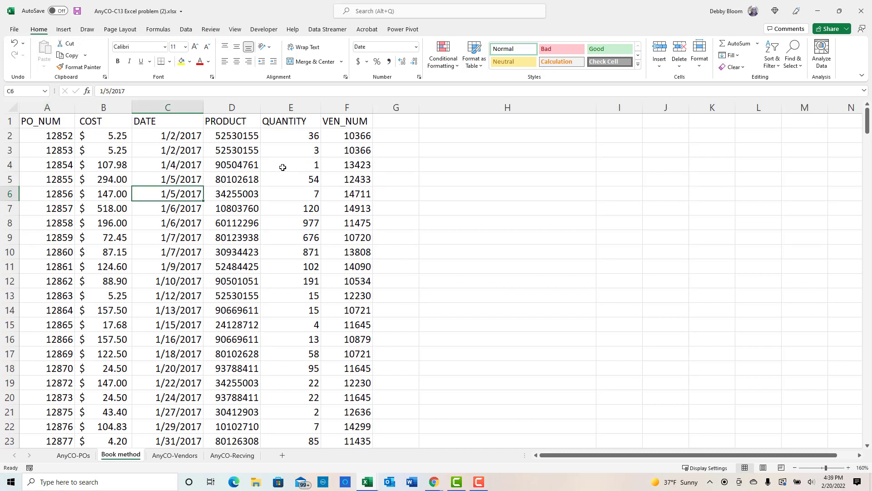
left_click(158, 172)
left_click(292, 174)
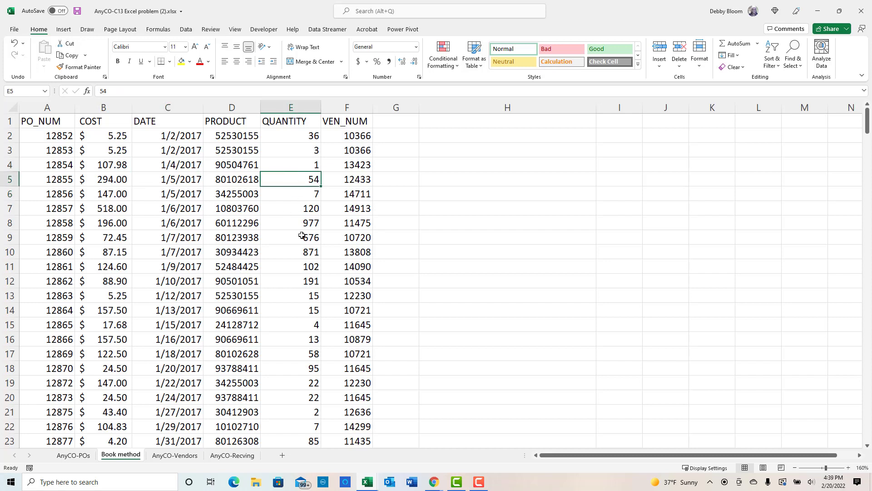
left_click(301, 268)
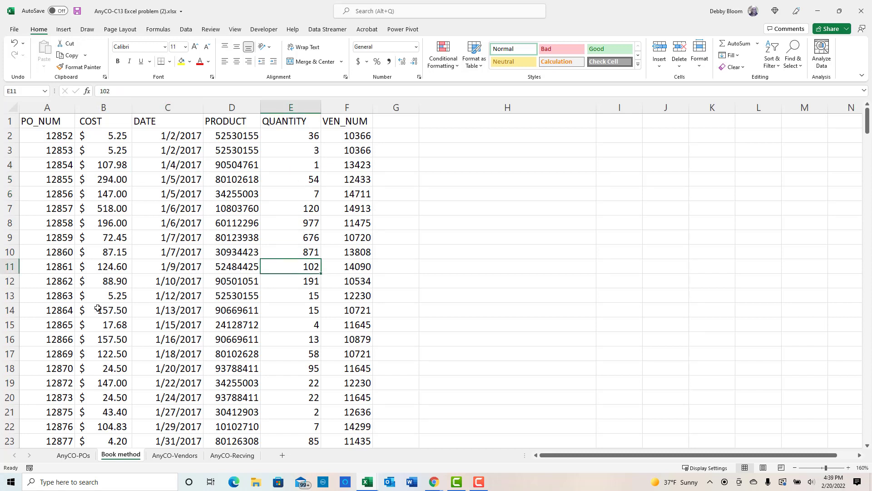
left_click(42, 221)
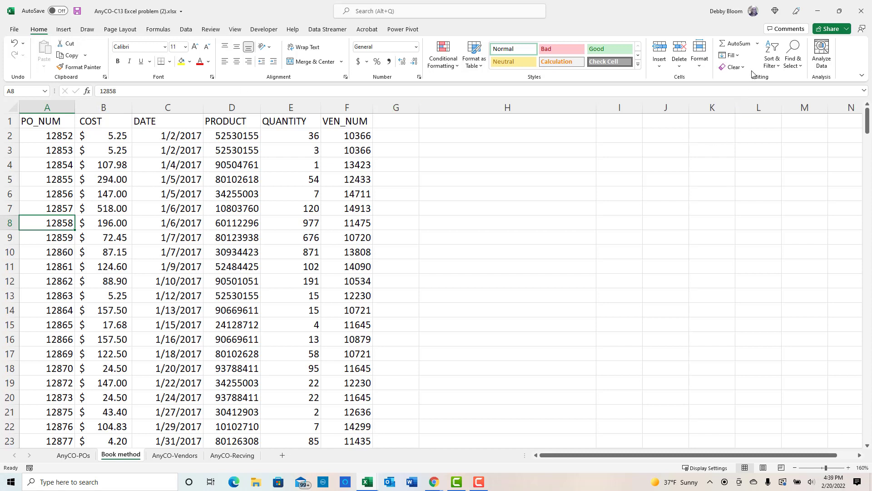
- Review the sorting options available for the PO data in both places where the sort commands are offered
left_click(771, 60)
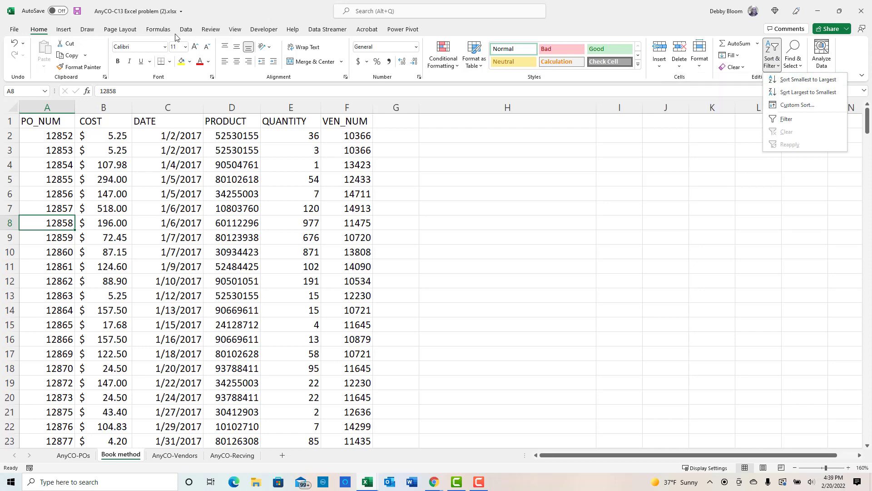
left_click(190, 30)
left_click(187, 30)
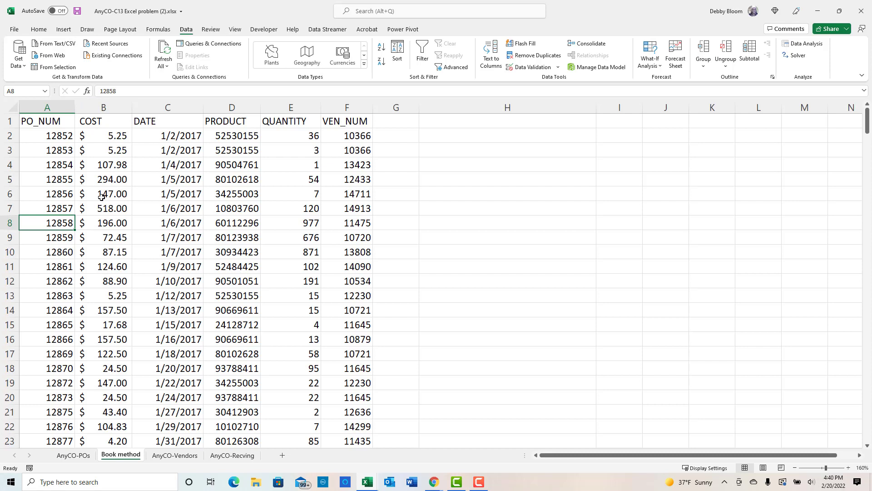
left_click(35, 29)
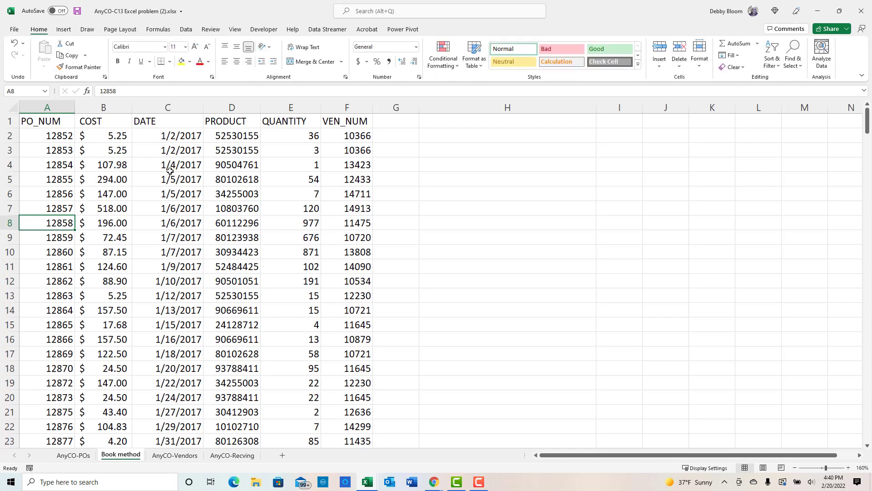
- Insert a blank sheet column between PO_NUM and COST on the Book method sheet
left_click(105, 168)
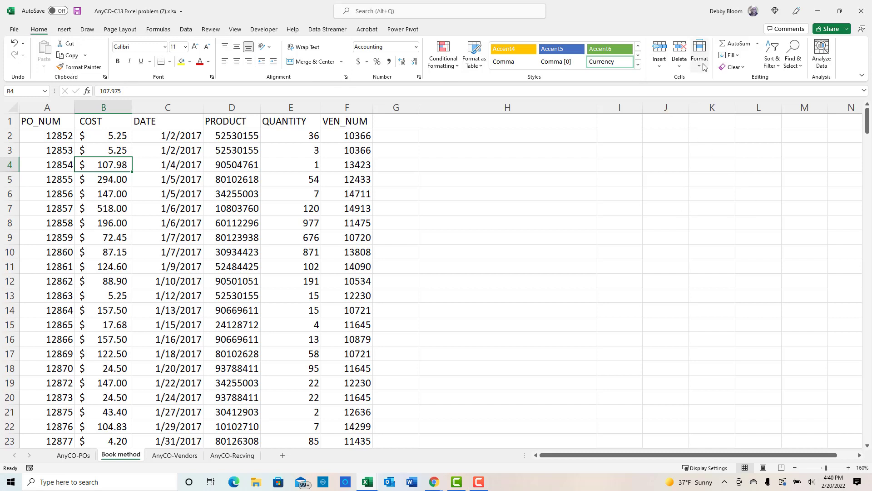
left_click(660, 67)
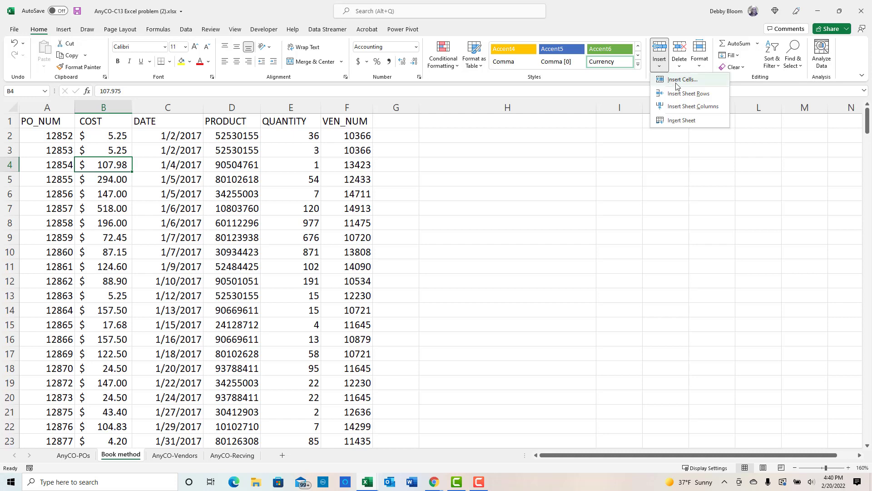
left_click(687, 107)
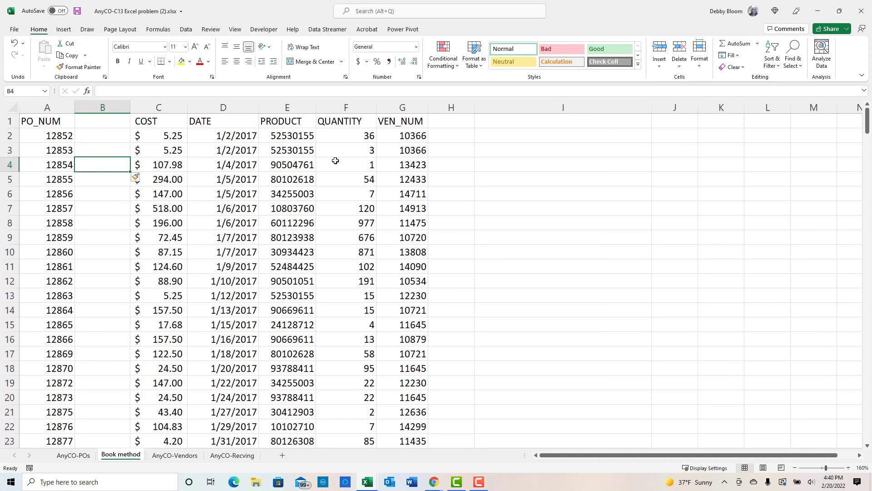
- Delete the blank column B between PO_NUM and COST
left_click(111, 104)
right_click(111, 103)
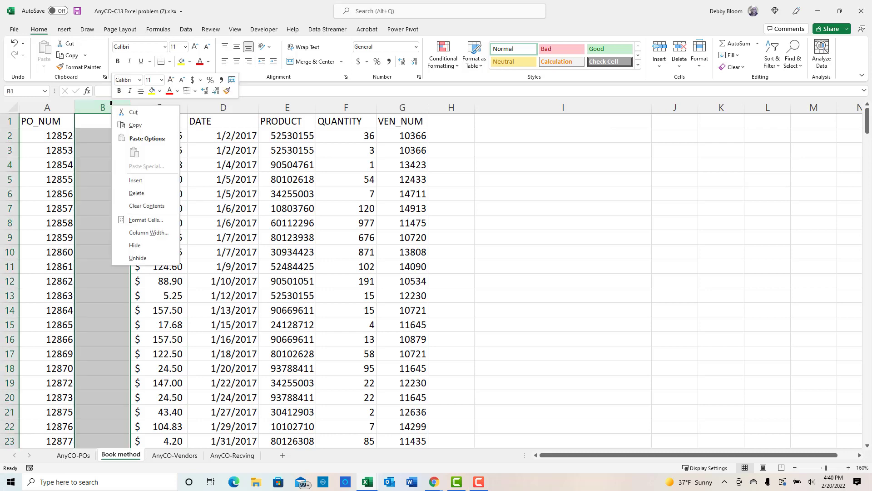
left_click(137, 192)
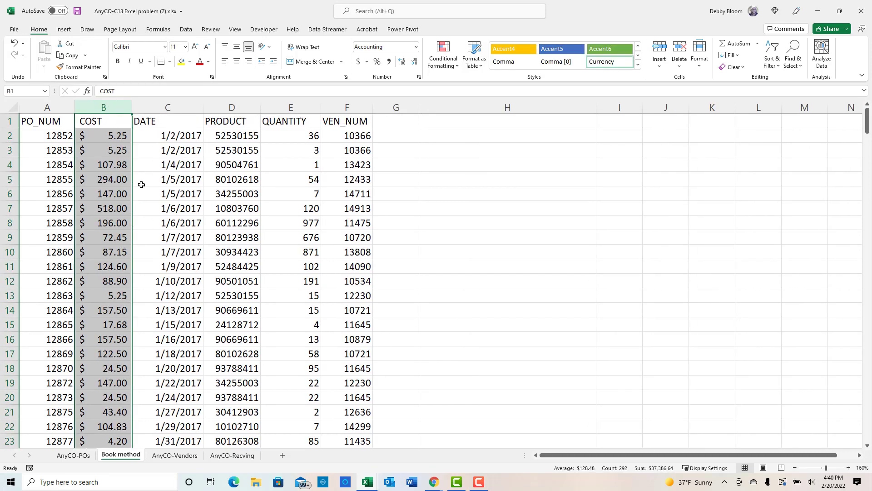
- Insert a blank column between PO_NUM and COST on the Book method sheet and give it the heading Gap
left_click(539, 192)
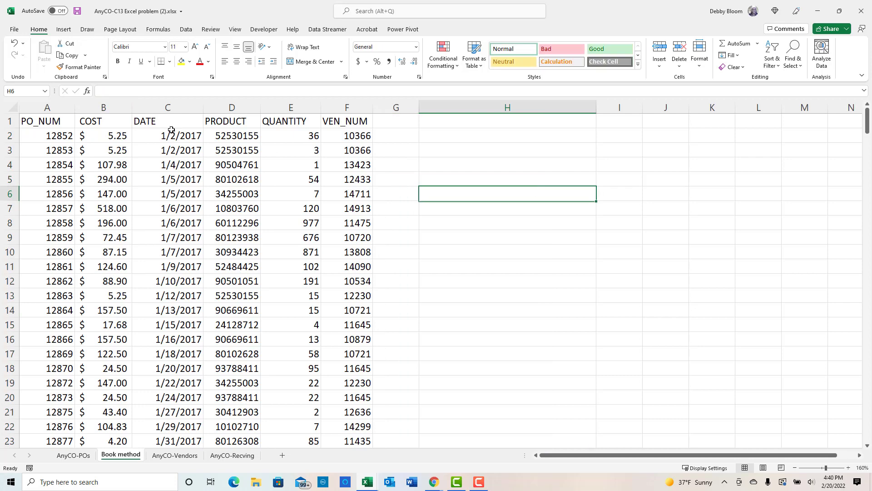
left_click(124, 104)
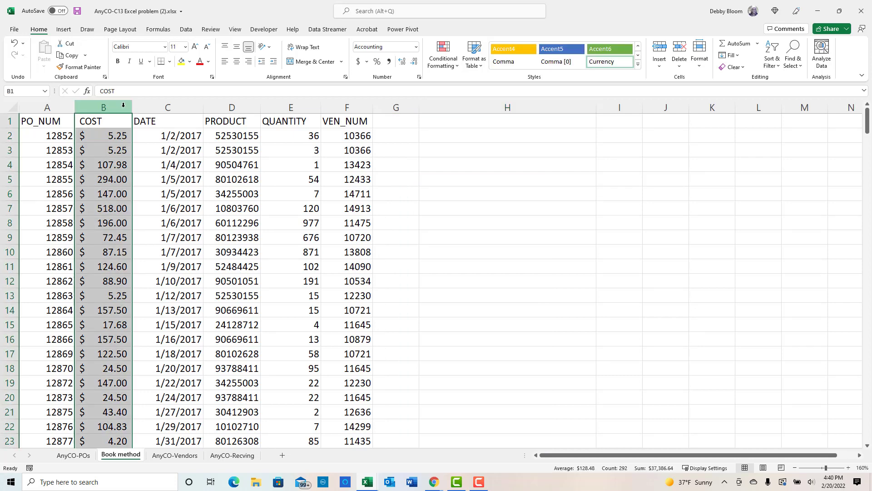
right_click(124, 104)
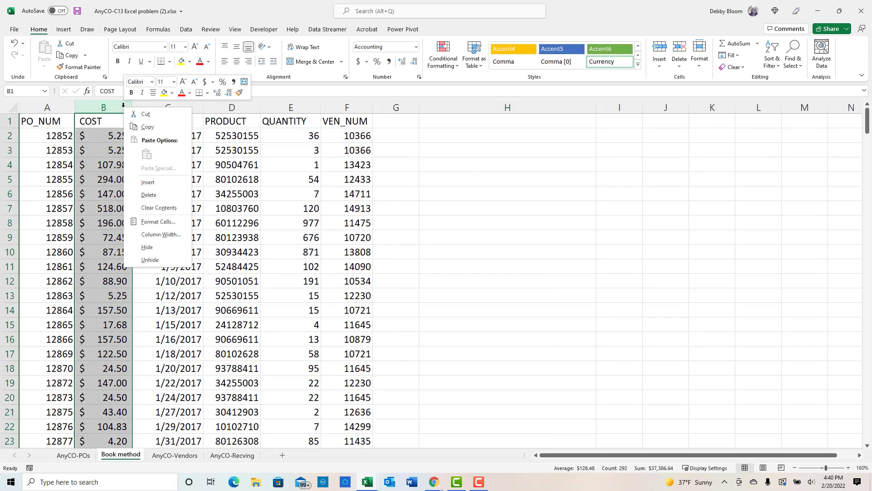
left_click(165, 184)
left_click(94, 125)
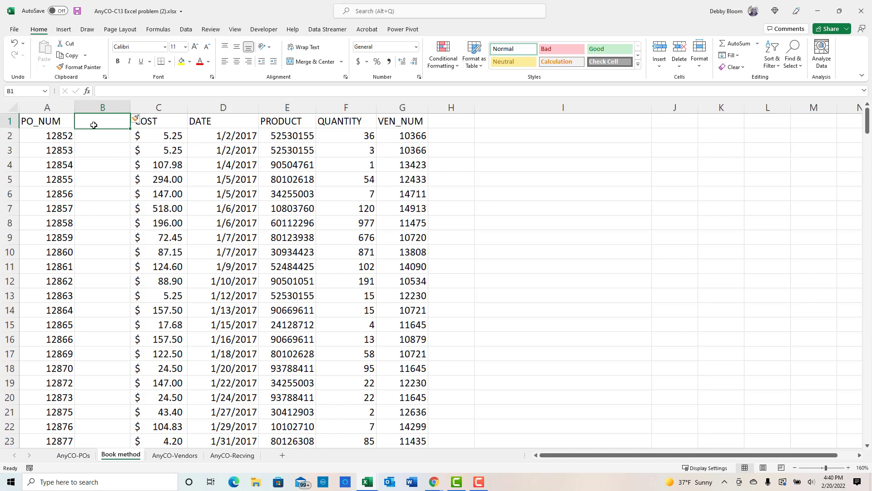
type("Gap")
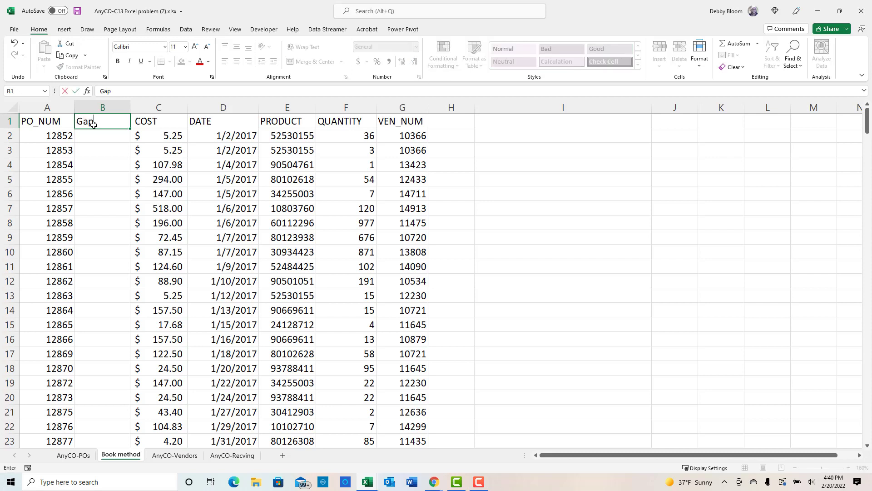
key("Return")
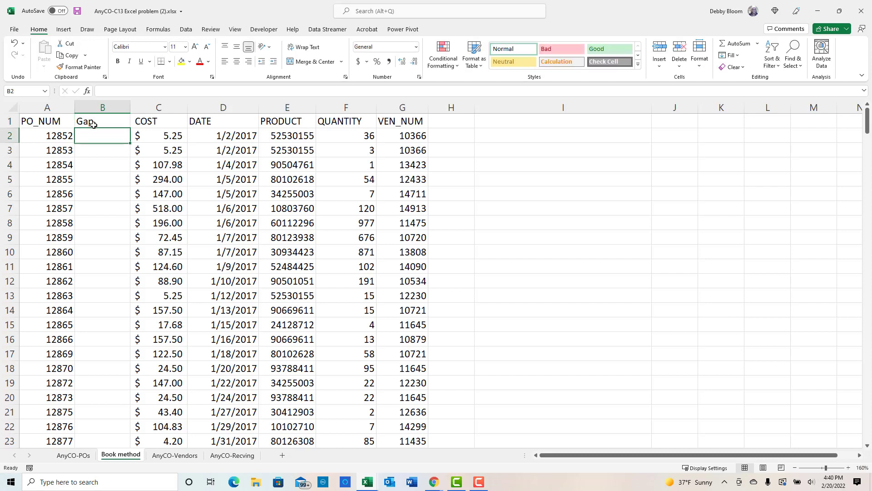
- Start an IF function in B3 of the Gap column with the logical test A3=A2+1 to compare consecutive PO numbers
left_click(94, 150)
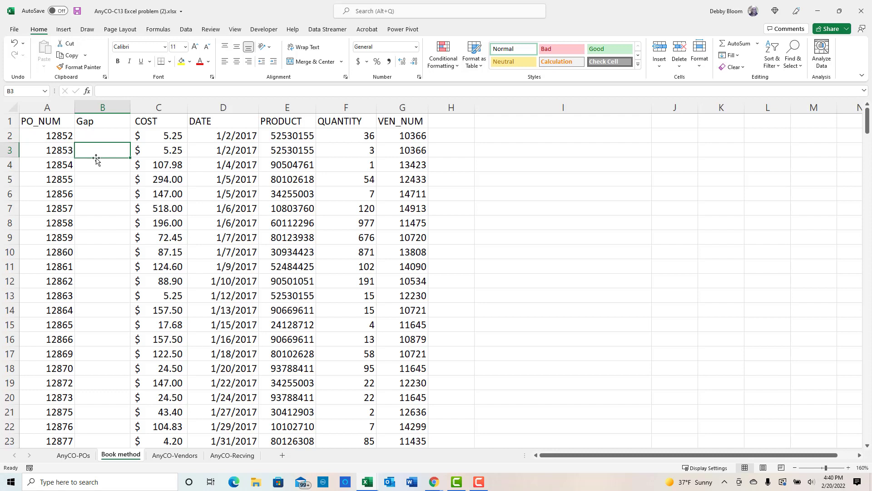
left_click(54, 150)
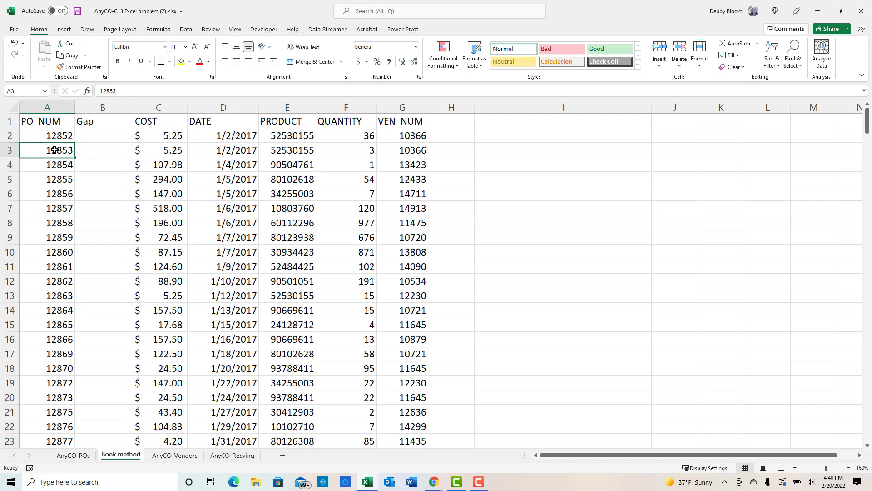
left_click(52, 132)
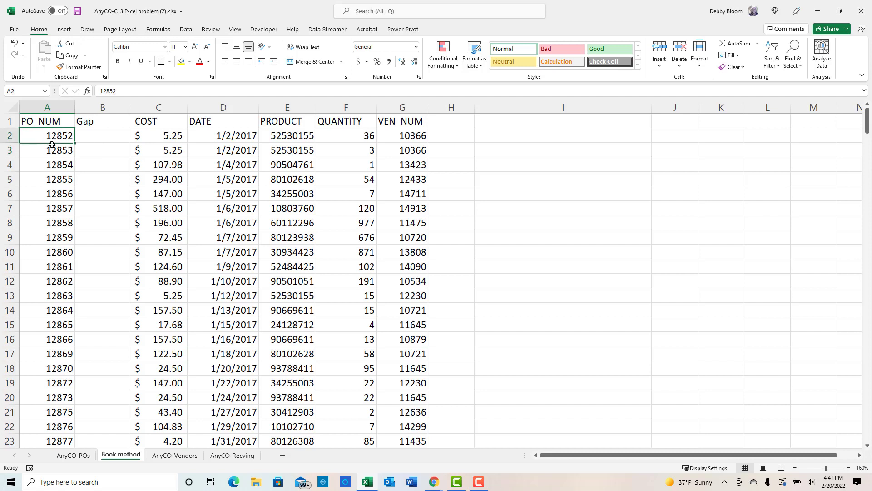
left_click(102, 150)
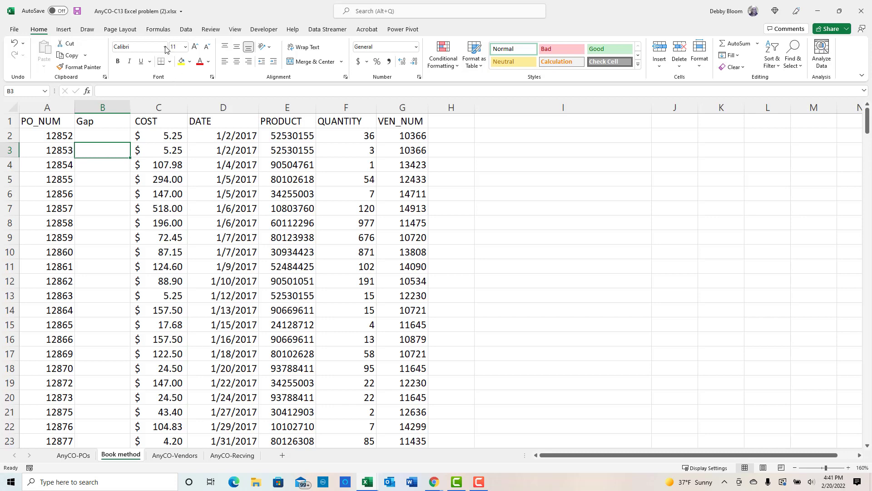
left_click(158, 30)
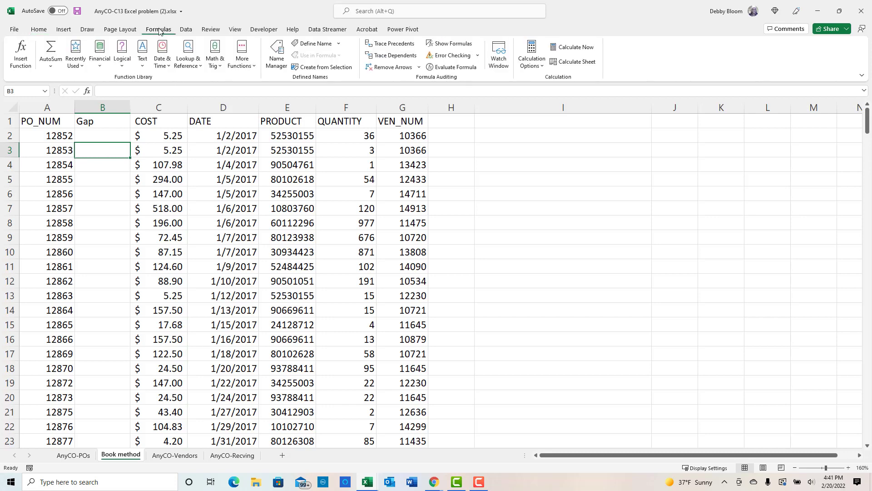
left_click(120, 66)
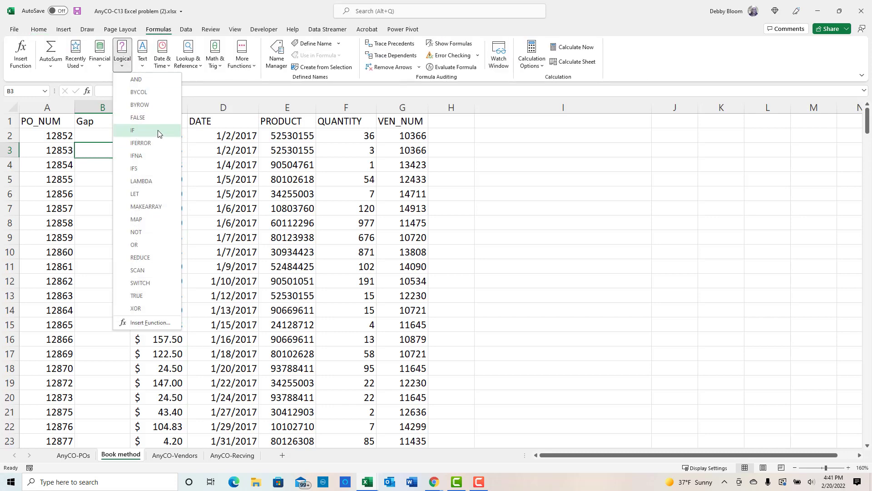
left_click(155, 131)
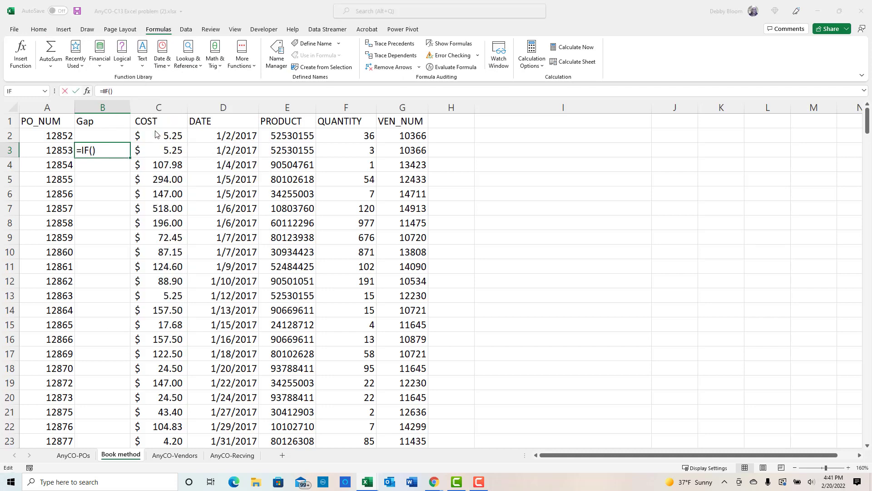
left_click_drag(485, 242, 480, 134)
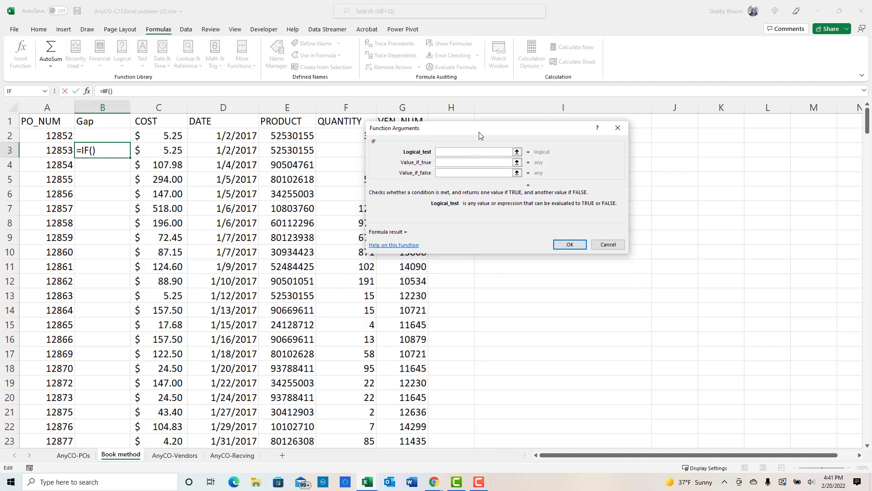
left_click(42, 150)
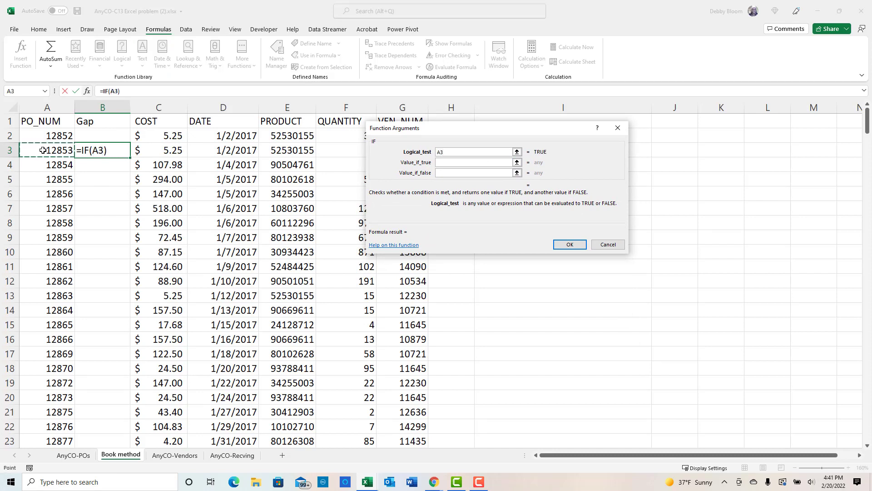
type("=")
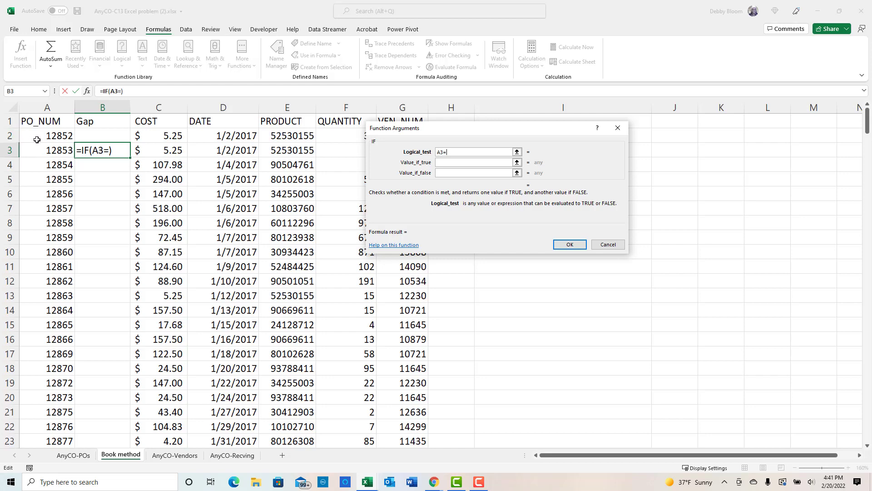
left_click(32, 131)
type("+1")
- Complete the IF function in B3 with "" as the value if true and "Gap" as the value if false
left_click(455, 163)
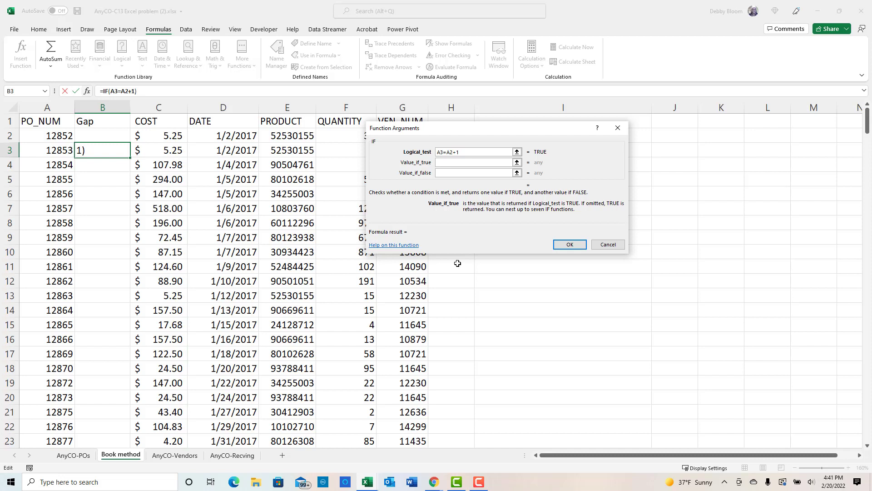
type("\"\"")
left_click(446, 173)
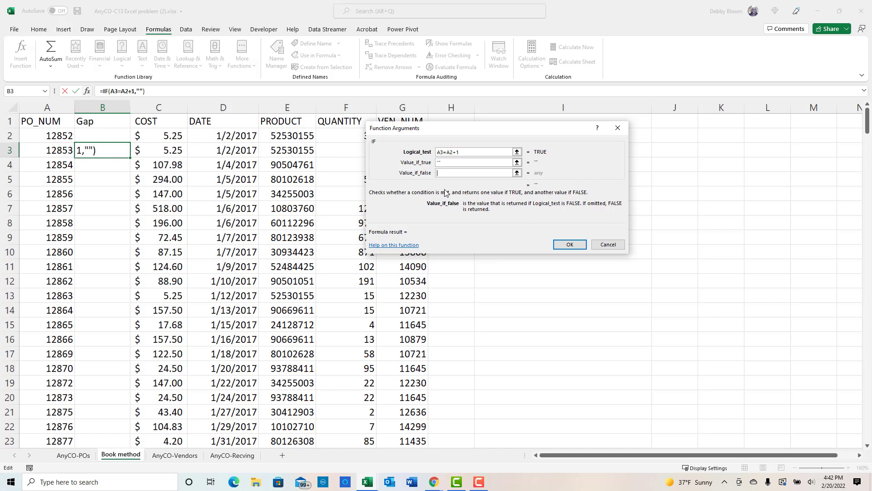
type("\"Gap\"")
left_click(577, 245)
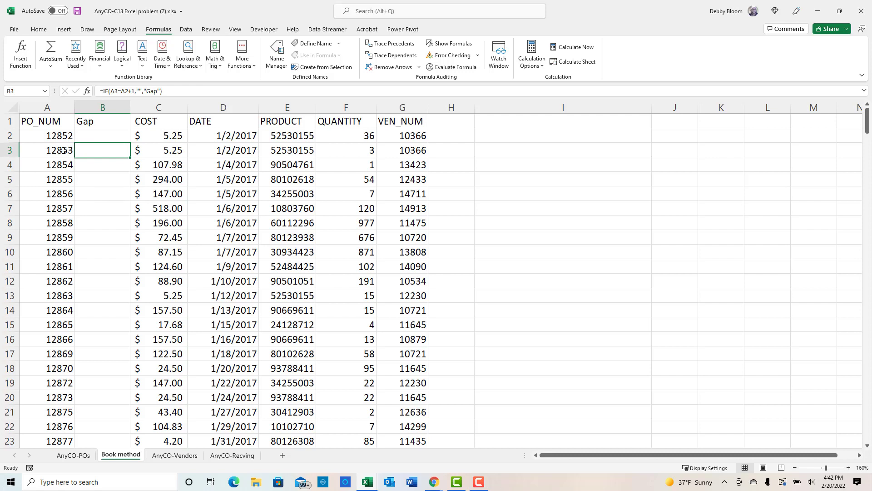
- Fill the B3 gap formula down the column to the last record and review the flagged PO numbers
double_click(130, 158)
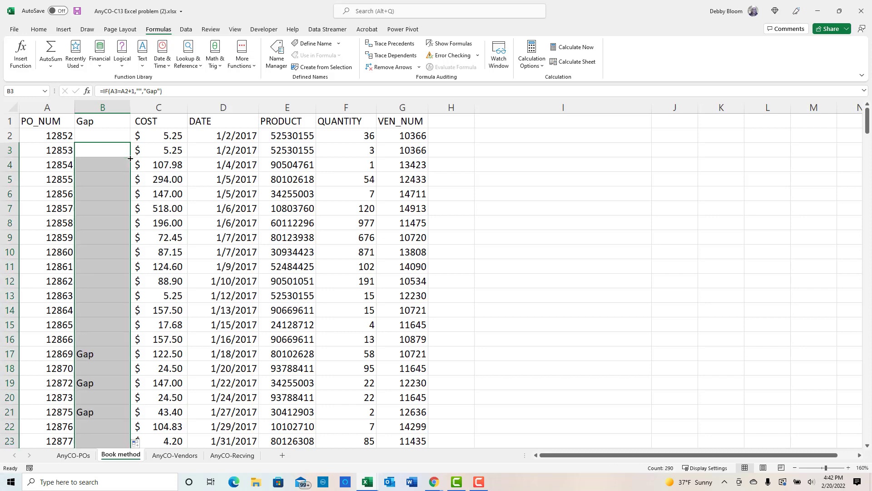
scroll(126, 300, "down", 1)
scroll(125, 300, "down", 2)
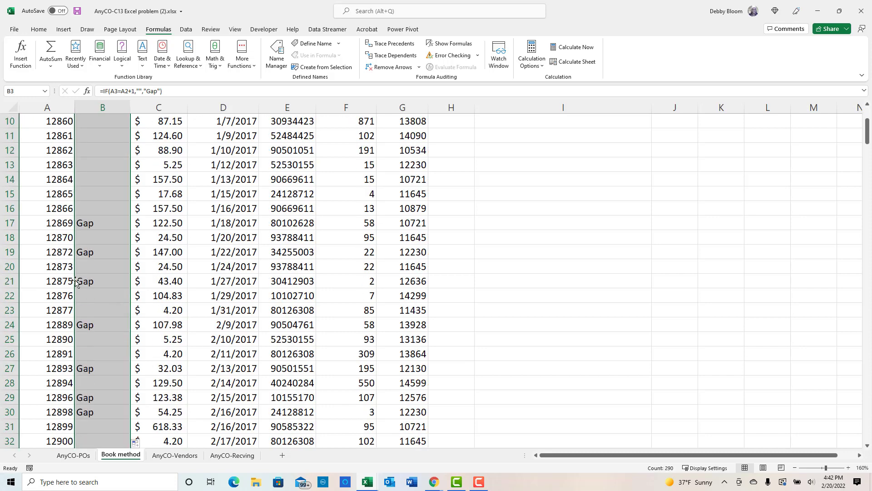
left_click(66, 210)
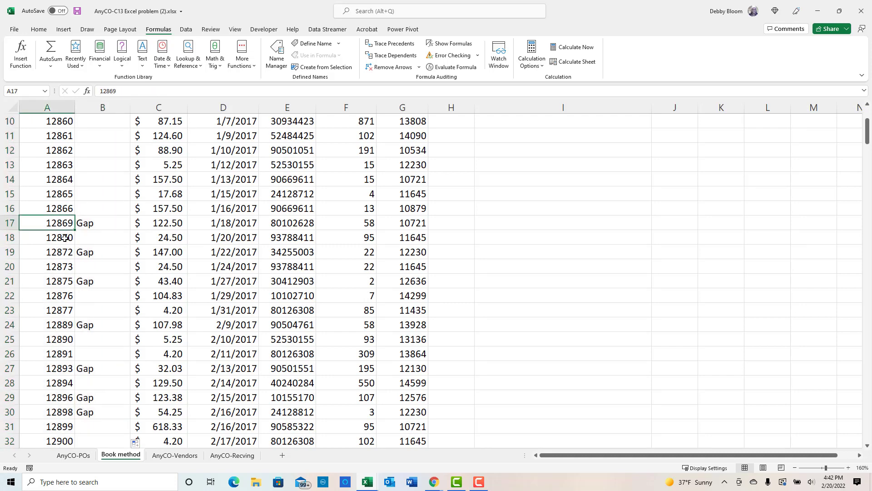
scroll(81, 275, "down", 1)
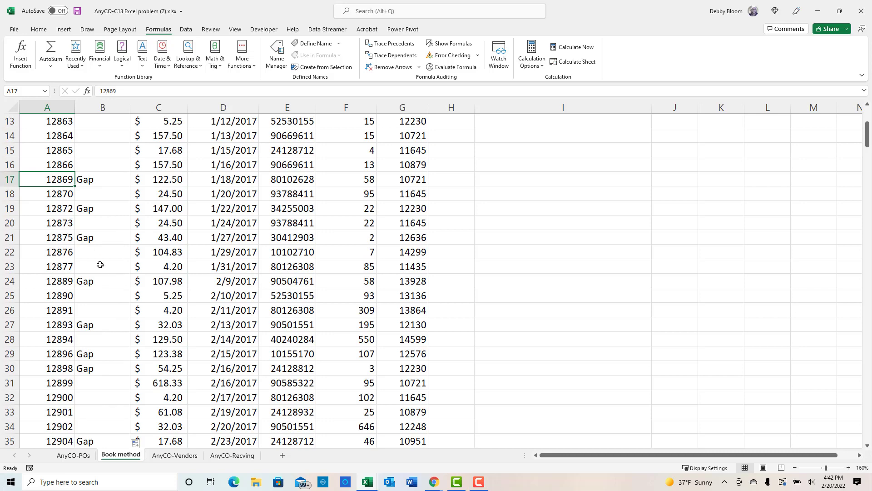
scroll(100, 264, "down", 1)
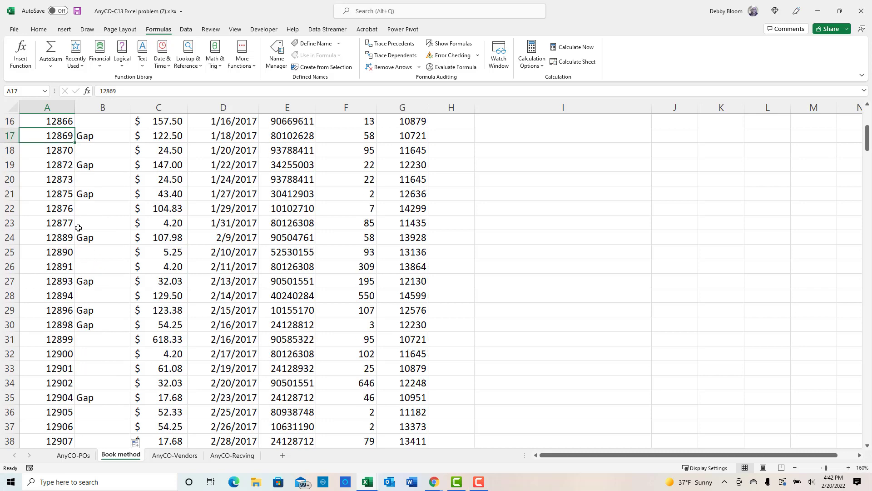
scroll(103, 289, "up", 5)
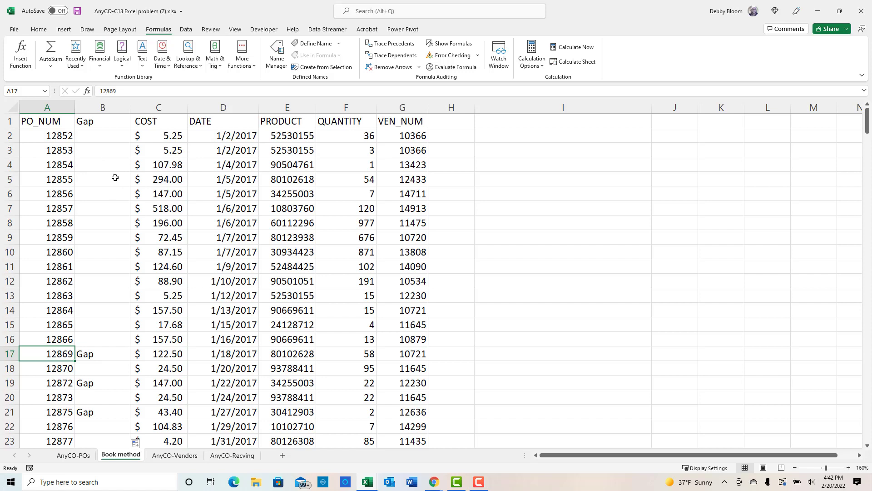
- Turn on filtering for the header row of the PO data on the Book method sheet
left_click(163, 182)
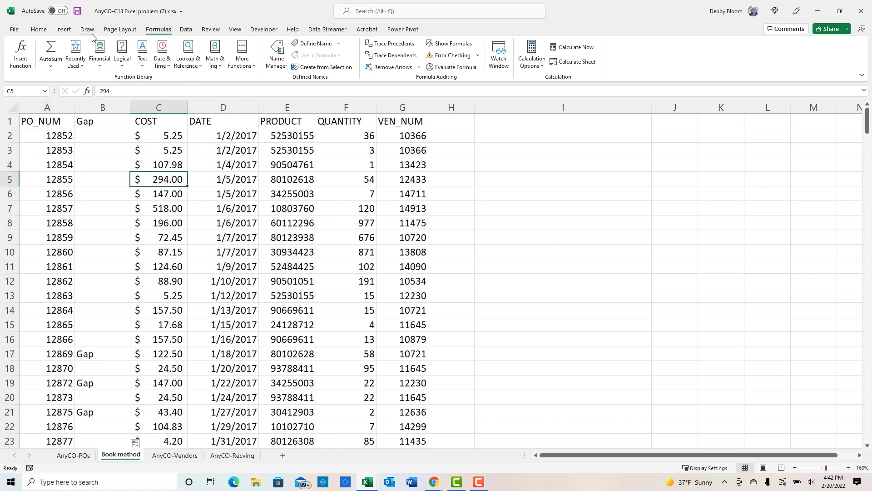
left_click(186, 32)
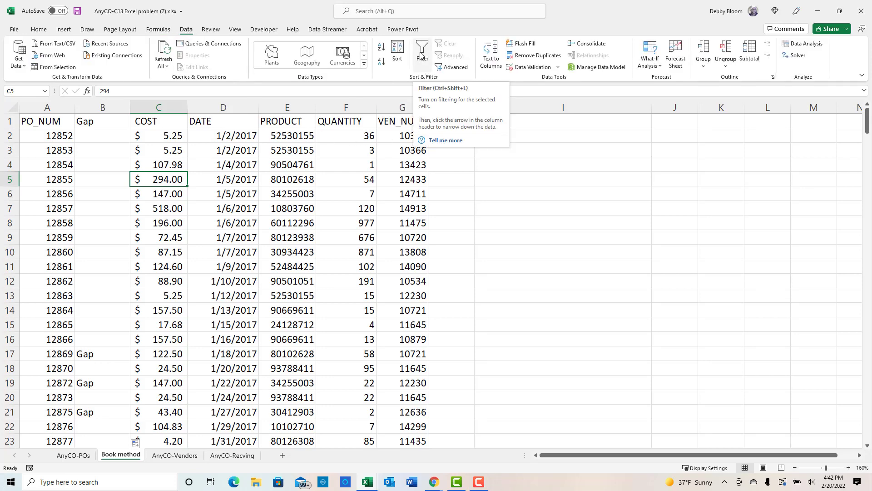
left_click(43, 33)
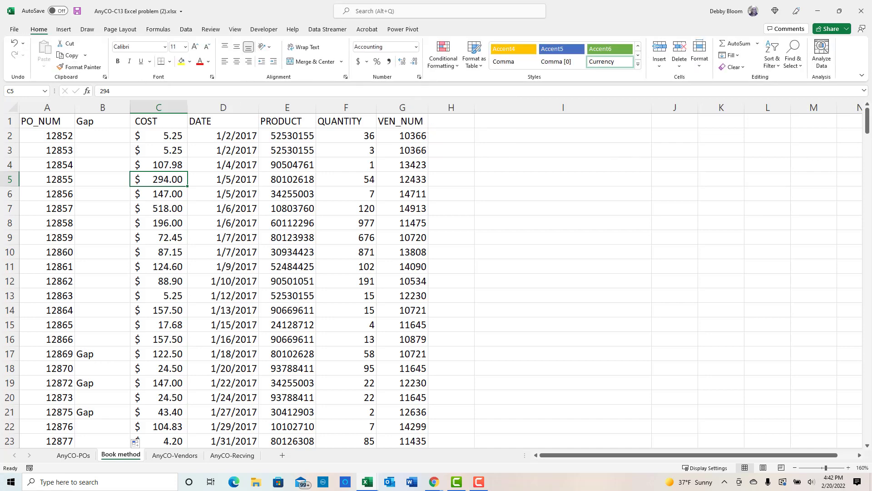
left_click(773, 62)
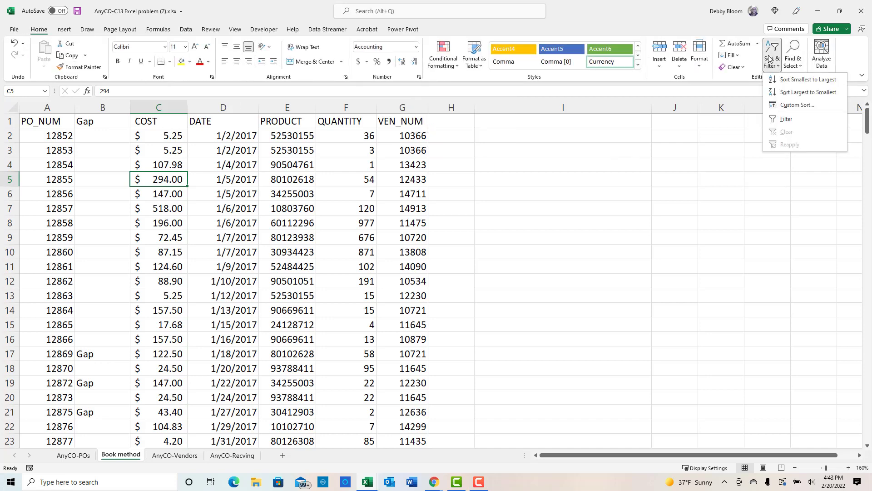
left_click(787, 119)
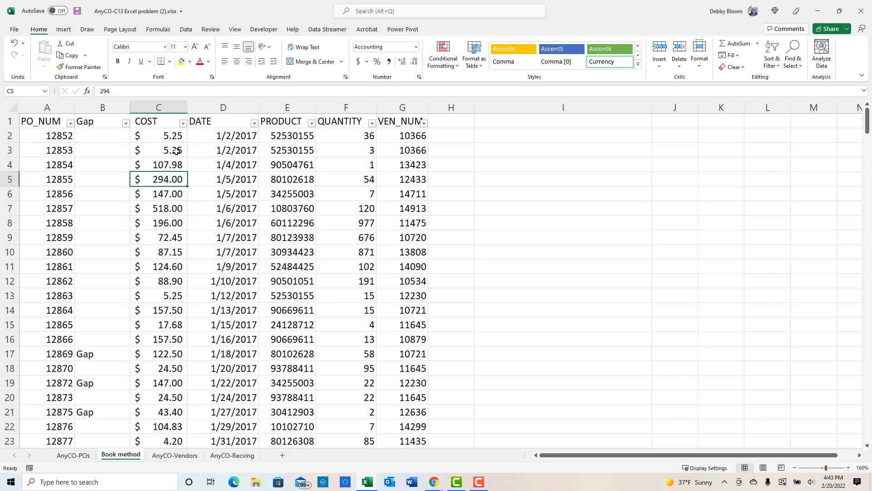
- Filter the Gap column to show only the rows marked Gap and look through the filtered records
left_click(125, 123)
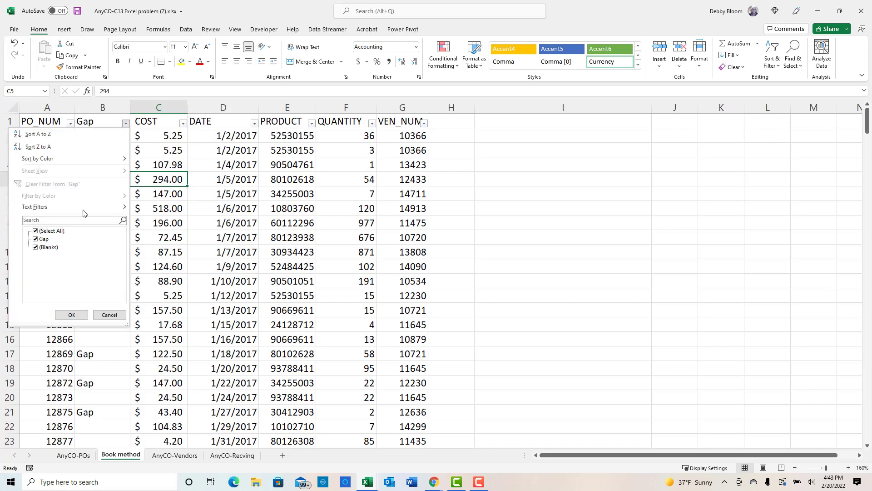
left_click(36, 231)
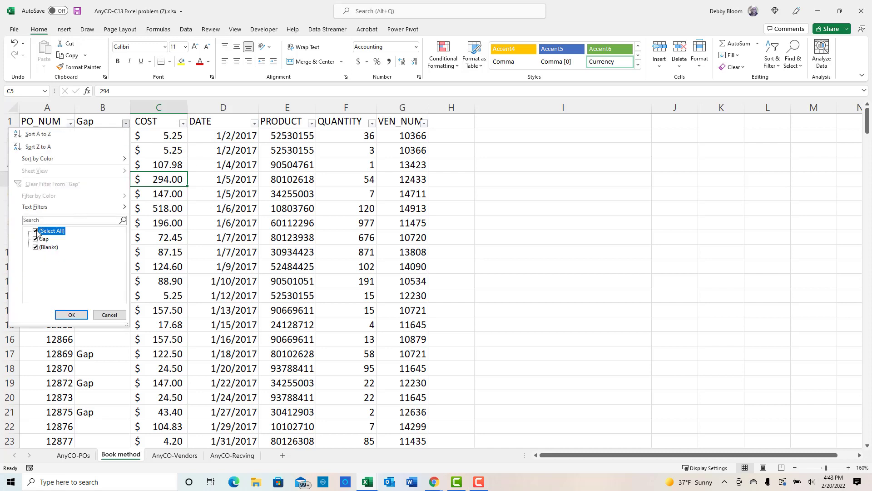
left_click(36, 239)
left_click(71, 315)
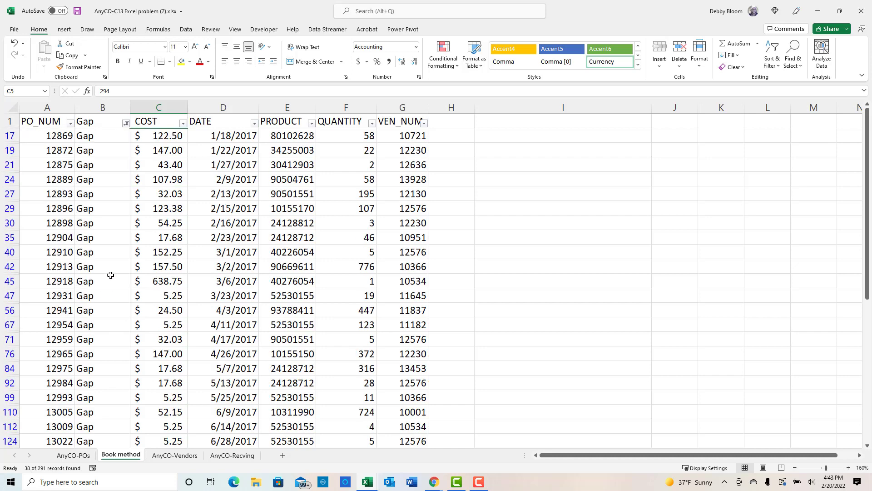
scroll(110, 272, "down", 11)
scroll(110, 272, "up", 11)
- Create a copy of the AnyCO-POs sheet and place it between AnyCO-POs and Book method
left_click(71, 456)
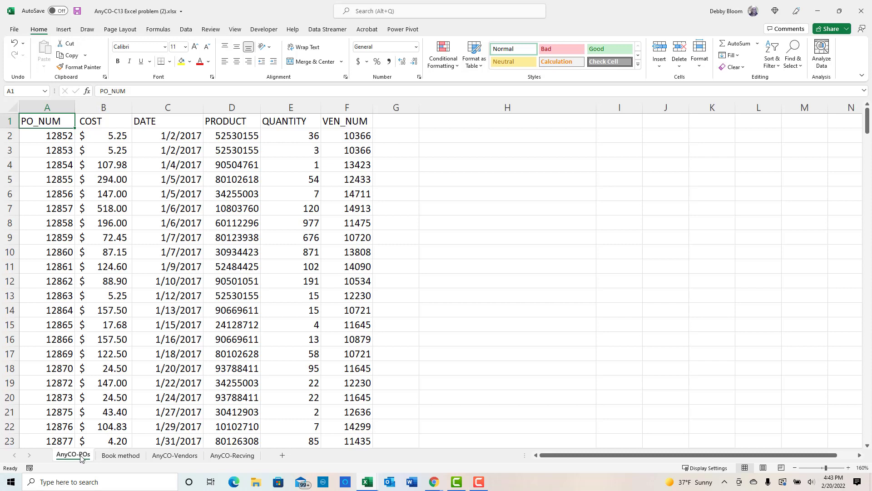
right_click(81, 457)
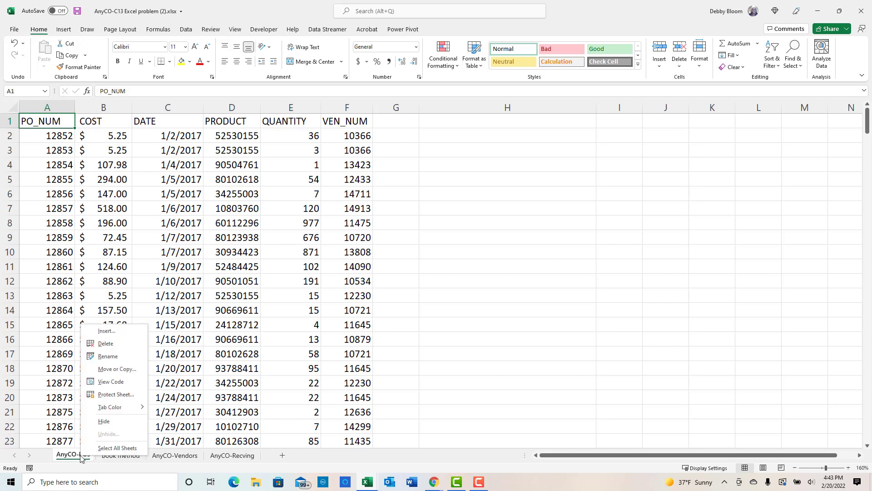
left_click(131, 370)
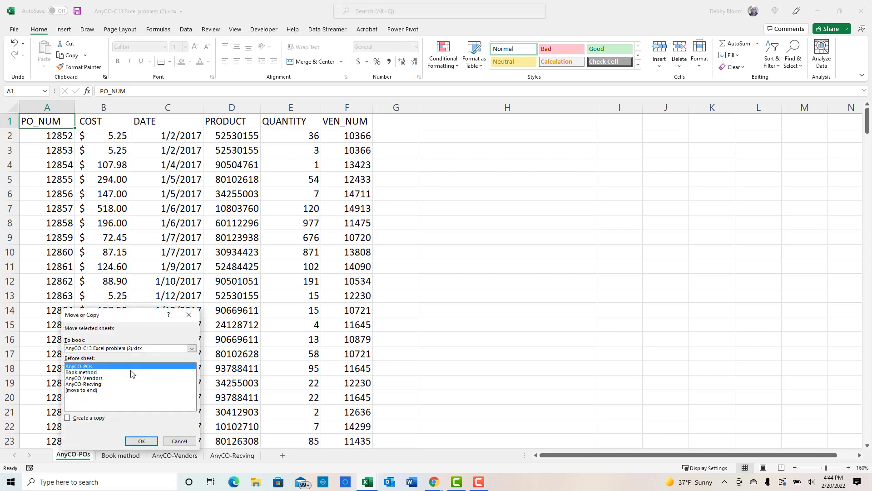
left_click(68, 418)
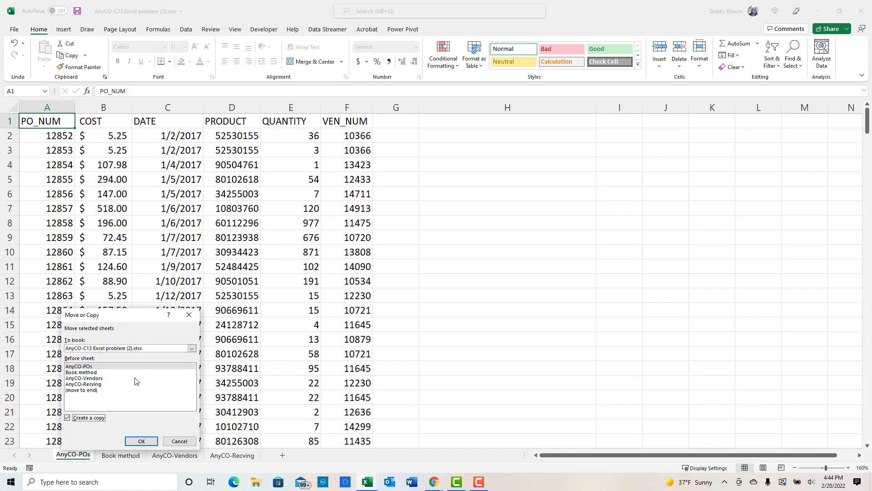
left_click(102, 366)
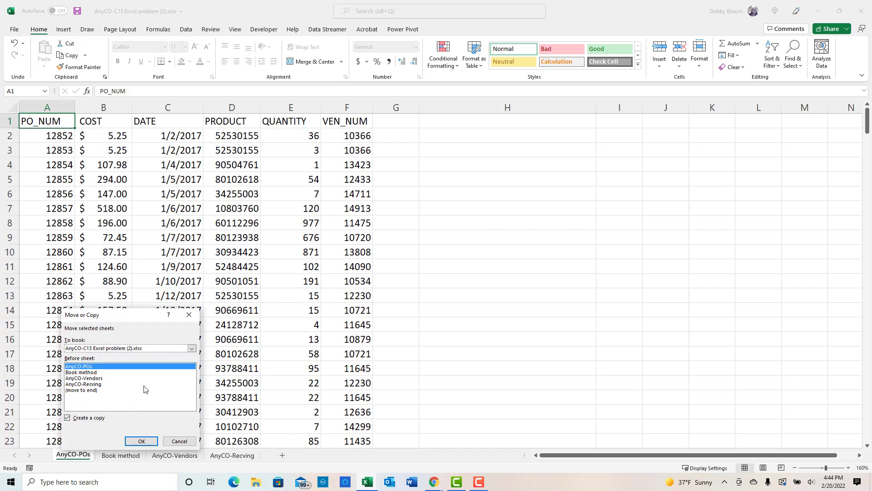
left_click(142, 441)
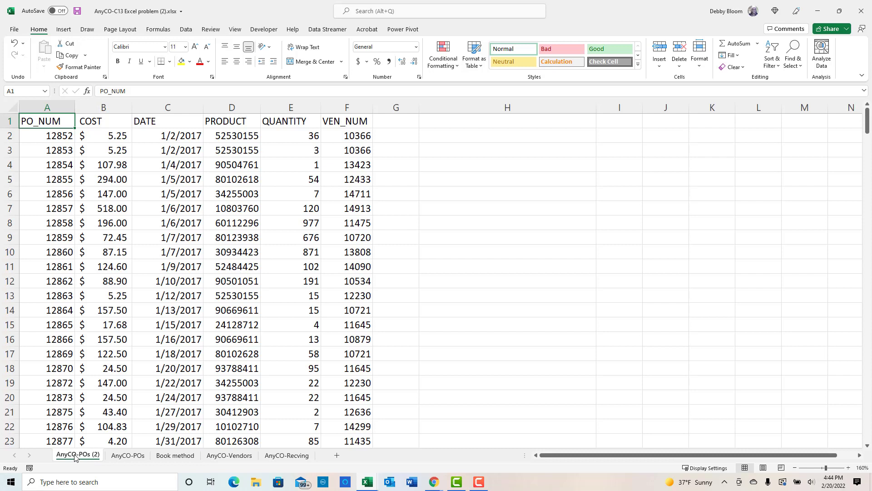
left_click_drag(75, 457, 157, 455)
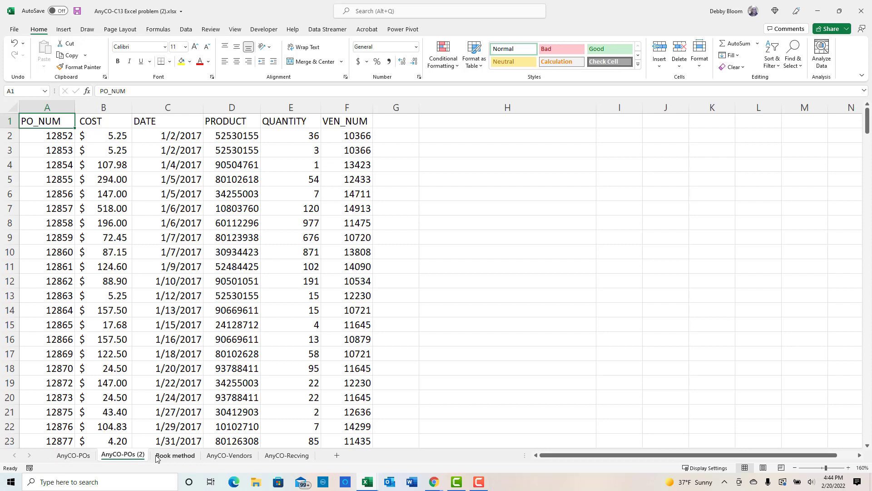
- Rename the copied AnyCO-POs (2) sheet as Cond format
double_click(122, 454)
type("Cond")
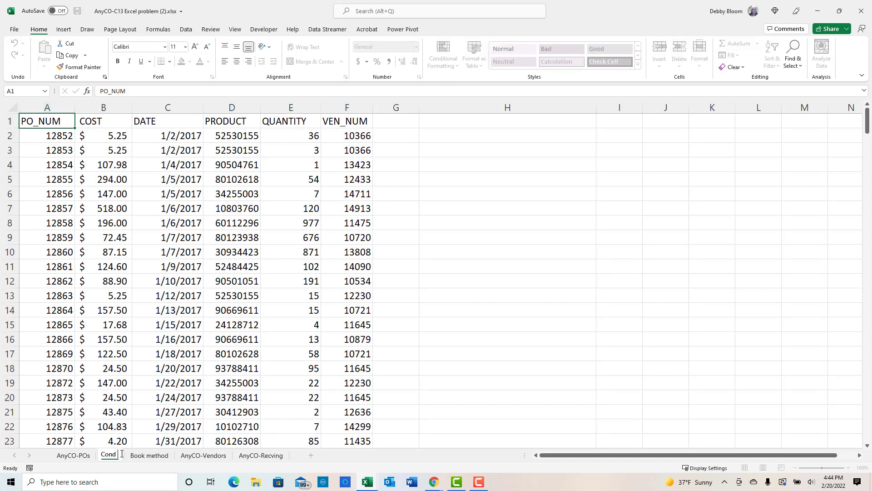
type(" format")
key("Return")
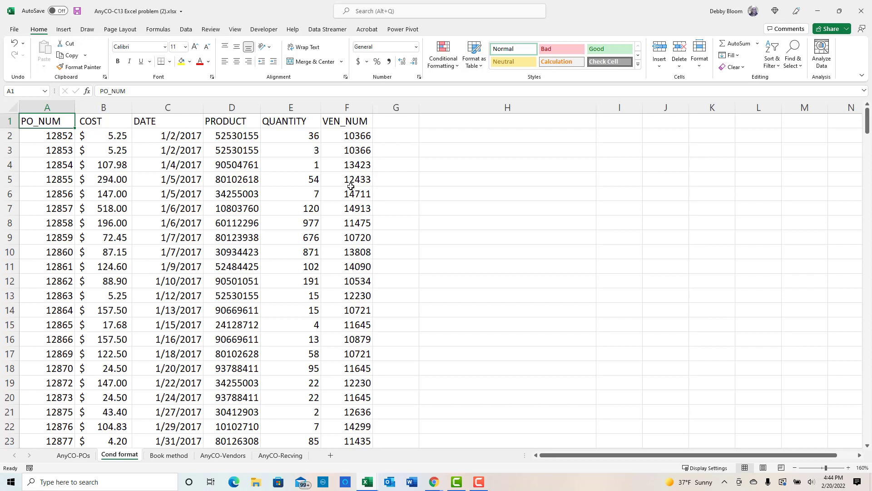
- Delete columns B through F, COST to VEN_NUM, on the Cond format sheet so only PO_NUM is kept
left_click(75, 458)
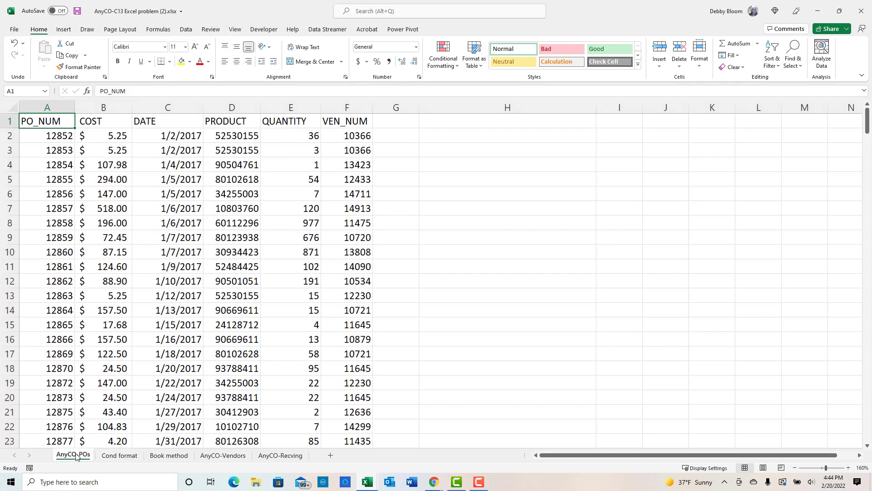
left_click(118, 456)
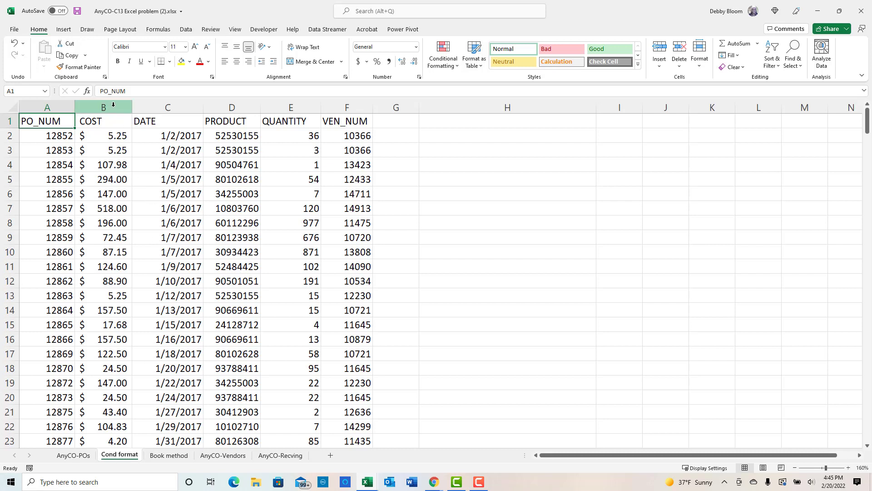
left_click_drag(114, 105, 363, 104)
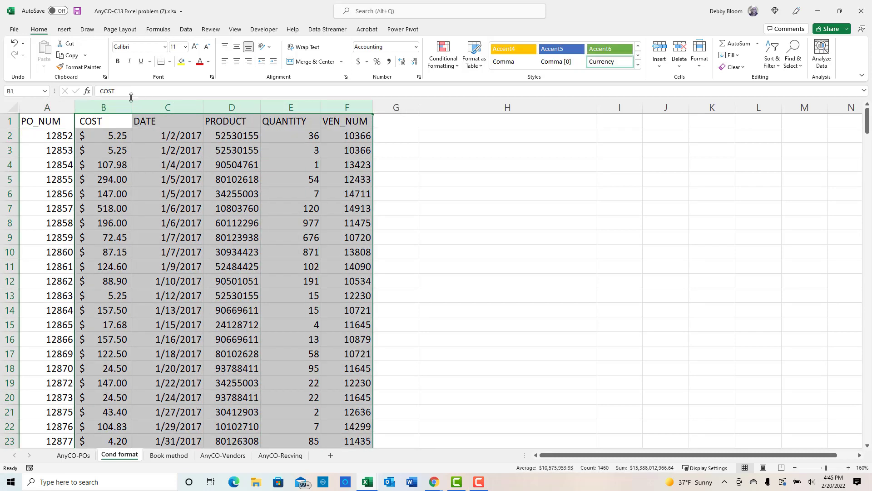
left_click(115, 108)
left_click_drag(114, 108, 363, 114)
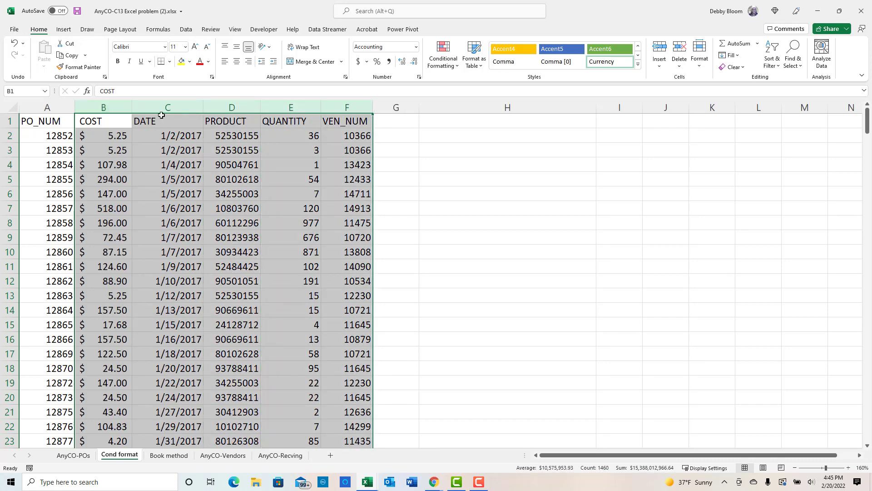
left_click(111, 106)
left_click_drag(111, 108, 348, 107)
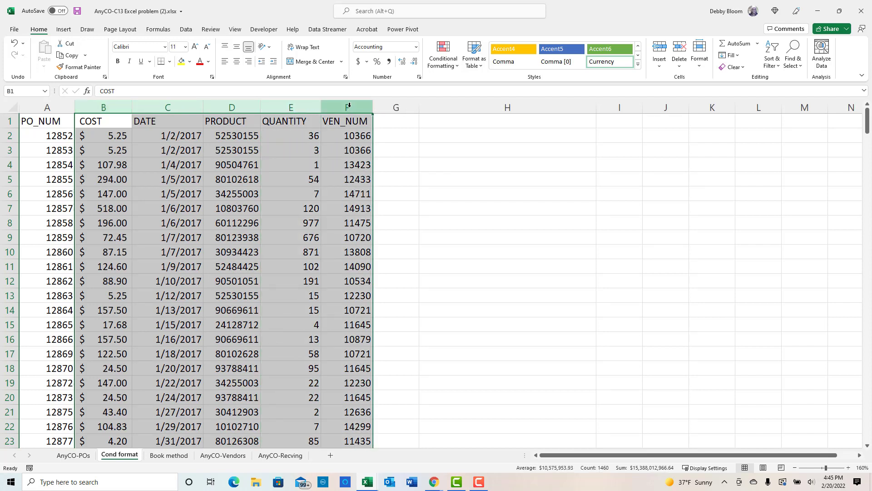
right_click(349, 105)
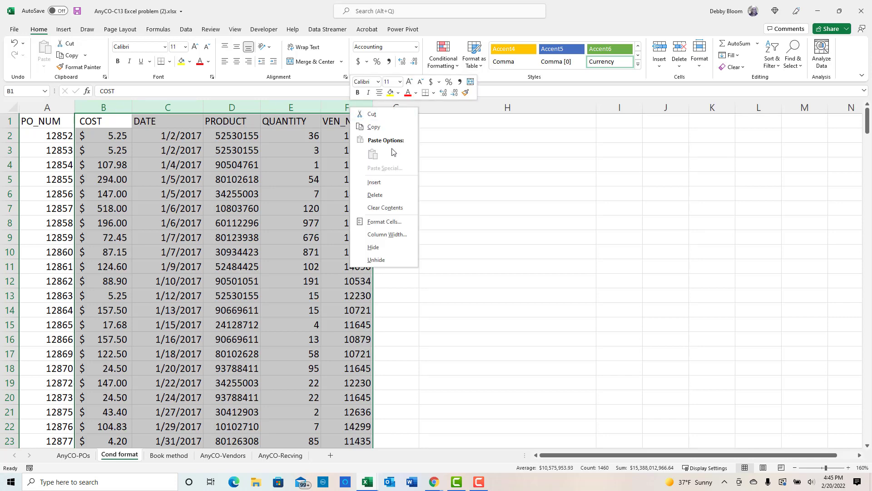
left_click(400, 199)
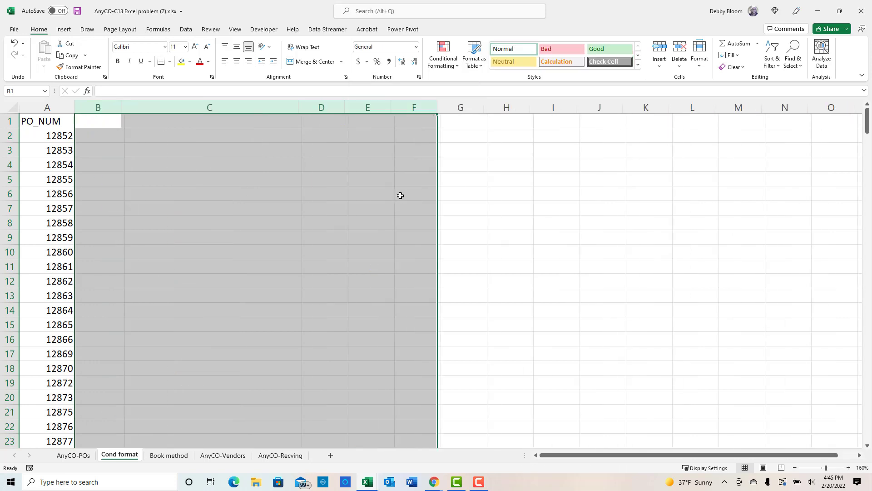
left_click(103, 119)
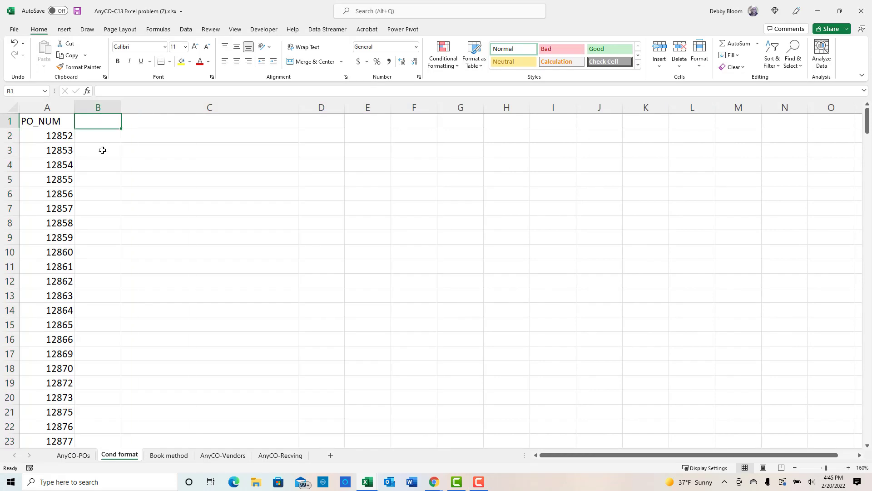
- Sort the PO_NUM column from smallest to largest and narrow the wide empty column C
left_click(40, 165)
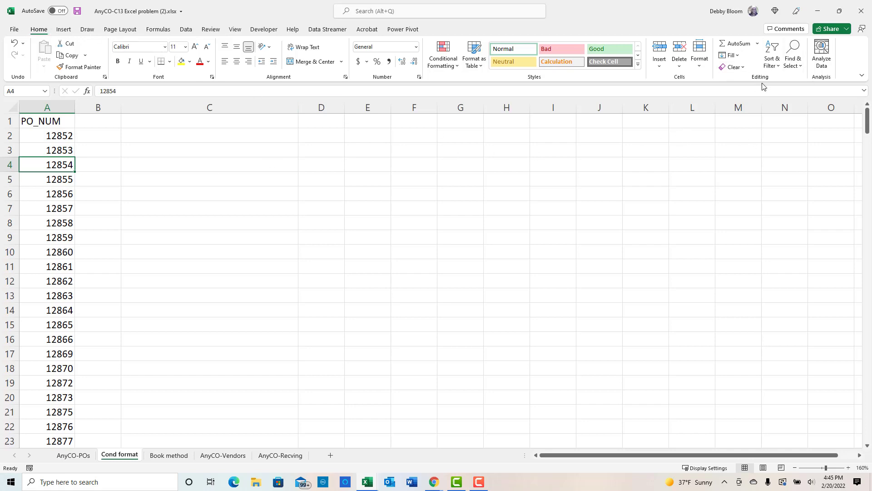
left_click(773, 62)
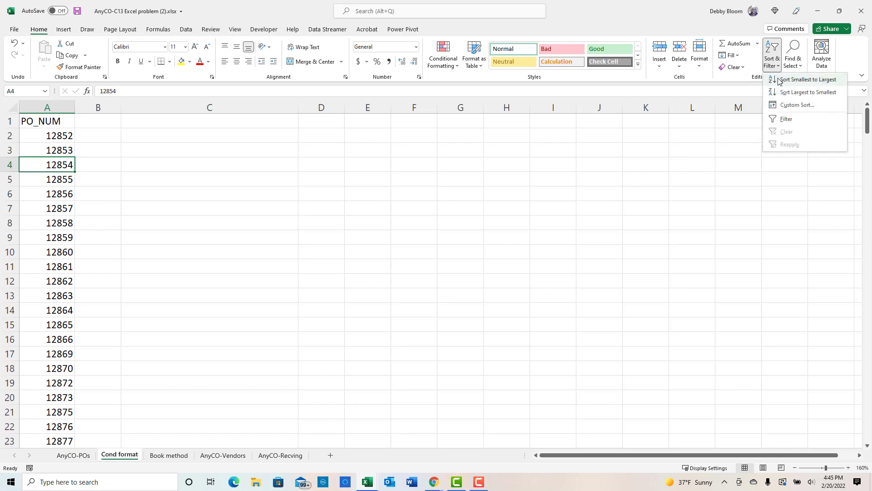
left_click(779, 80)
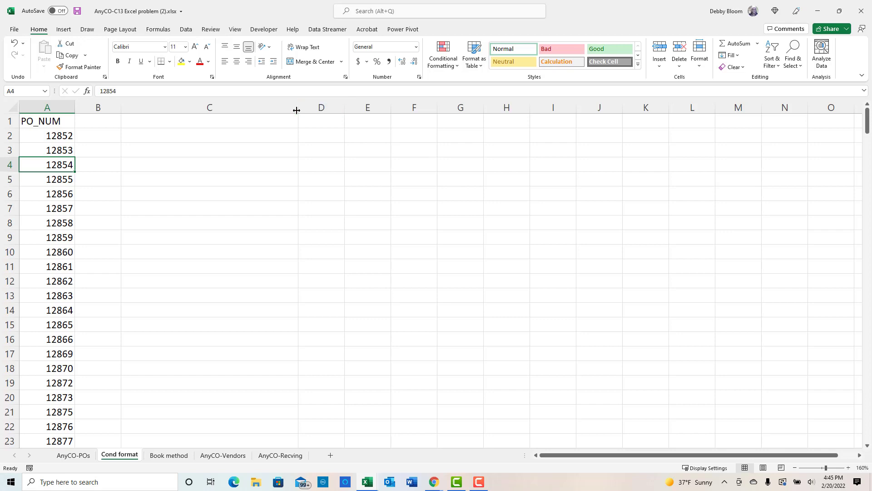
left_click_drag(296, 111, 172, 113)
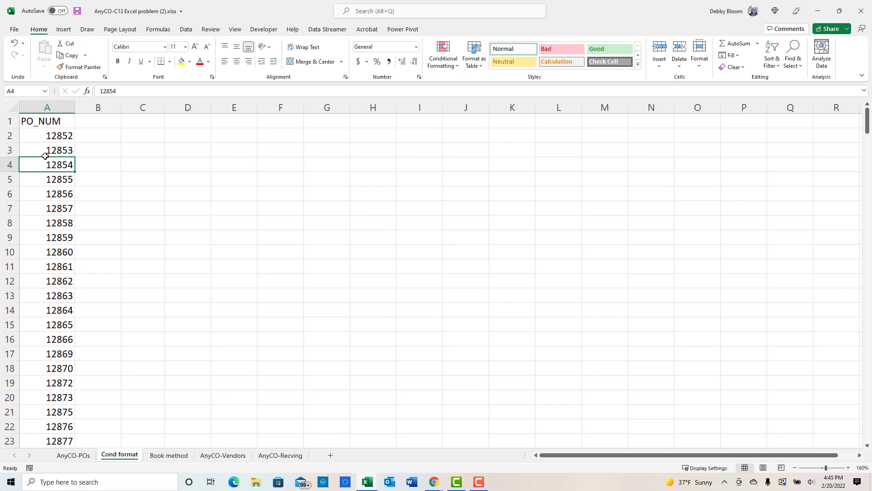
- Enter =MIN(A2:A292) in D2 to find the lowest PO number on the Cond format sheet
left_click(188, 136)
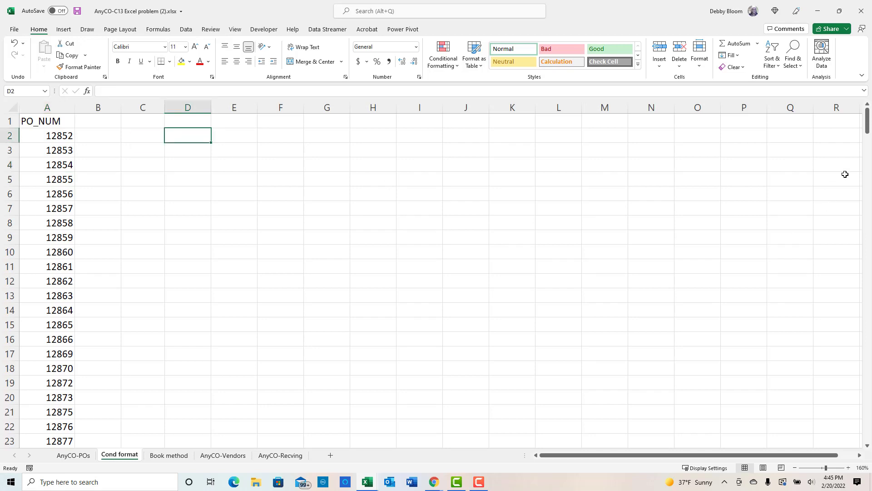
left_click_drag(868, 122, 751, 101)
type("=min")
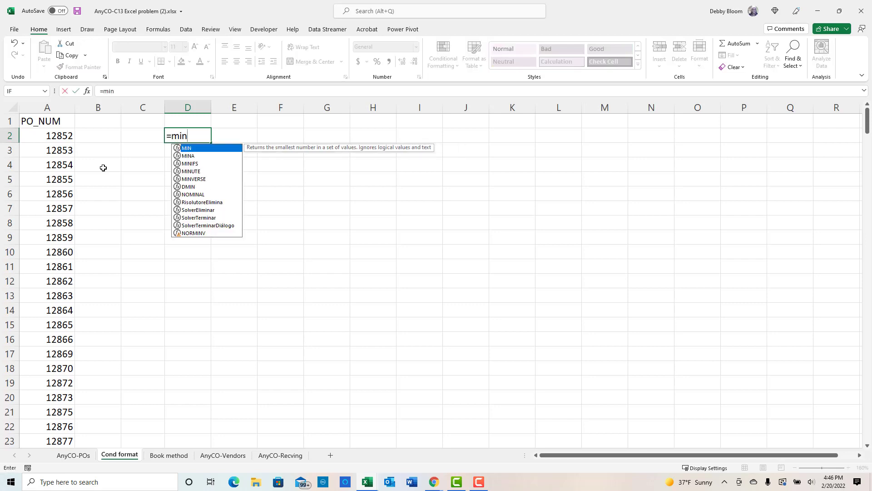
type("(")
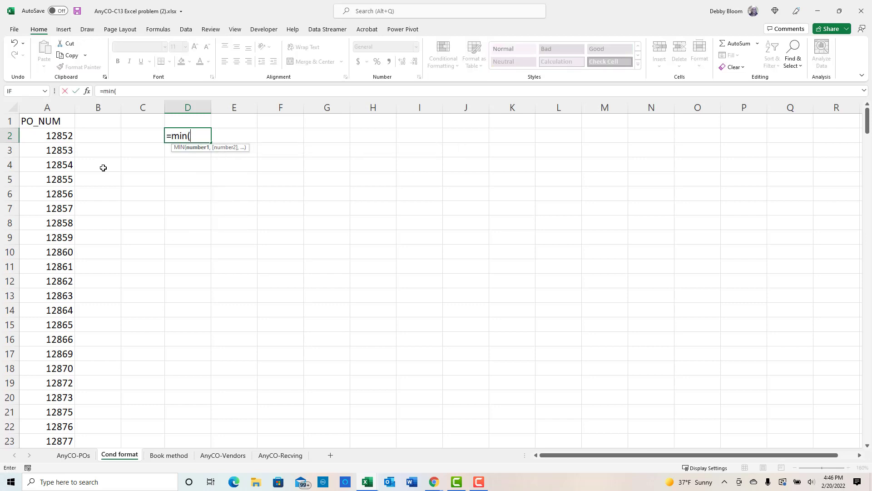
left_click(57, 137)
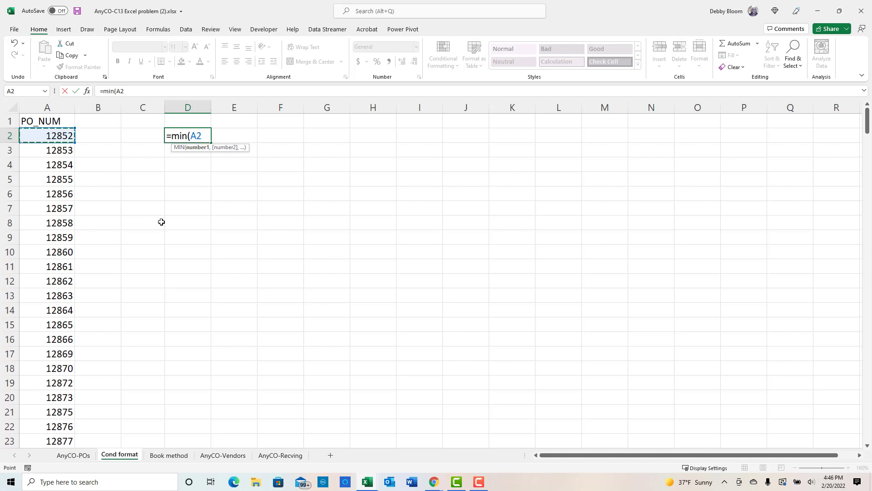
key("ctrl+shift+Down")
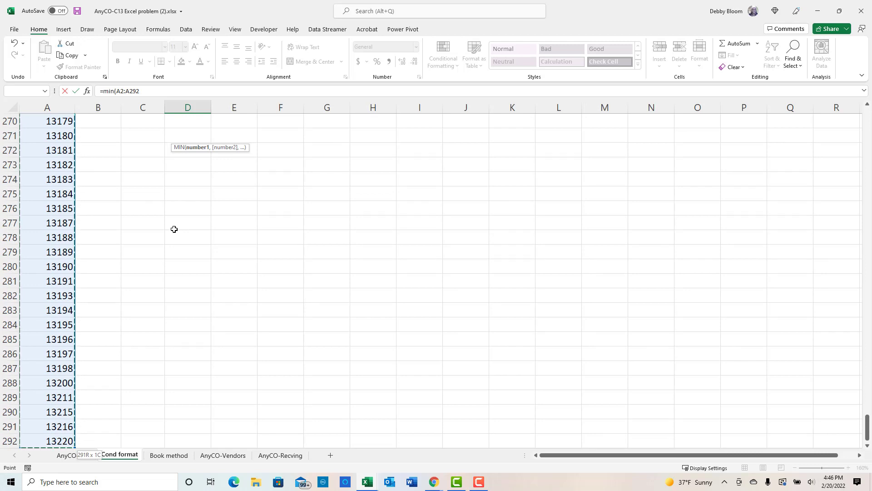
type(")")
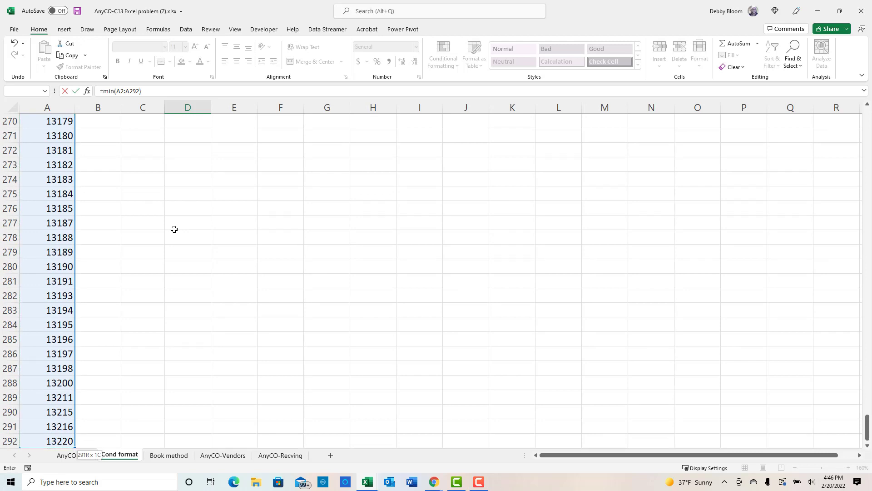
key("Return")
scroll(237, 194, "up", 1)
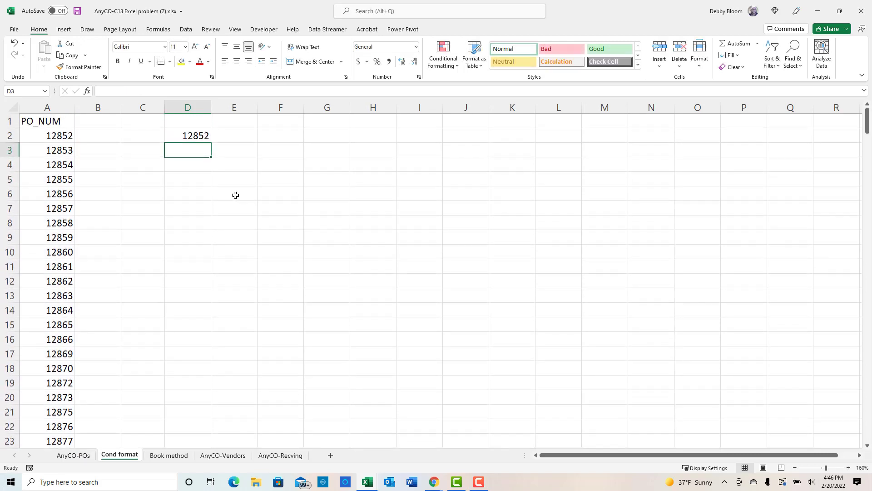
left_click(199, 136)
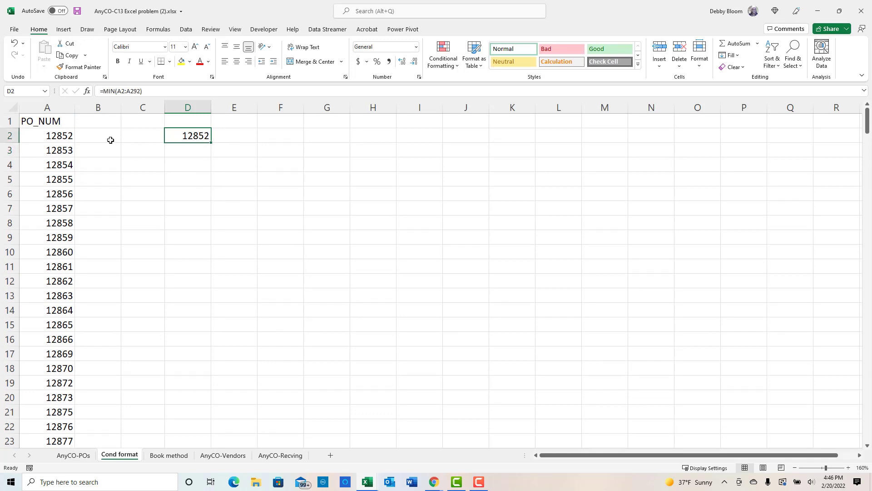
- Enter =MAX(A2:A292) in D3 to find the highest PO number on the Cond format sheet
left_click(195, 150)
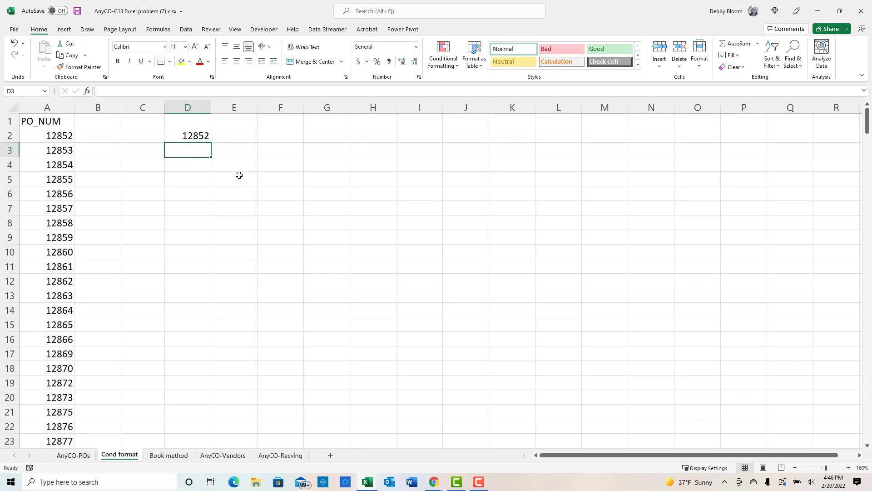
type("=max")
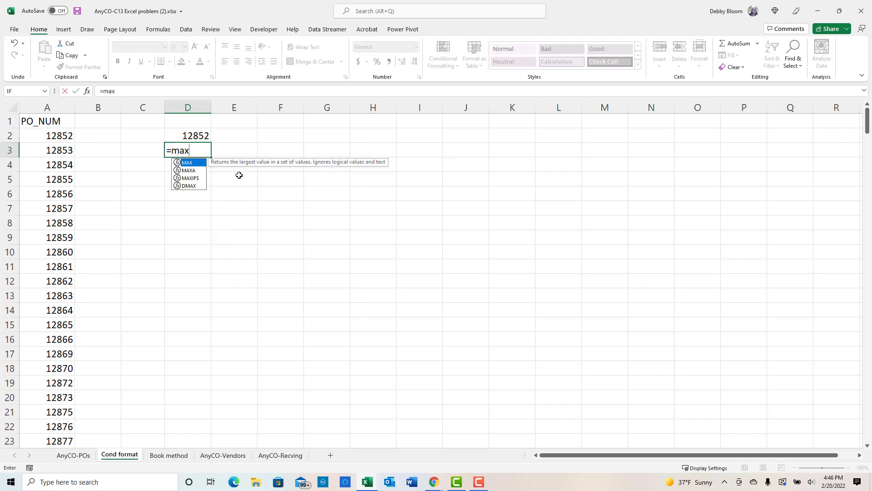
type("(")
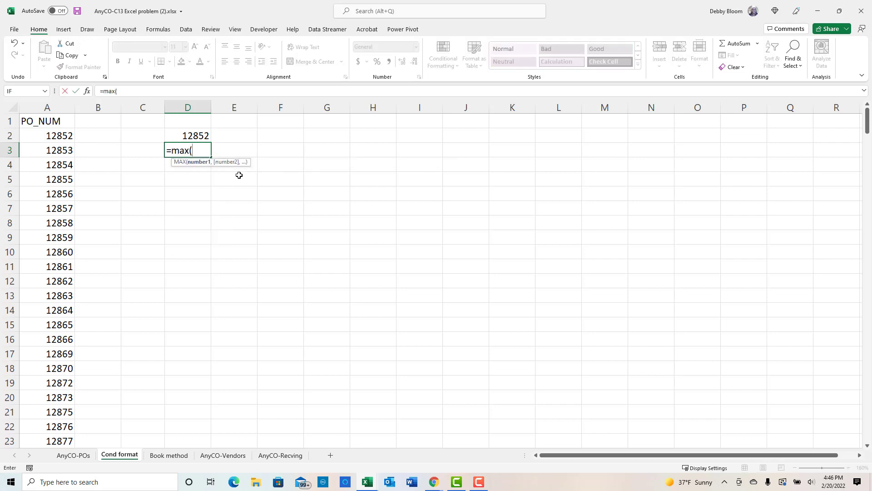
left_click(41, 138)
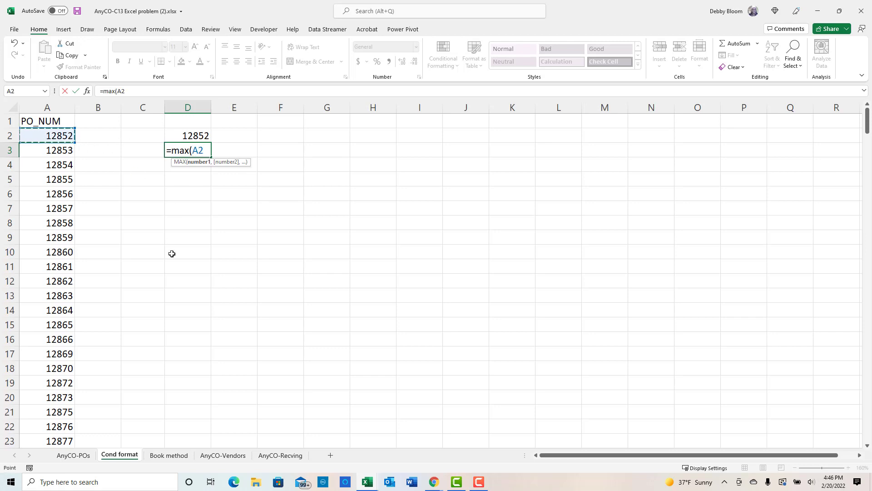
key("ctrl+shift+Down")
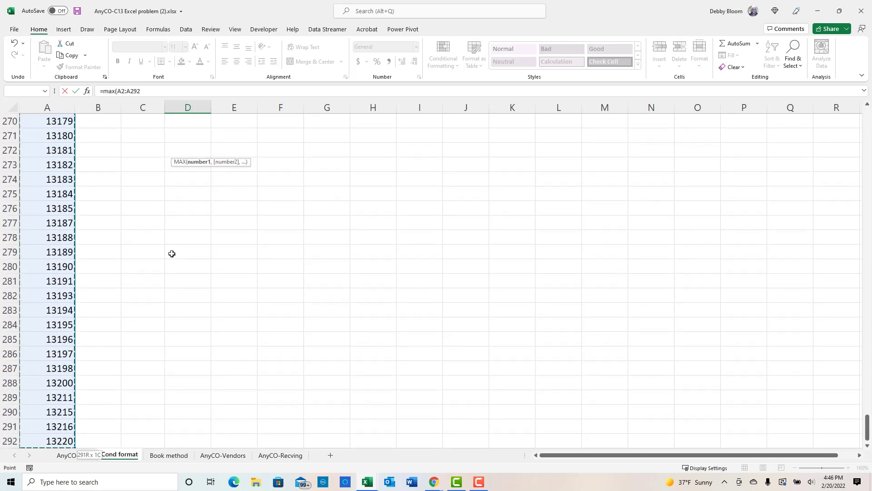
type(")")
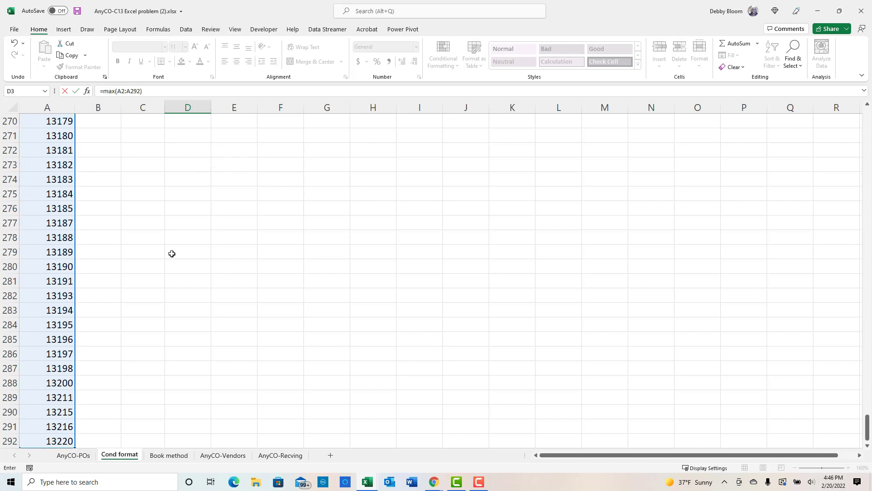
key("Return")
scroll(183, 239, "up", 1)
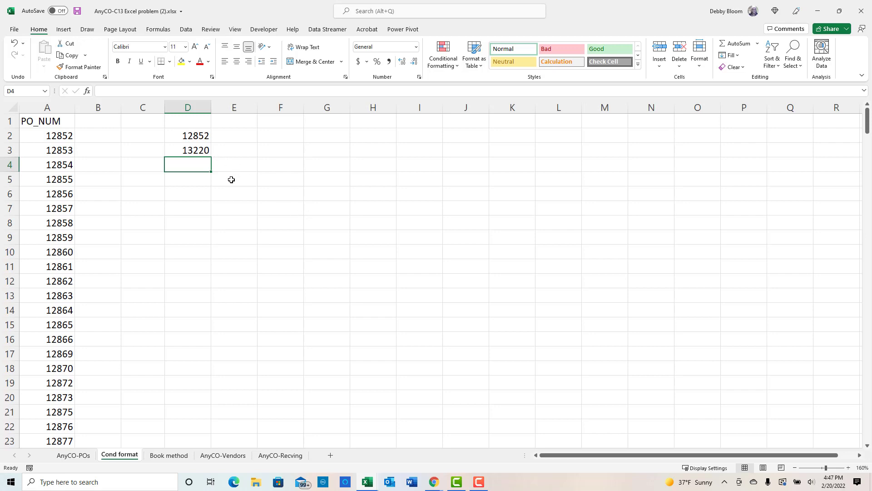
- Widen column B, head it Sequence in B1, and enter the starting number 12852 in B2
left_click(108, 119)
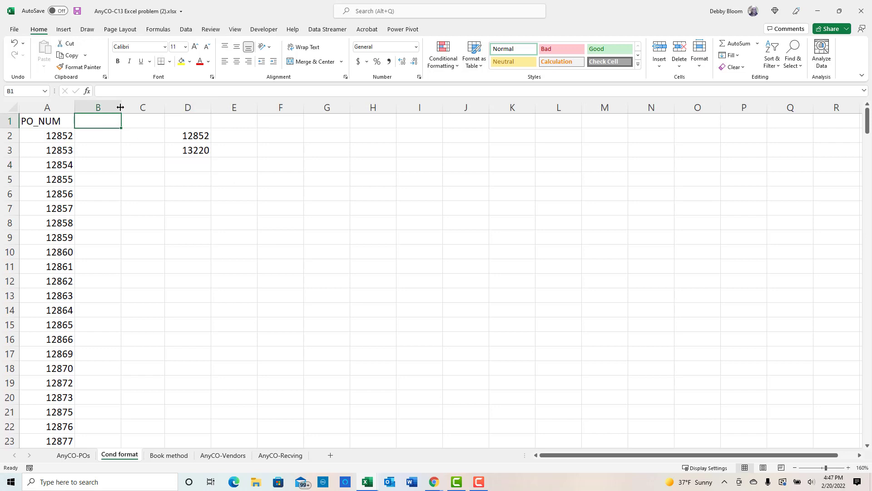
left_click_drag(120, 110, 143, 107)
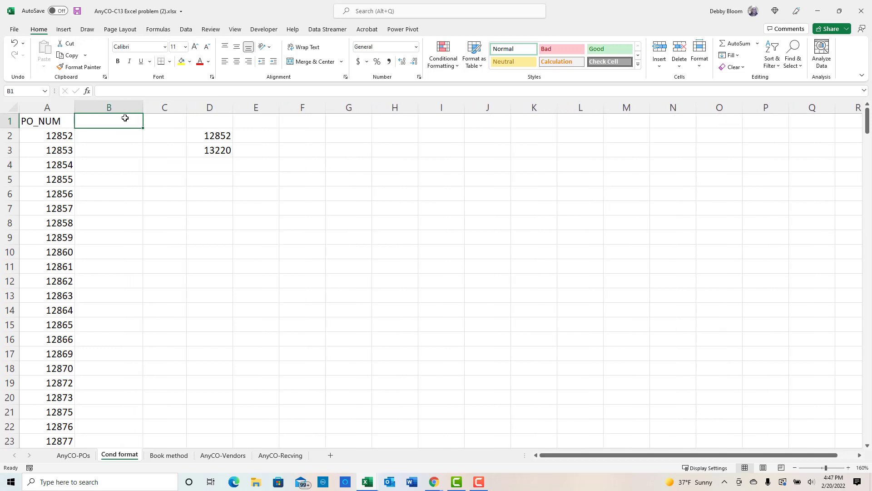
type("Se")
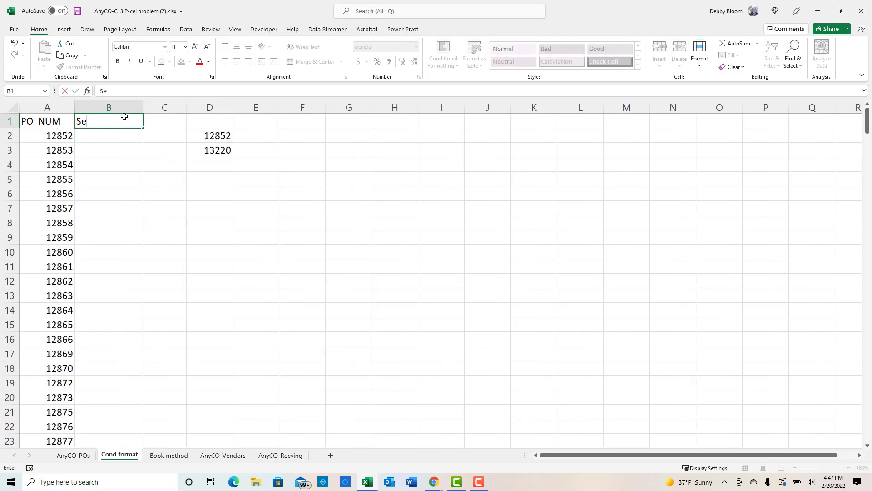
type("quence")
key("Return")
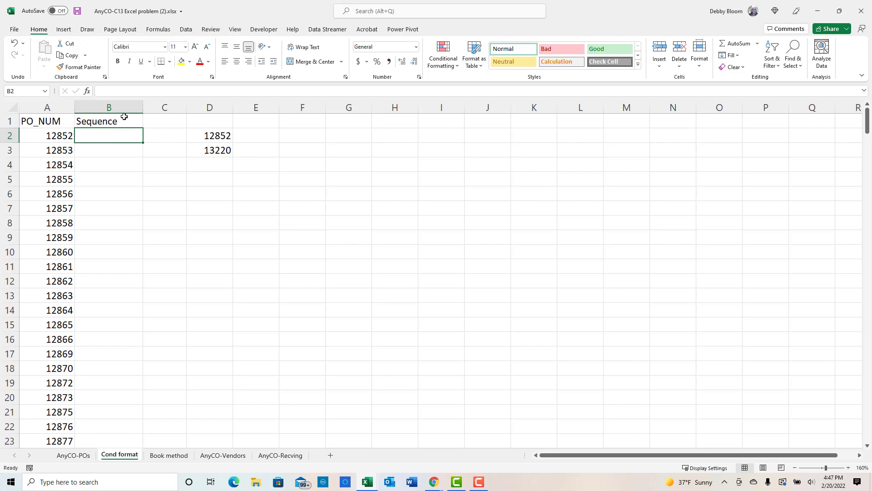
type("12852")
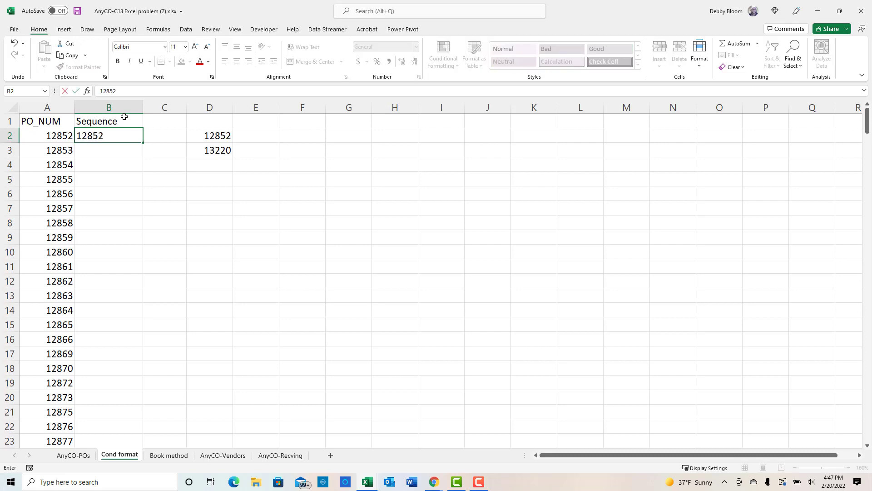
key("Return")
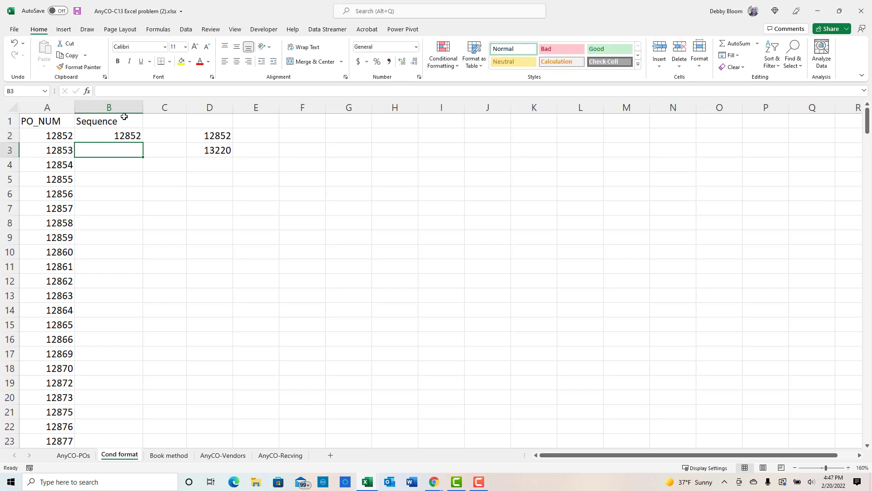
- Fill a linear series down column B from B2 with a step value of 1 and a stop value of 13220
left_click(129, 135)
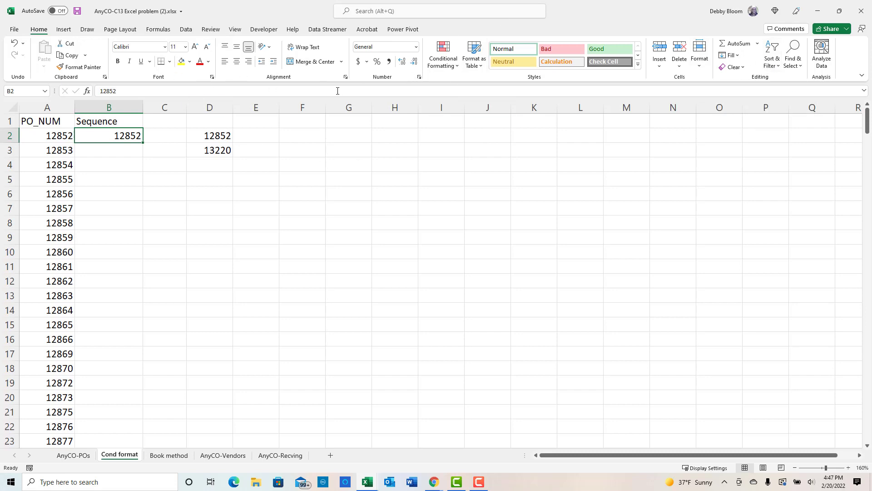
left_click(737, 56)
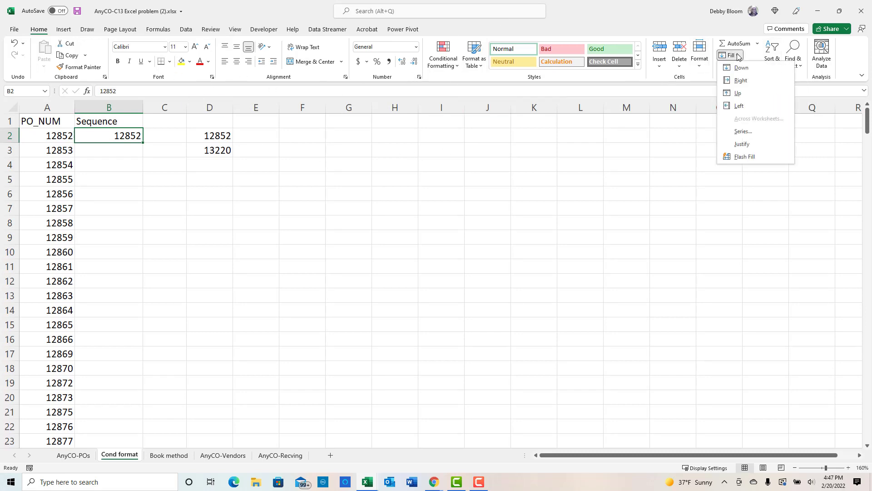
left_click(739, 132)
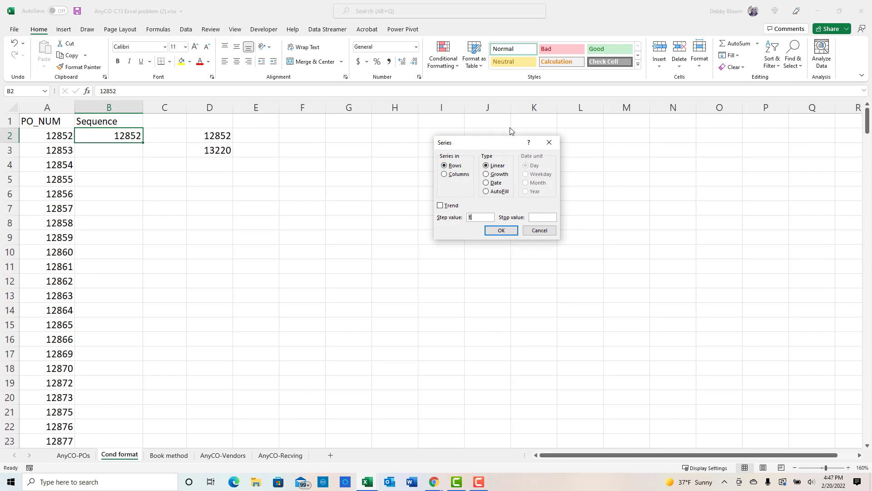
left_click(445, 175)
left_click(547, 217)
type("13220")
left_click(500, 231)
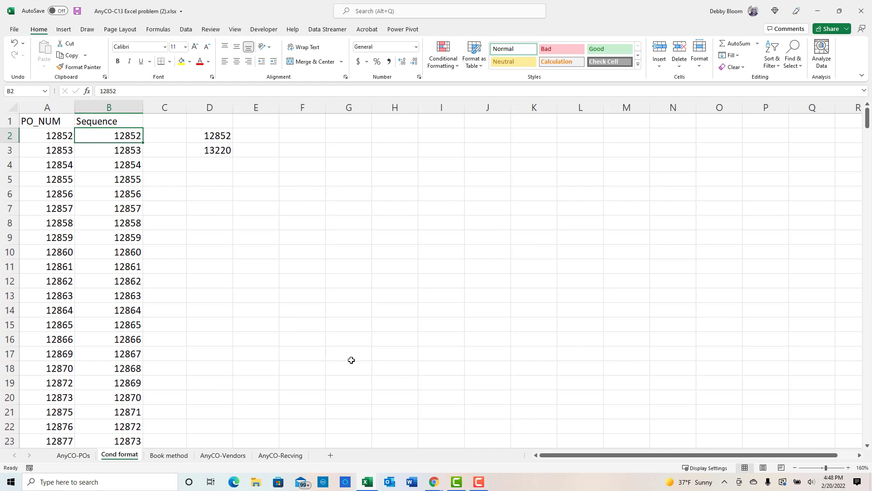
- Delete column D, which holds the lowest and highest PO number formulas
left_click(226, 104)
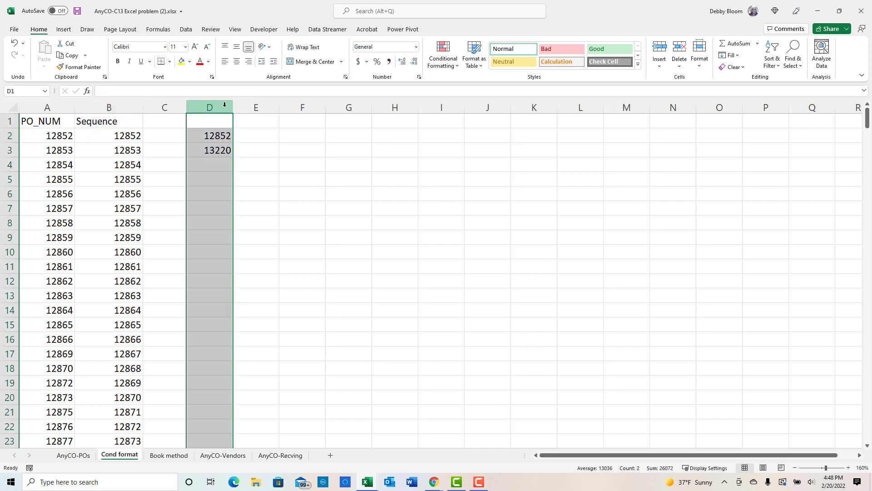
right_click(226, 105)
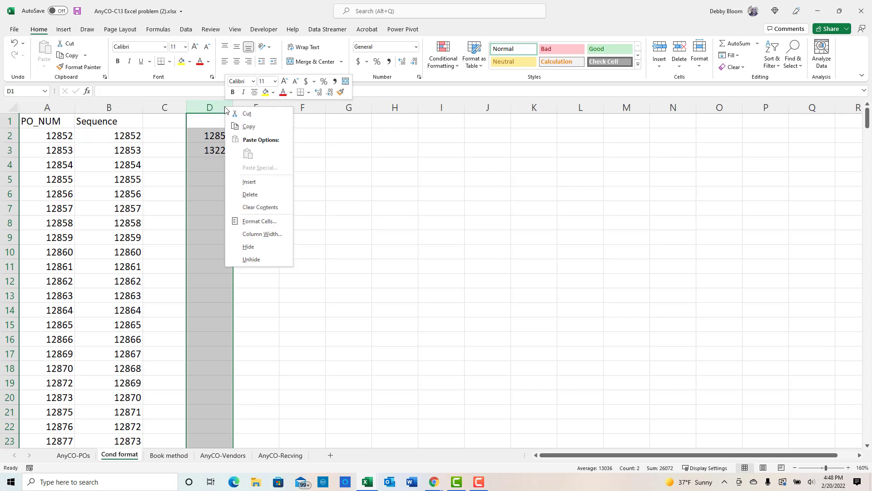
left_click(273, 195)
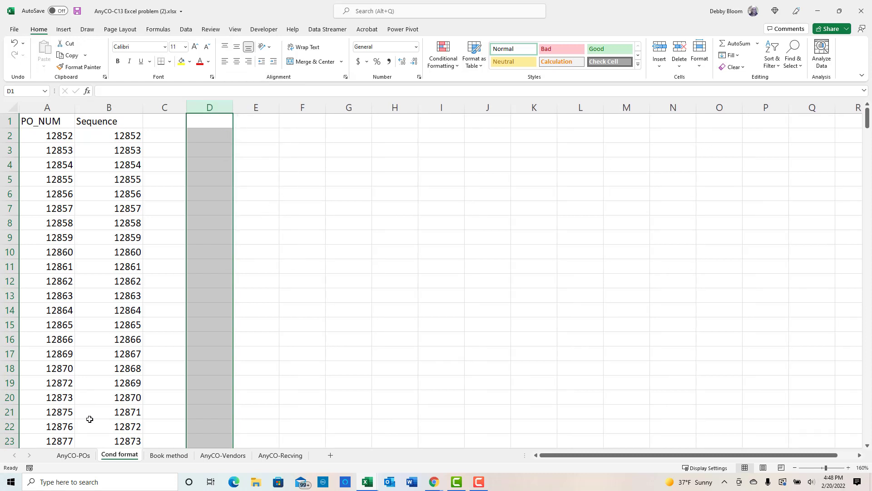
left_click(45, 122)
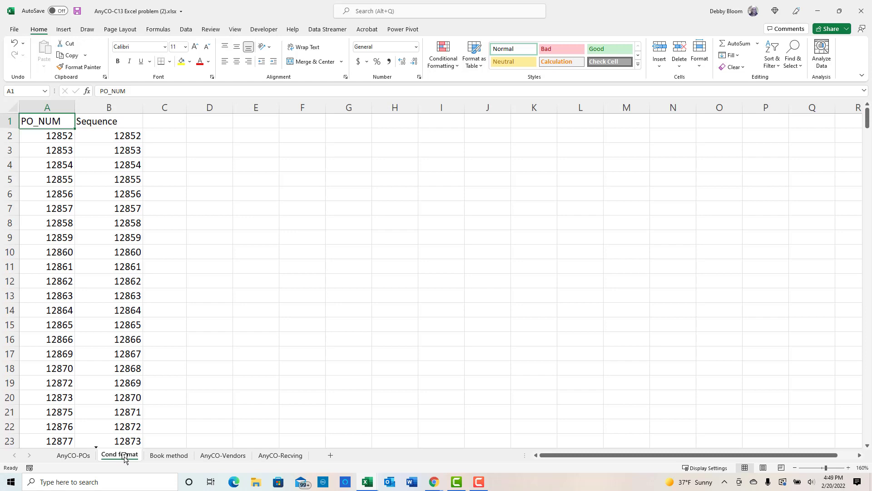
- Duplicate the Cond format sheet directly after itself and rename the copy as xlookup
left_click_drag(124, 459, 162, 458)
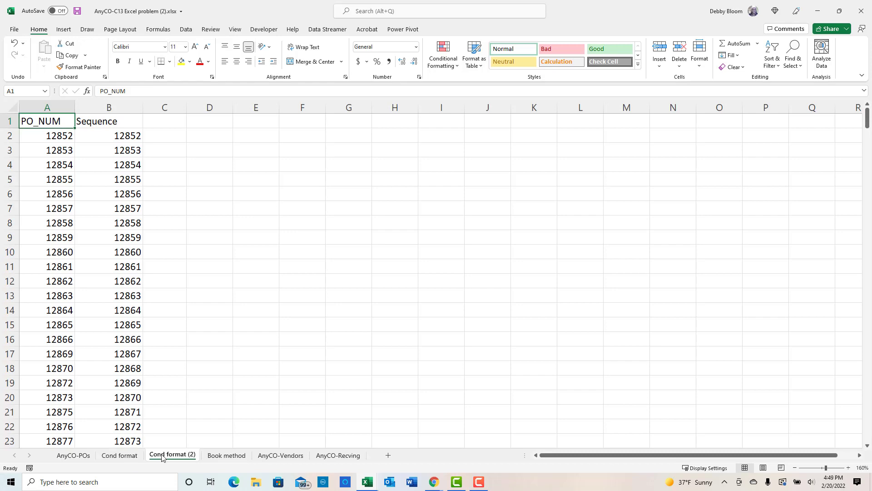
double_click(162, 456)
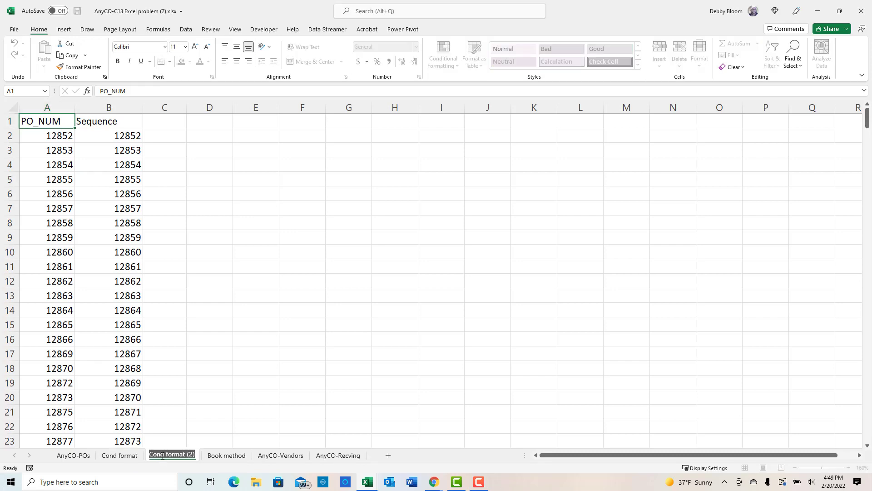
type("xlooku")
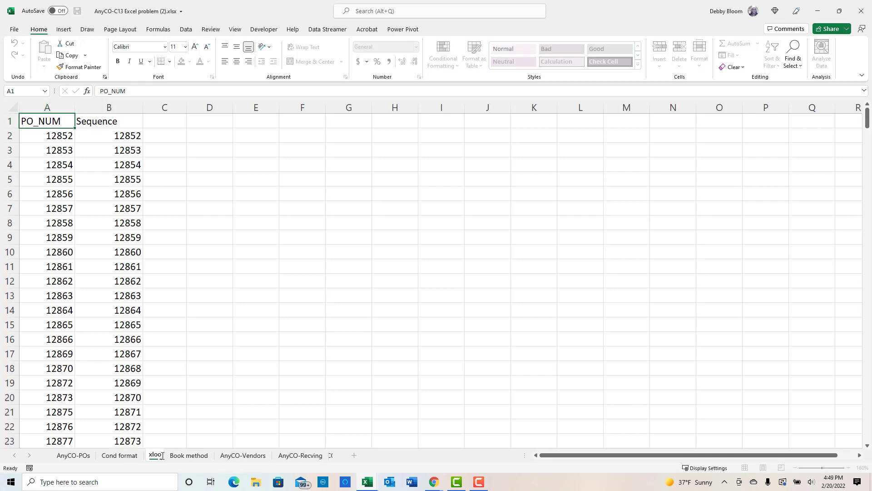
type("p")
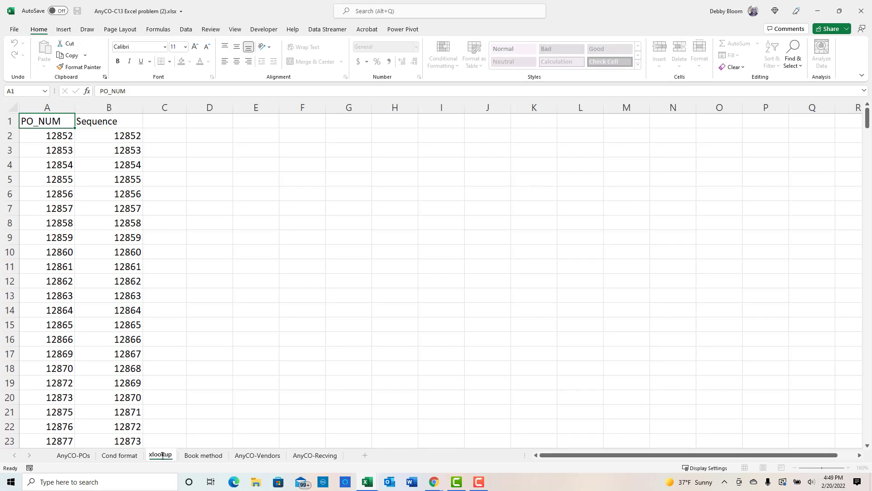
key("Return")
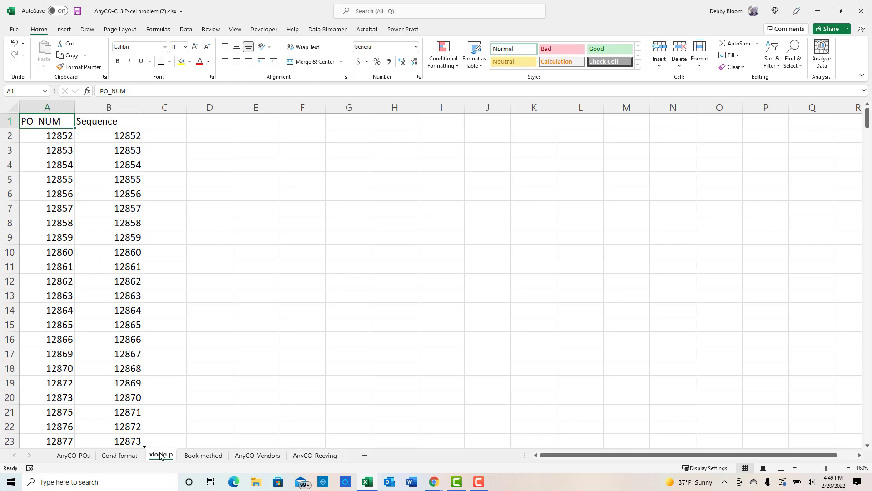
- Duplicate the xlookup sheet directly after itself and rename the copy as vlookup
left_click_drag(161, 456, 196, 456)
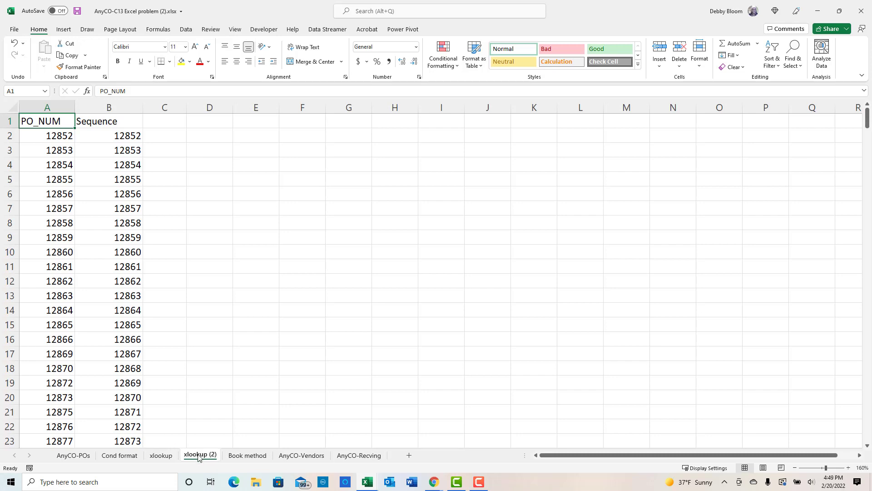
double_click(199, 456)
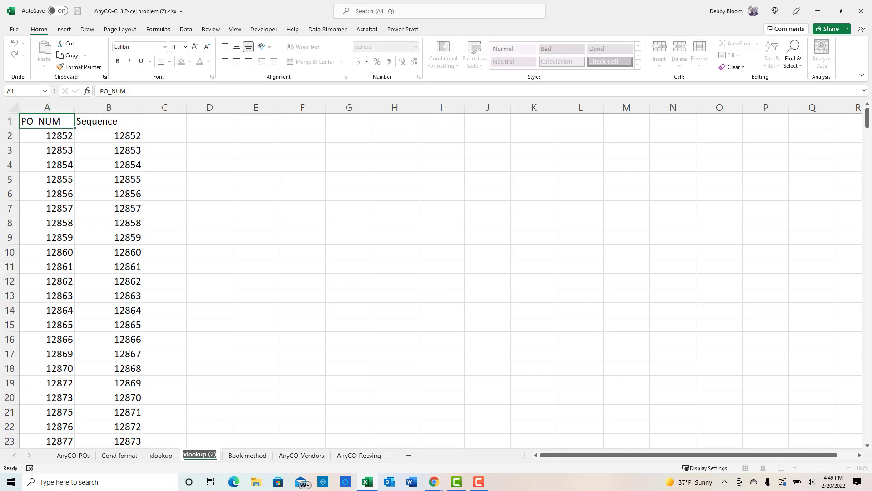
type("vlooku")
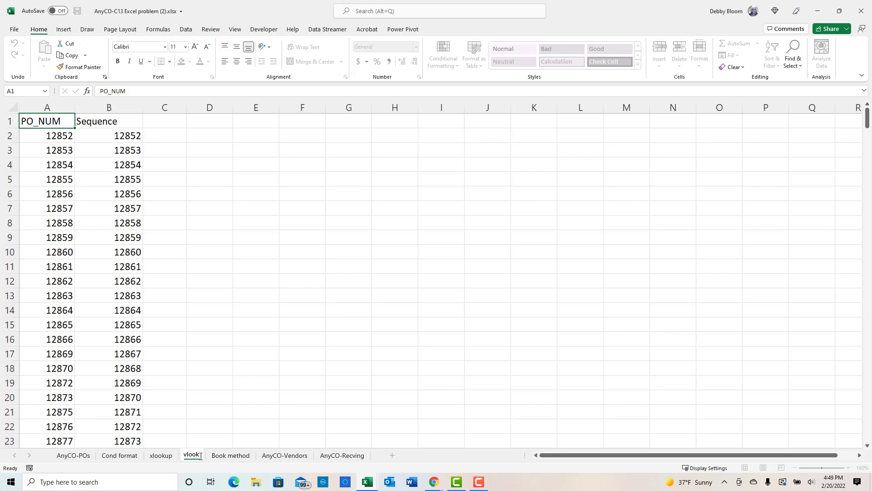
type("p")
key("Return")
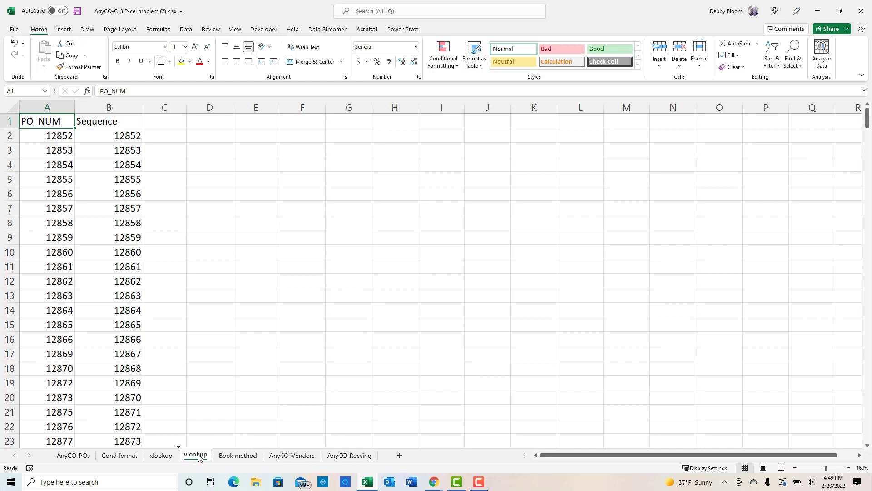
- Duplicate the vlookup sheet directly after itself and rename the copy as unique
left_click_drag(199, 457, 234, 458)
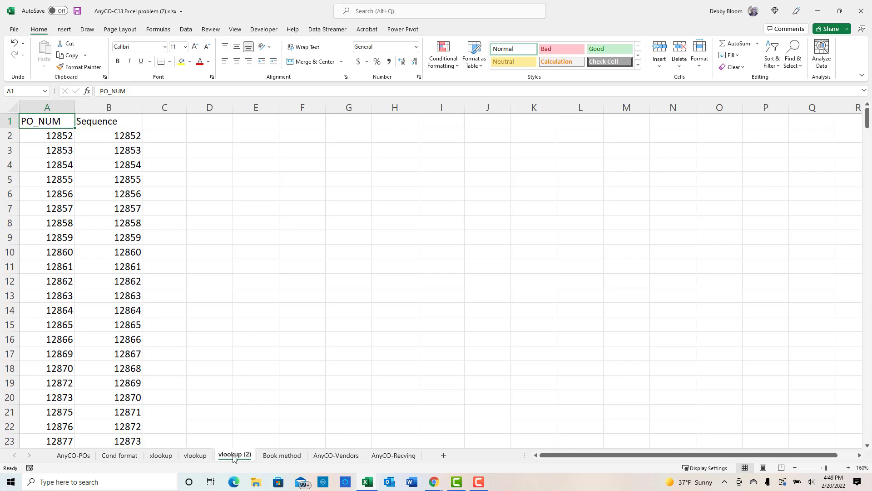
type("unique")
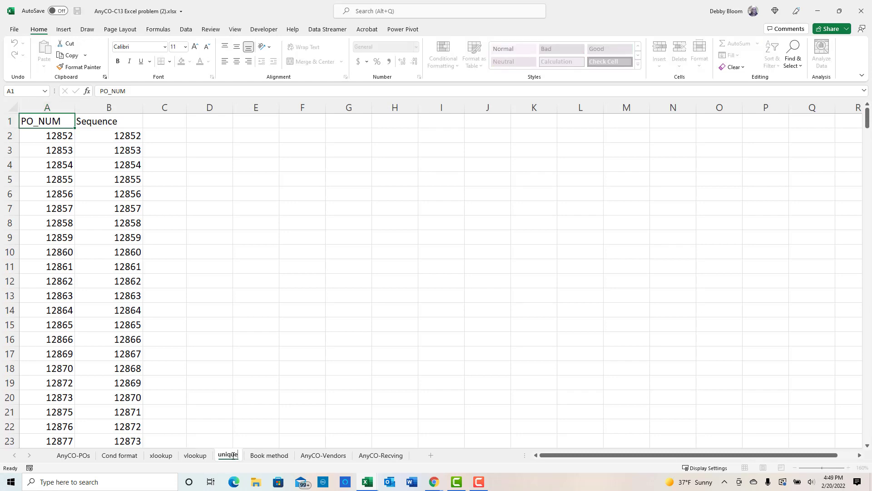
key("Return")
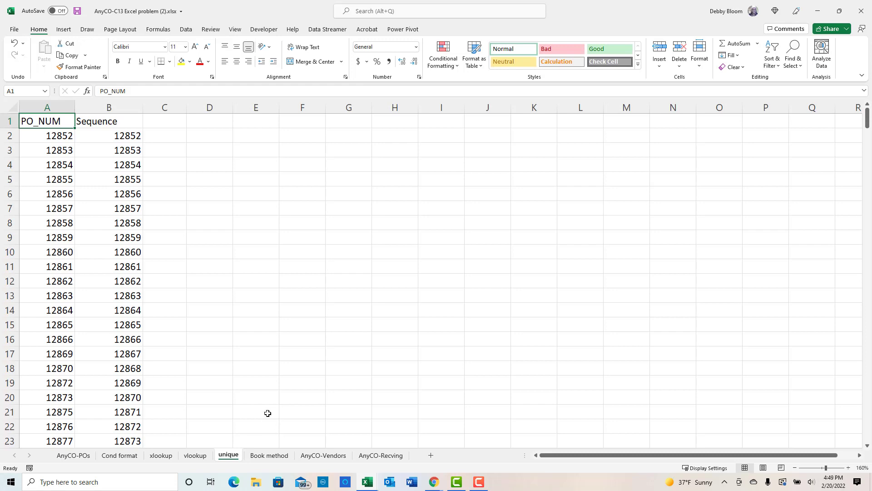
- On the Cond format sheet, highlight the unique values in A2:B370 using conditional formatting with Light Red Fill with Dark Red Text
left_click(131, 456)
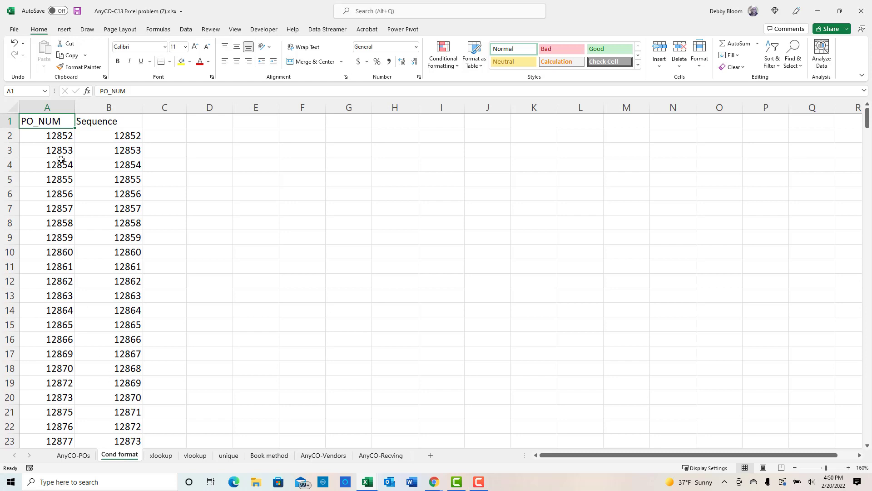
left_click_drag(39, 135, 107, 431)
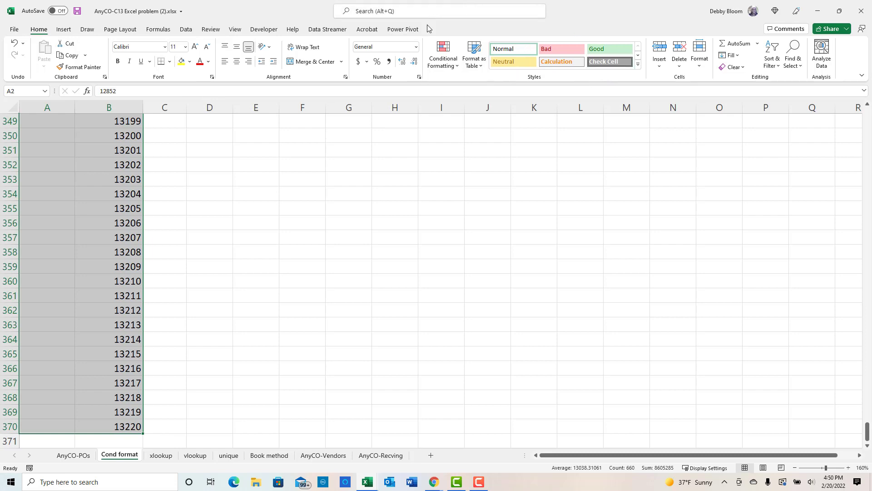
left_click(449, 61)
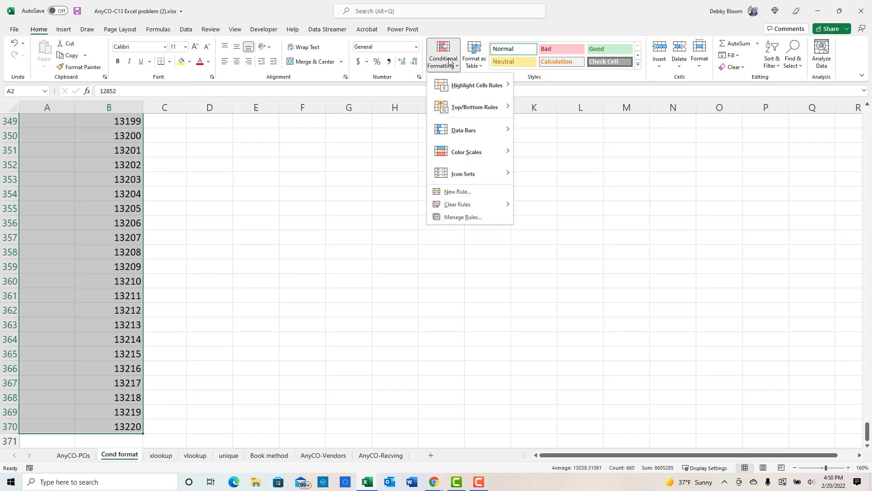
mouse_move(456, 82)
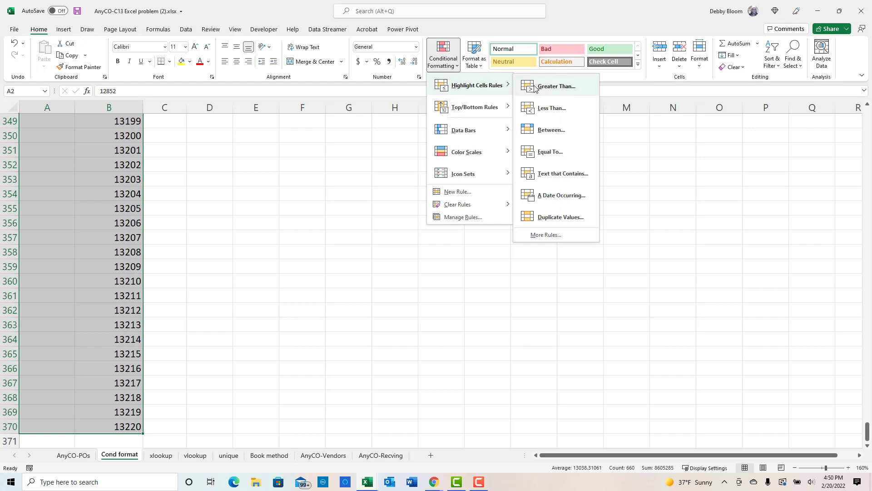
left_click(558, 217)
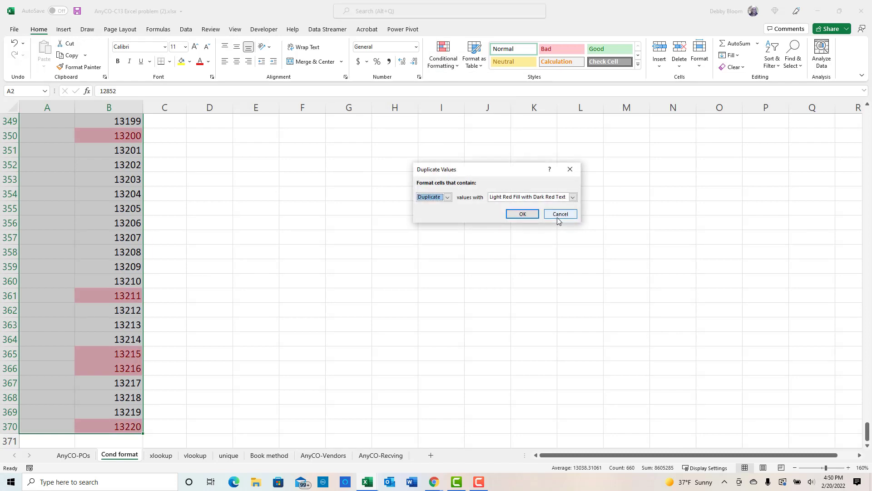
left_click(448, 198)
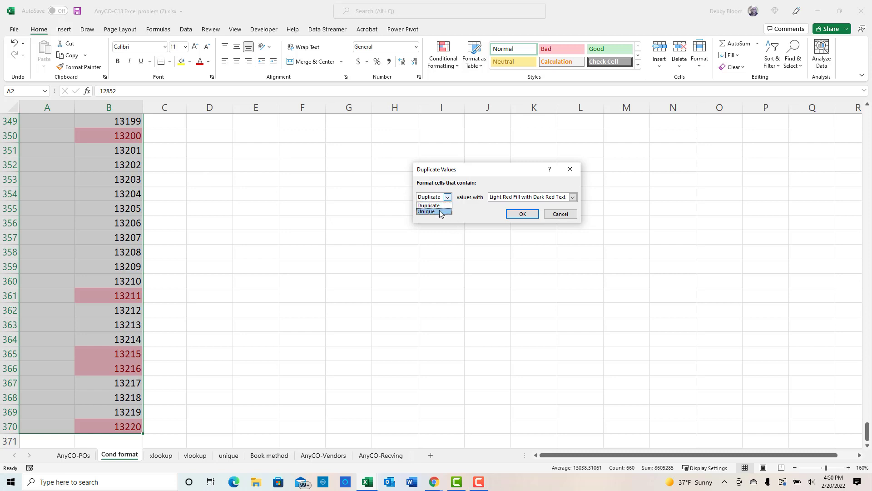
left_click(440, 211)
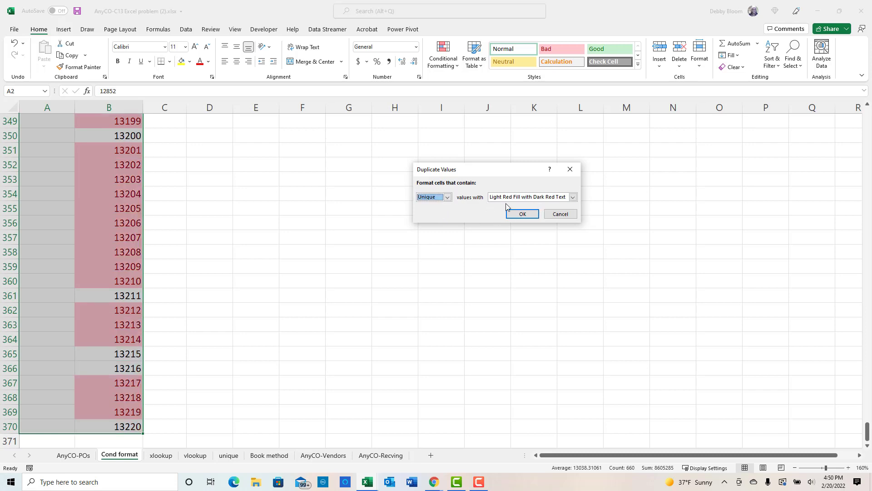
left_click(573, 197)
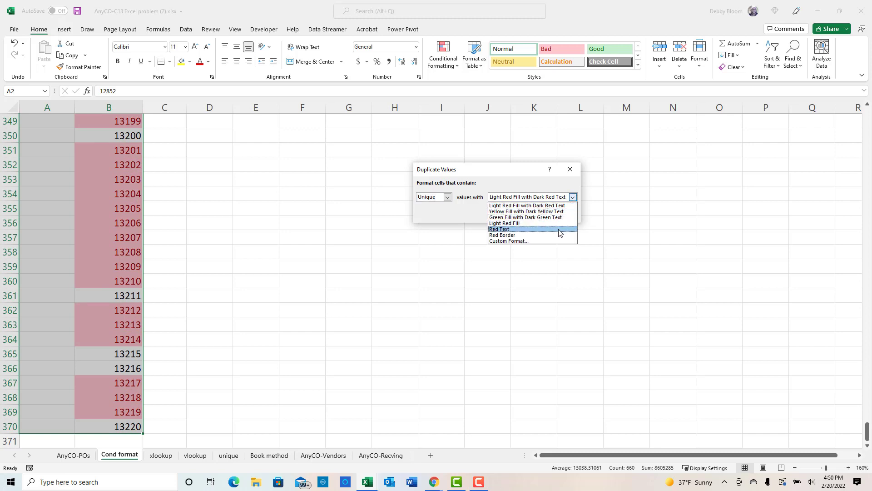
left_click(556, 205)
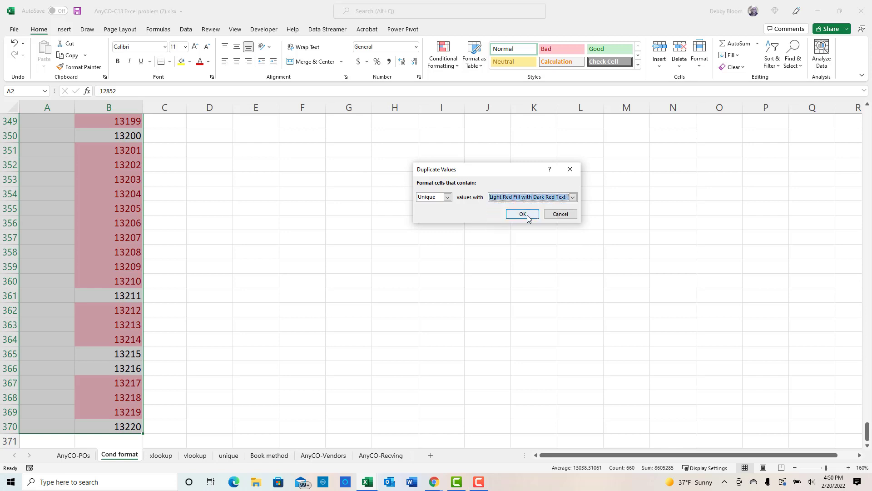
left_click(572, 198)
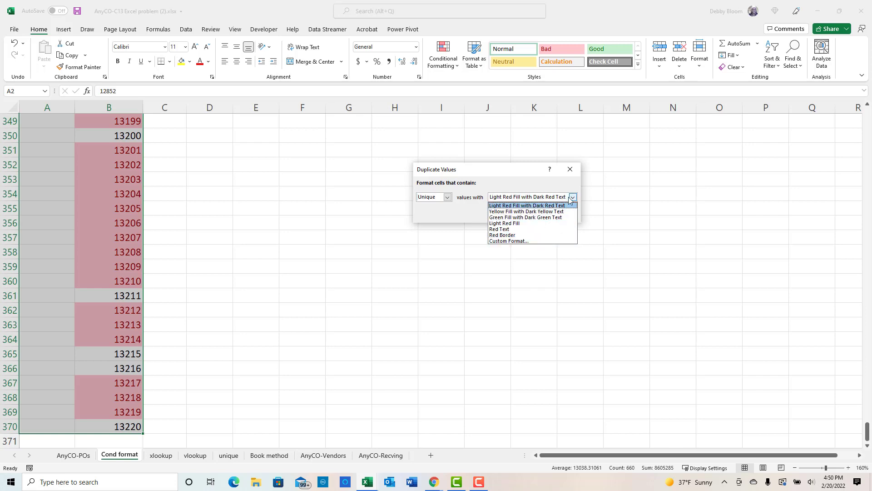
left_click(572, 199)
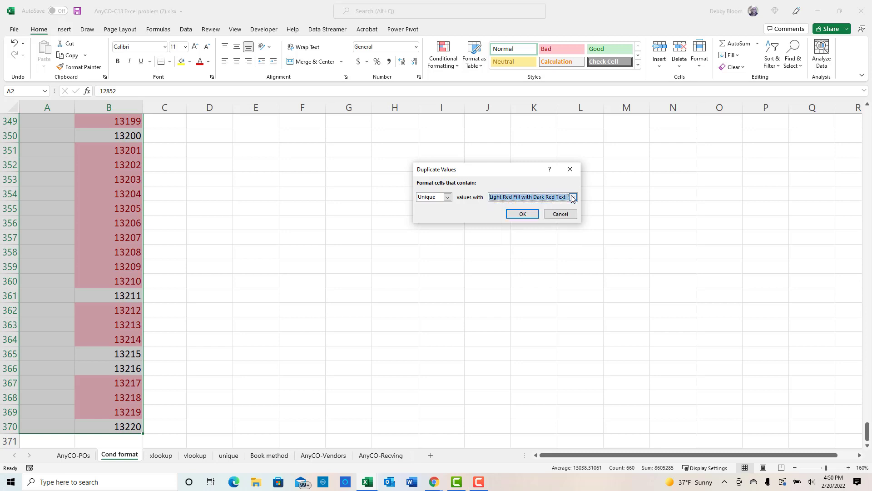
left_click(524, 215)
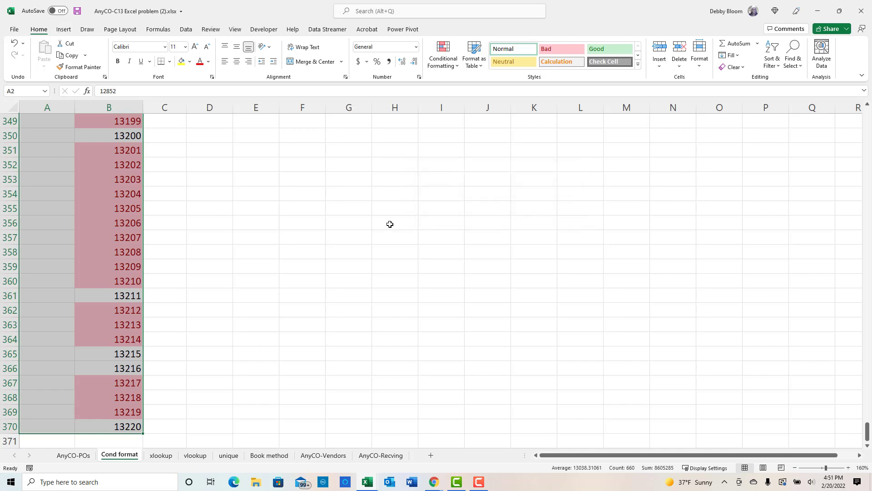
- Compare the highlighted Sequence values with the neighbouring PO_NUM entries to check where PO numbers are skipped
scroll(283, 211, "up", 9)
scroll(283, 210, "up", 20)
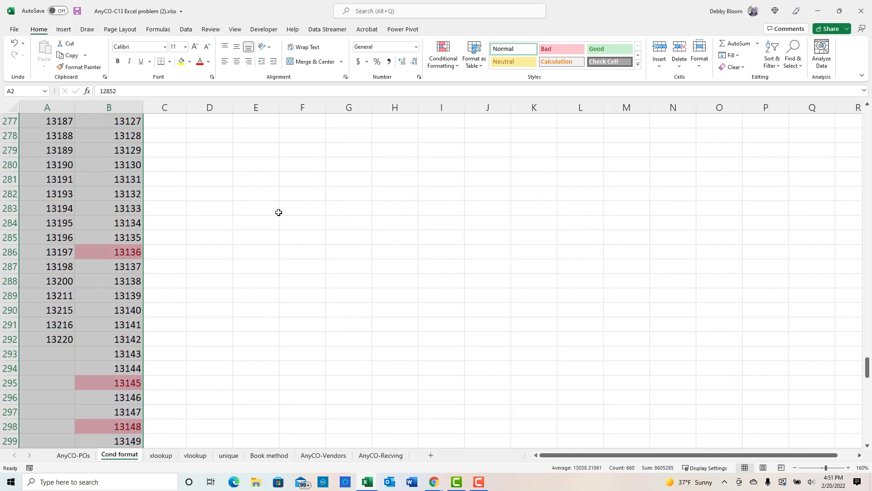
scroll(277, 213, "up", 20)
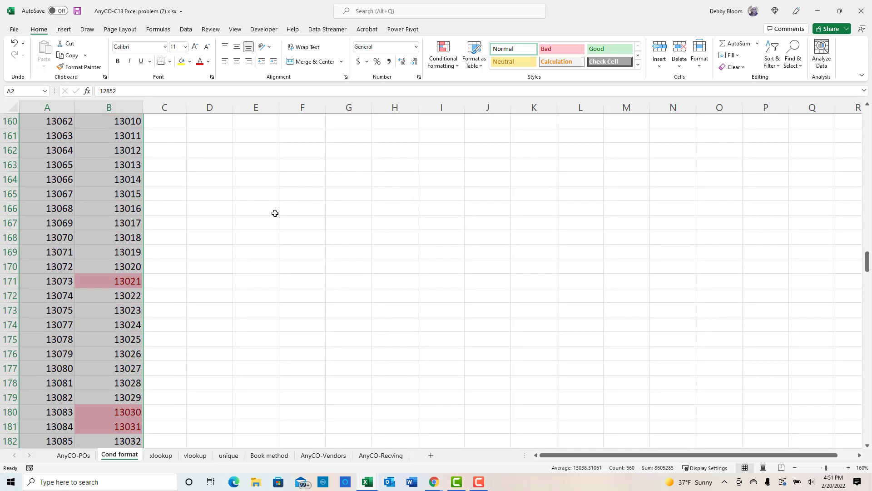
scroll(274, 214, "up", 20)
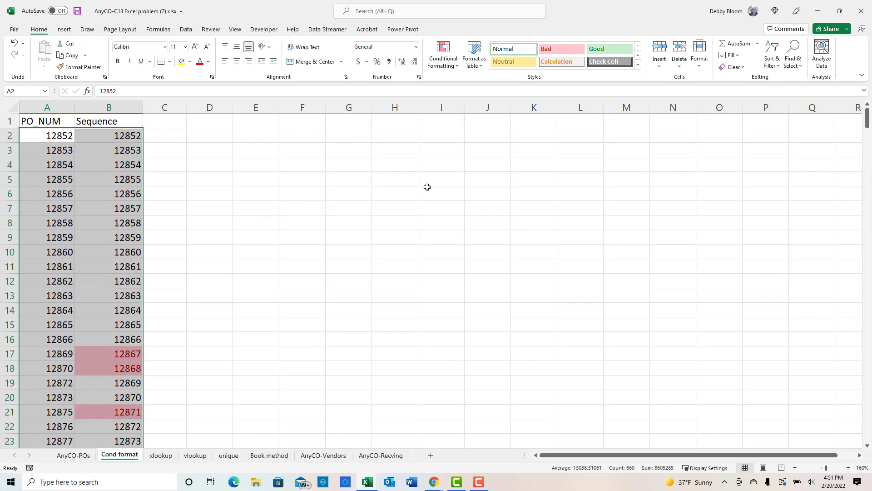
left_click(132, 241)
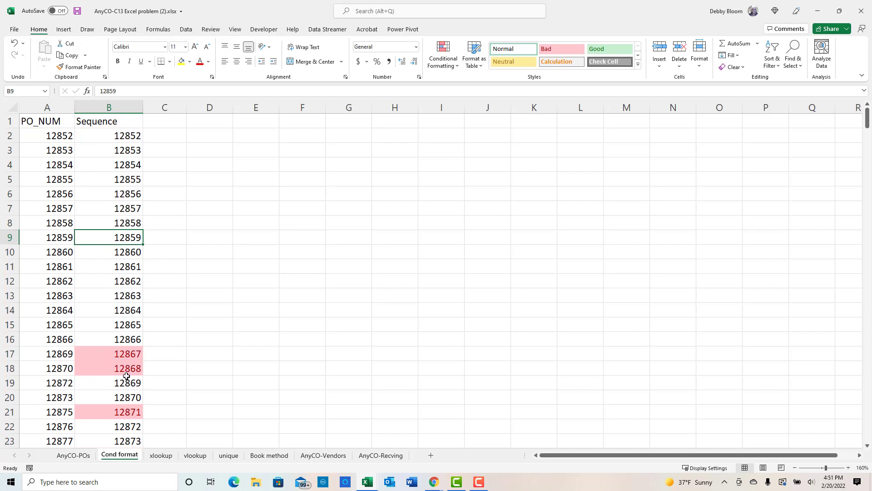
left_click(48, 340)
left_click(51, 356)
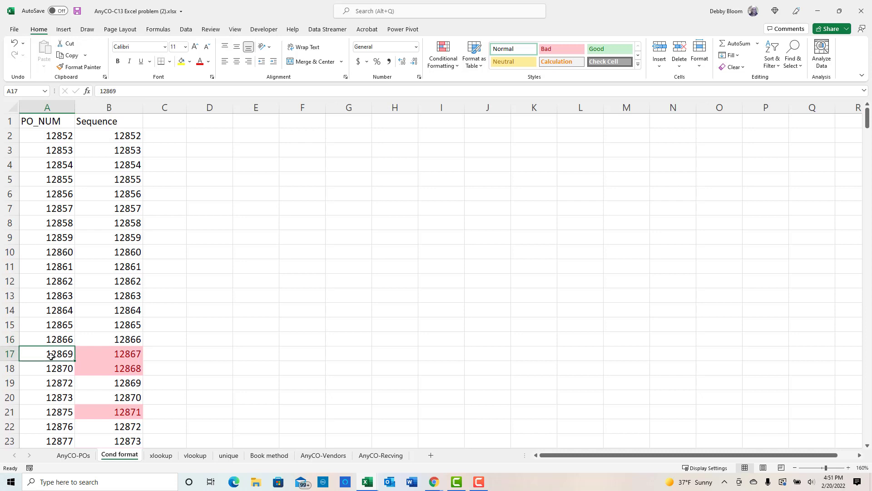
left_click(126, 355)
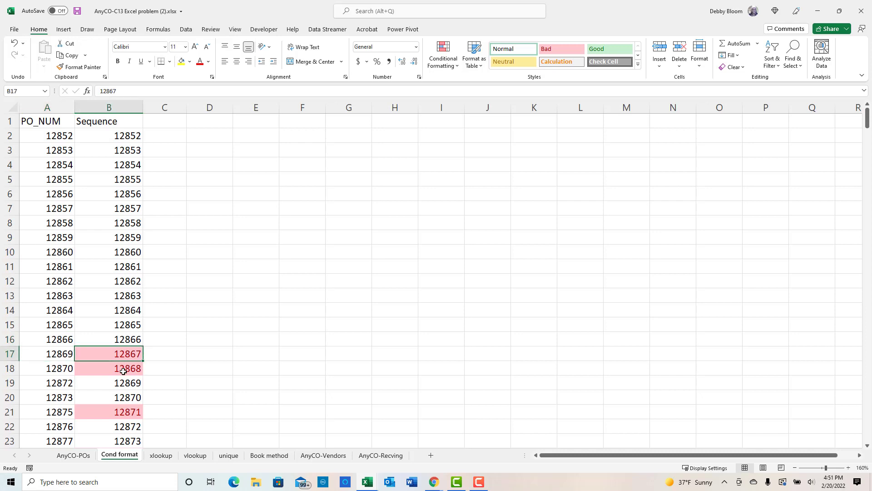
left_click(123, 372)
scroll(195, 347, "down", 2)
left_click(103, 324)
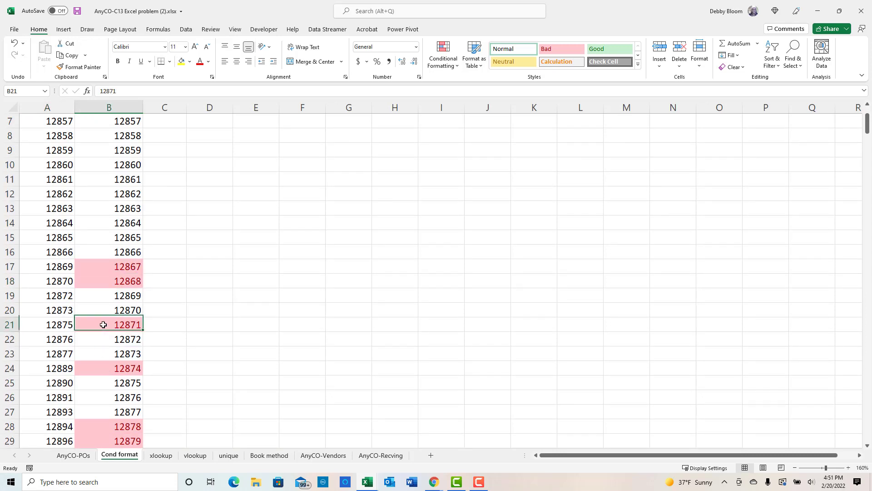
left_click(55, 284)
left_click(58, 297)
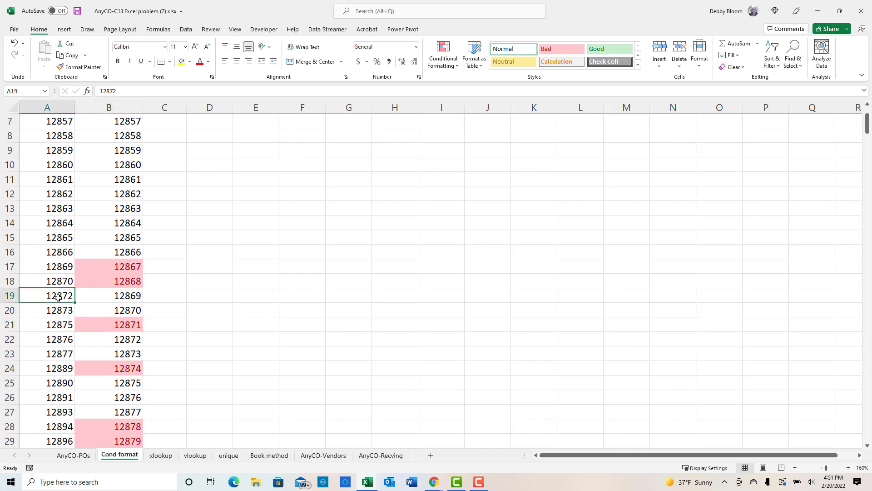
left_click(91, 327)
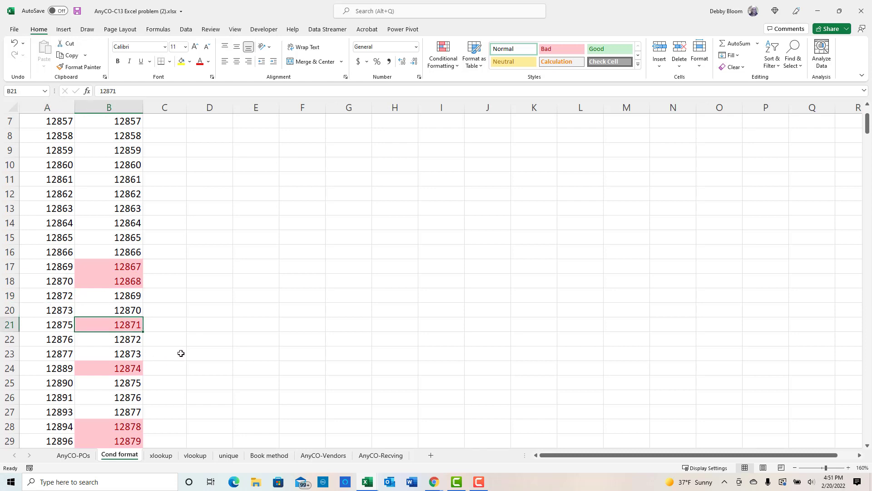
scroll(181, 352, "down", 3)
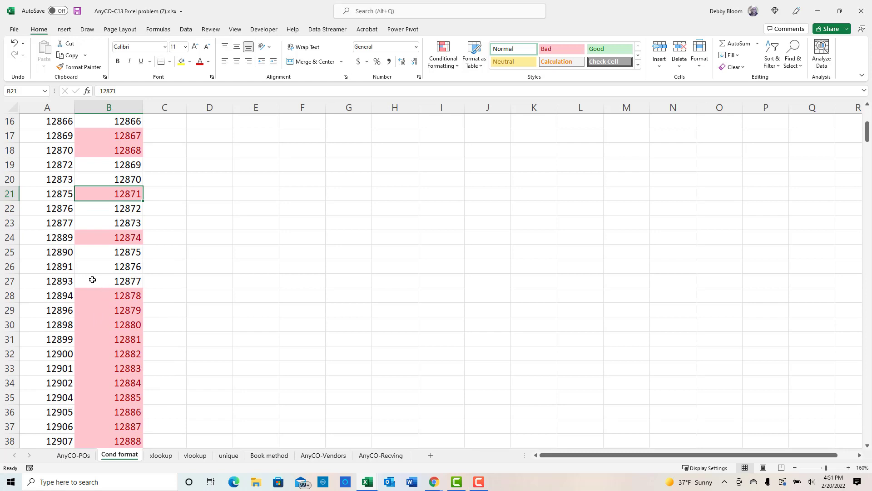
left_click(57, 224)
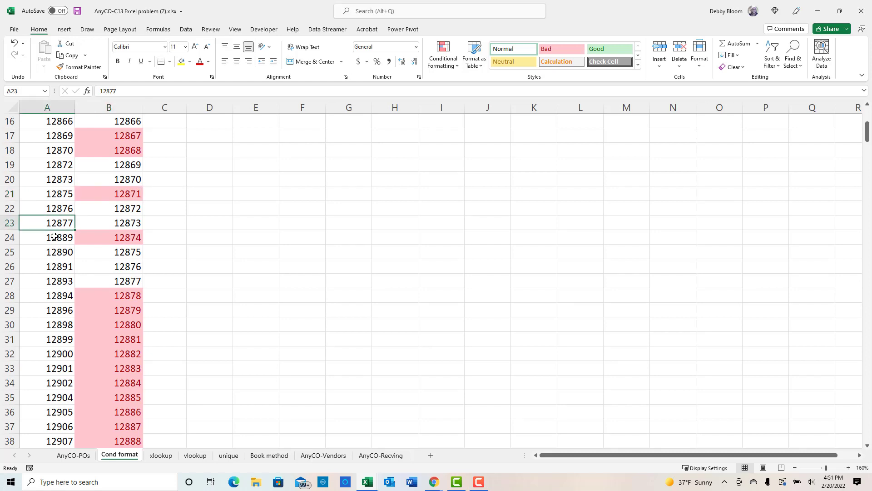
left_click(54, 238)
scroll(145, 318, "down", 3)
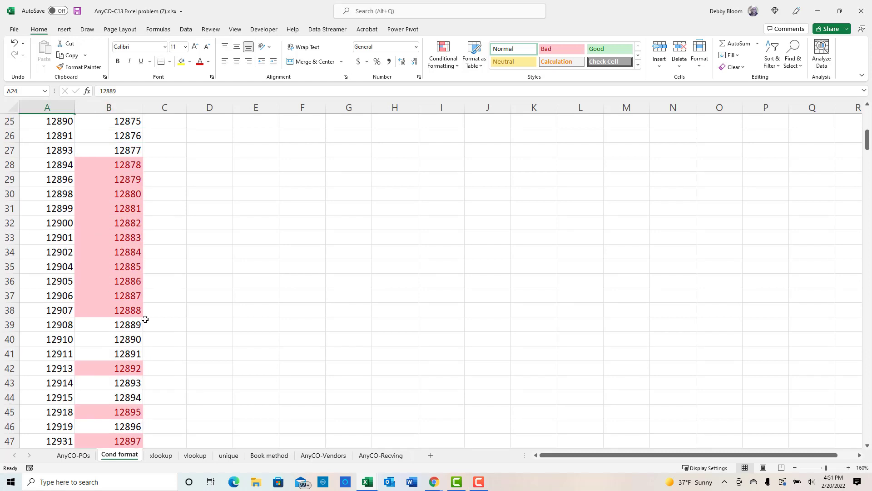
- Sort the PO_NUM and Sequence data by the Sequence column's cell color, with the light red cells on top
scroll(120, 234, "up", 8)
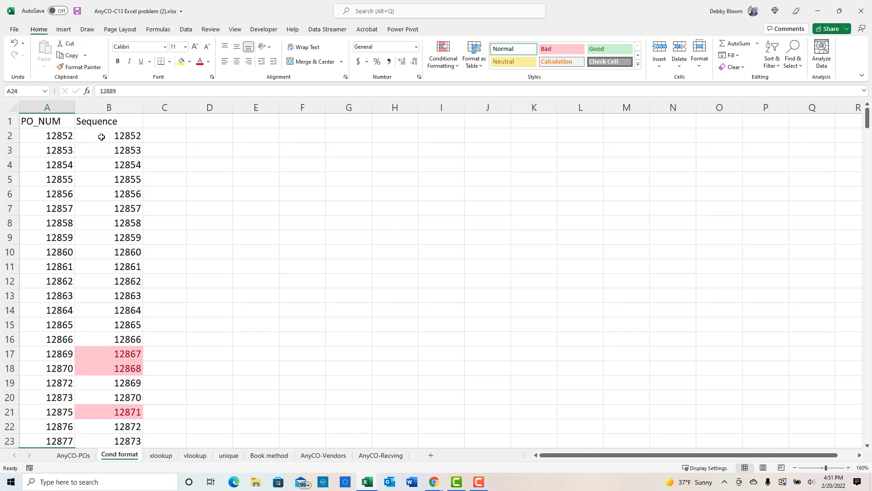
left_click(100, 160)
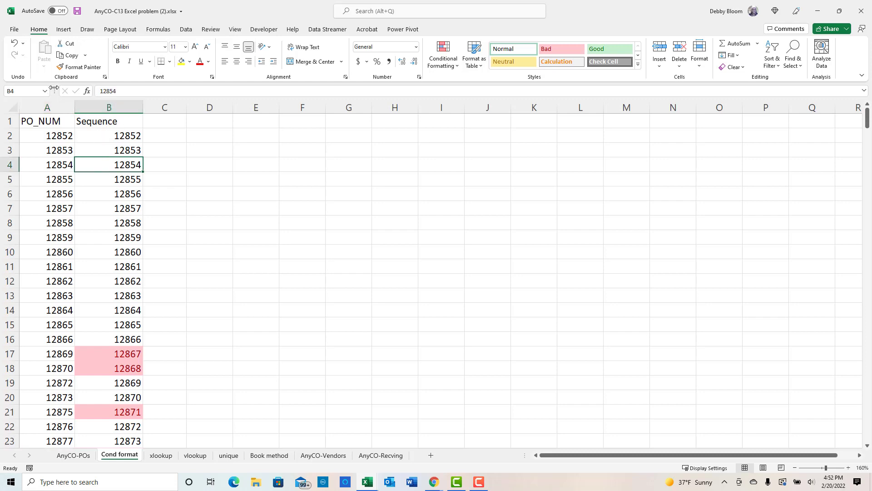
left_click(186, 29)
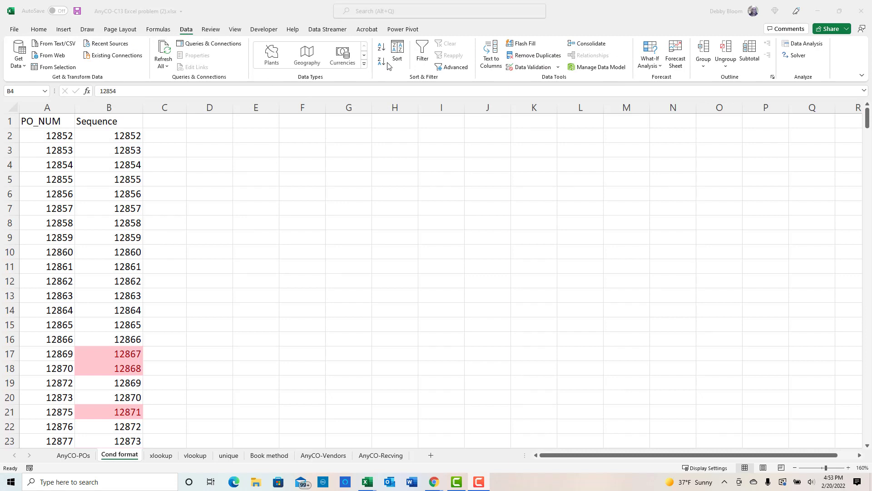
left_click(187, 30)
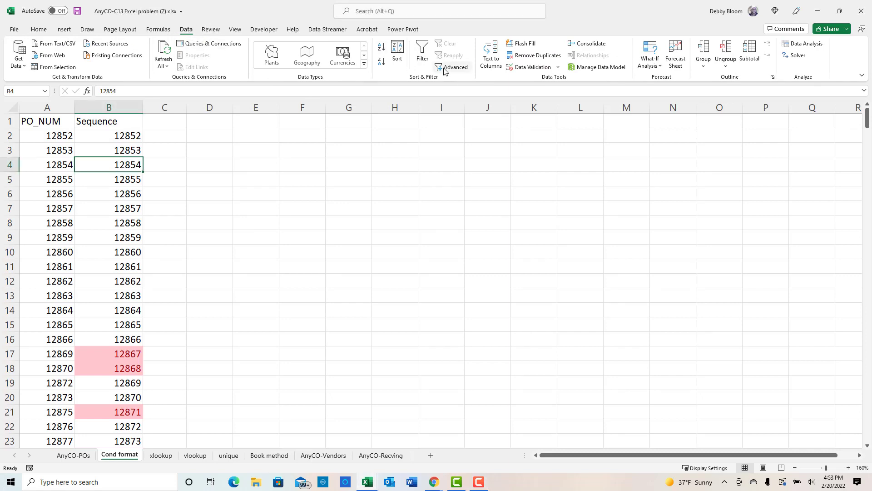
left_click(398, 52)
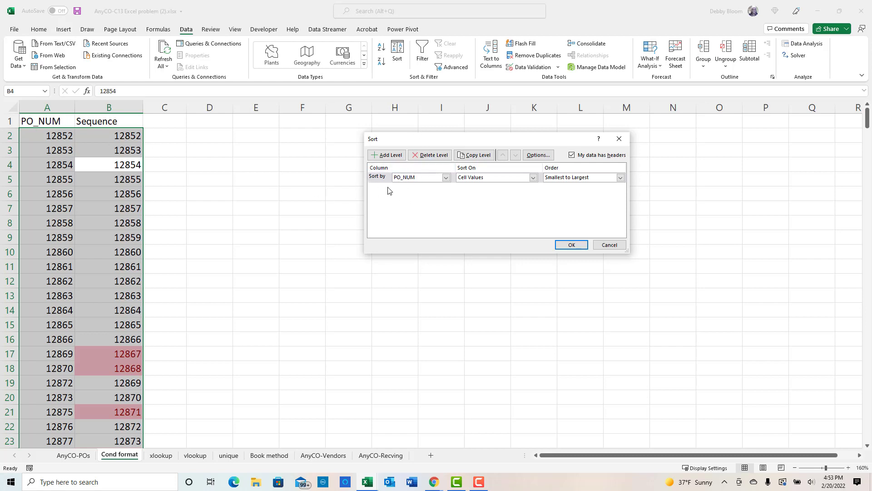
left_click(446, 178)
left_click(431, 193)
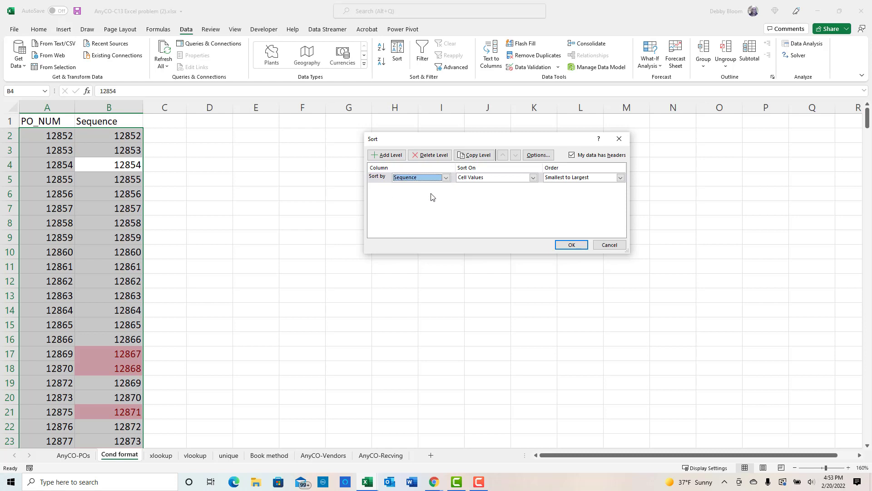
left_click(534, 177)
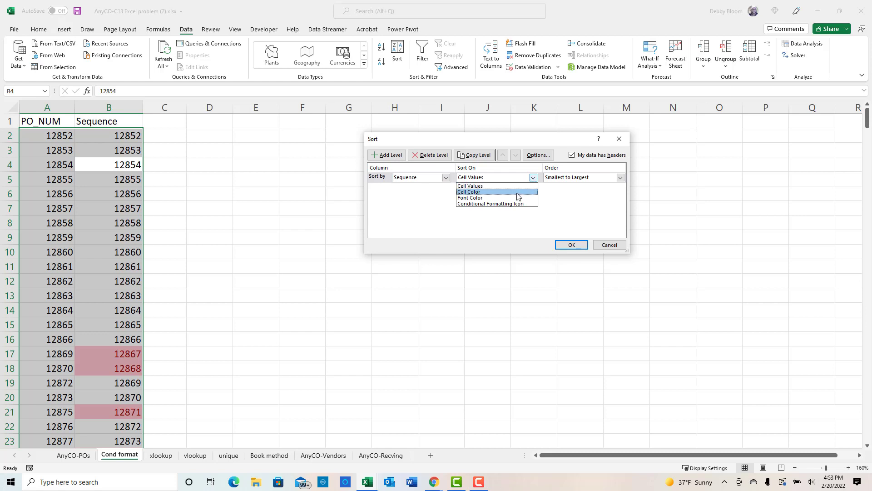
left_click(518, 192)
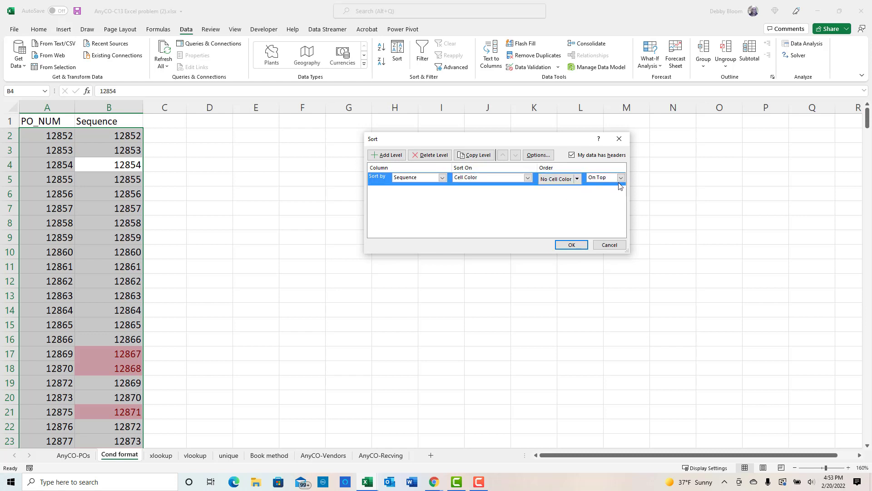
left_click(578, 180)
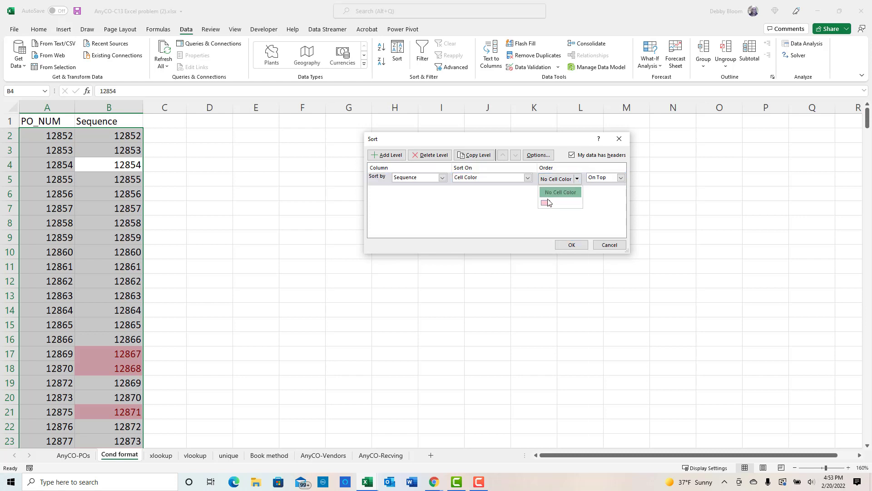
left_click(547, 203)
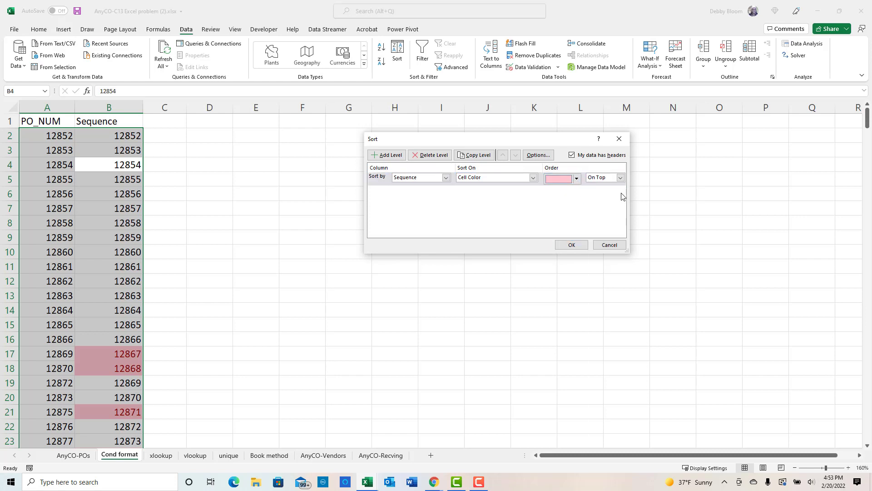
left_click(572, 245)
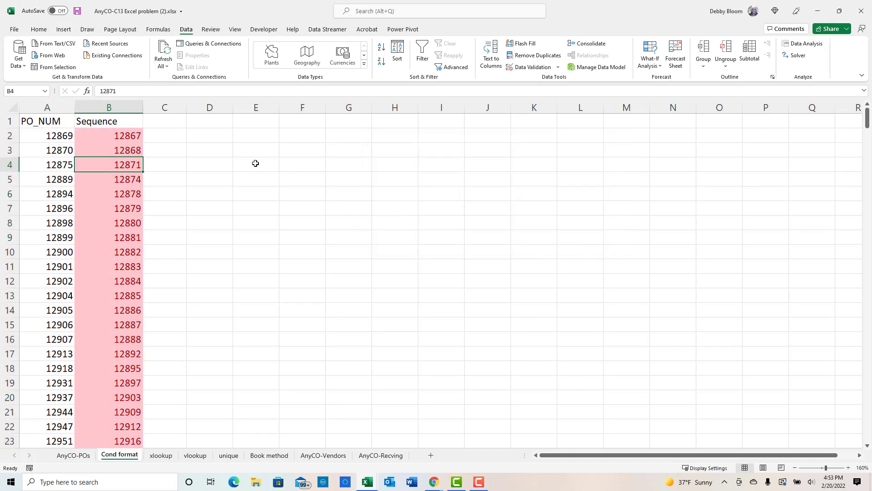
- Review the sorted list on the Cond format sheet to see where the highlighted Sequence values end and the unhighlighted ones begin
scroll(251, 165, "down", 4)
scroll(252, 166, "down", 20)
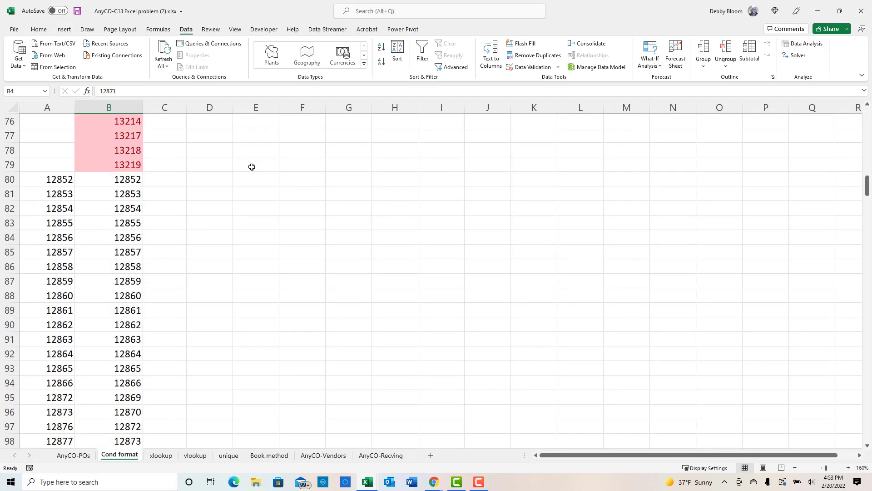
scroll(254, 167, "up", 5)
scroll(253, 166, "up", 19)
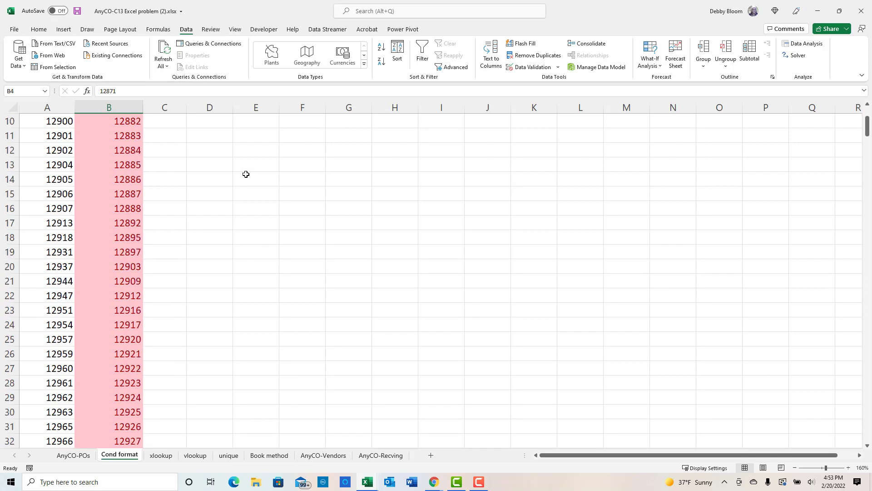
scroll(246, 174, "down", 20)
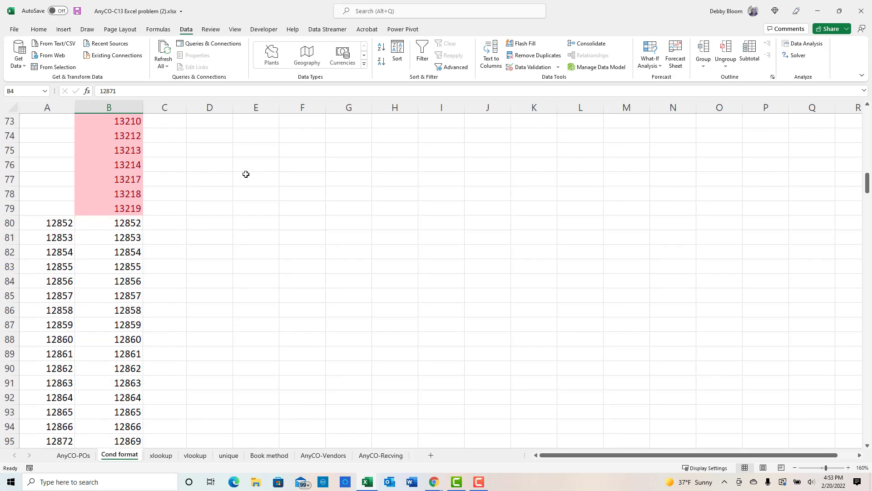
scroll(246, 174, "down", 16)
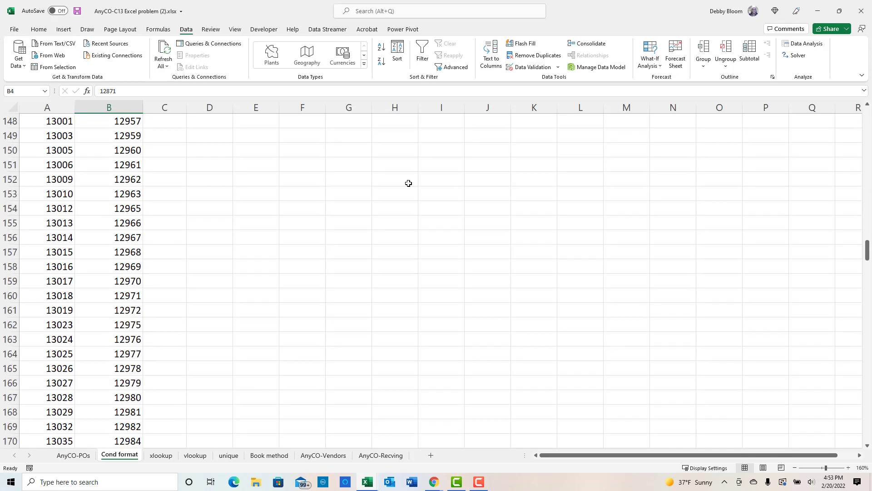
left_click_drag(867, 256, 845, 115)
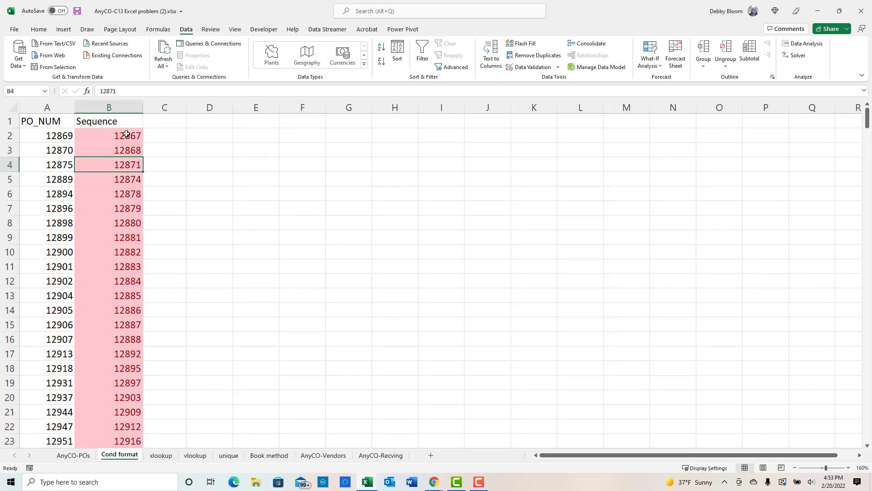
- Select the highlighted Sequence values from B2 downward to check their count, finishing on cell A1
left_click_drag(126, 134, 132, 472)
left_click_drag(132, 481, 155, 203)
scroll(146, 218, "up", 15)
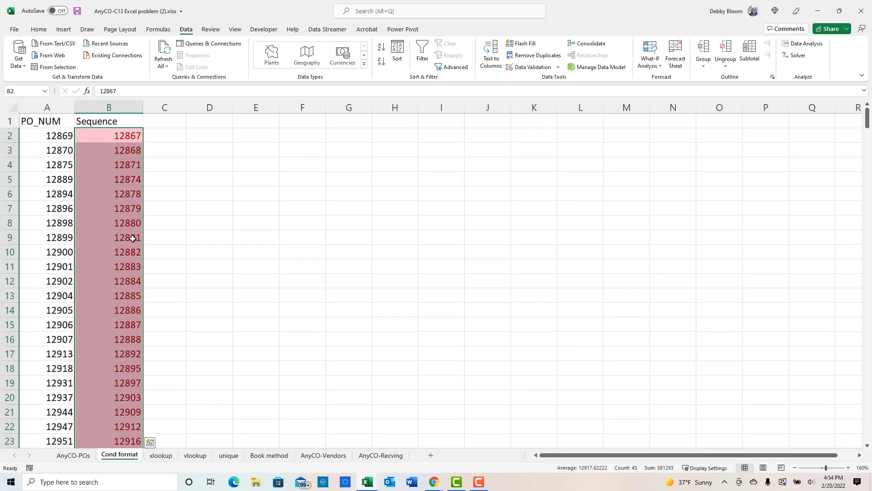
left_click(48, 121)
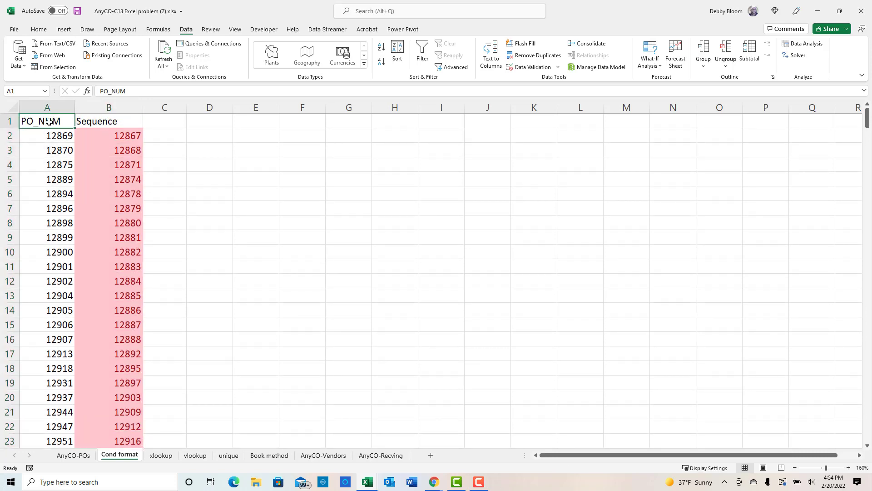
- On the xlookup sheet, insert a blank column between PO_NUM and Sequence
left_click(160, 455)
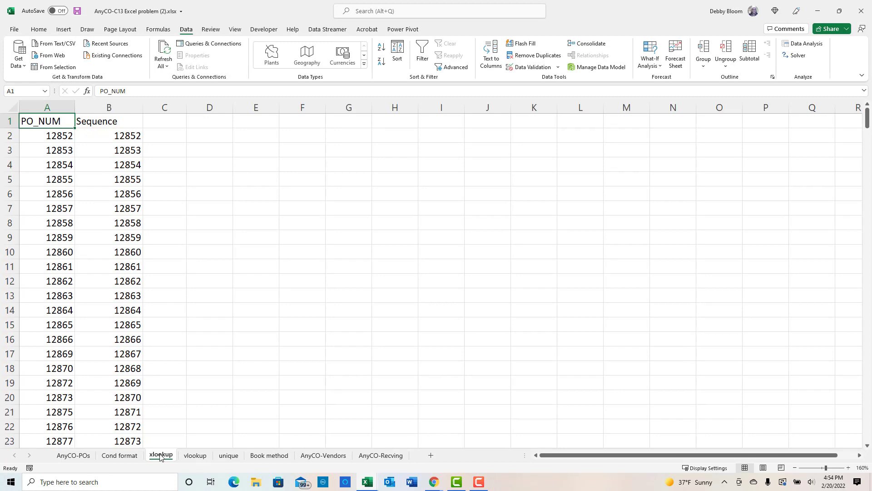
left_click(195, 456)
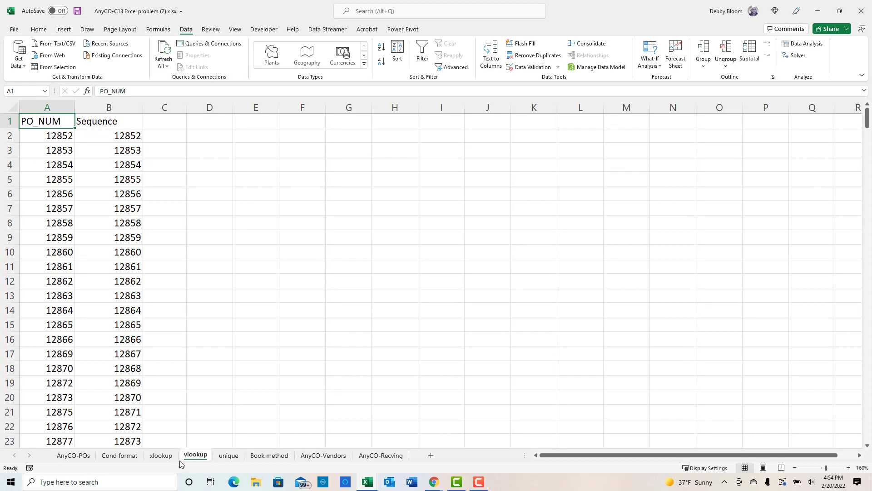
left_click(161, 455)
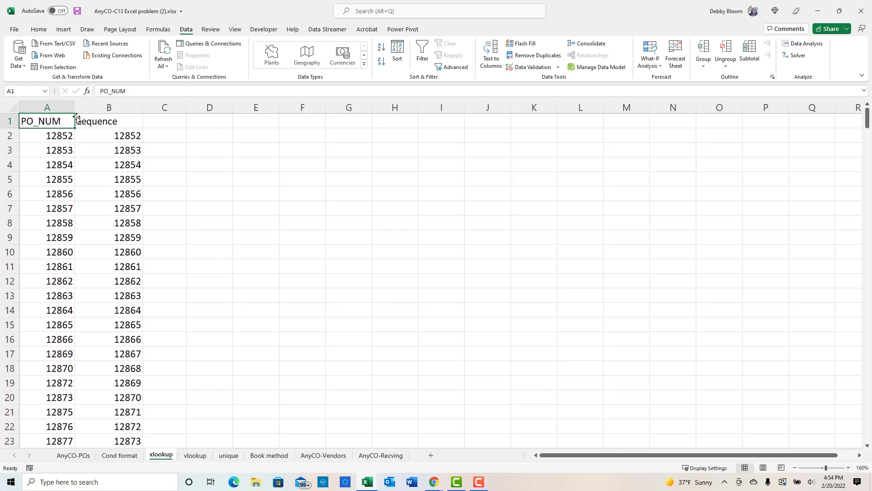
left_click(110, 107)
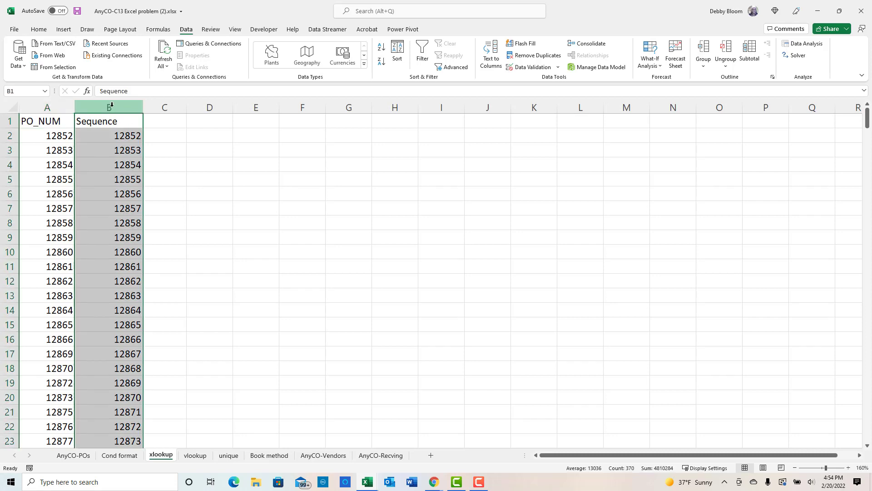
right_click(110, 107)
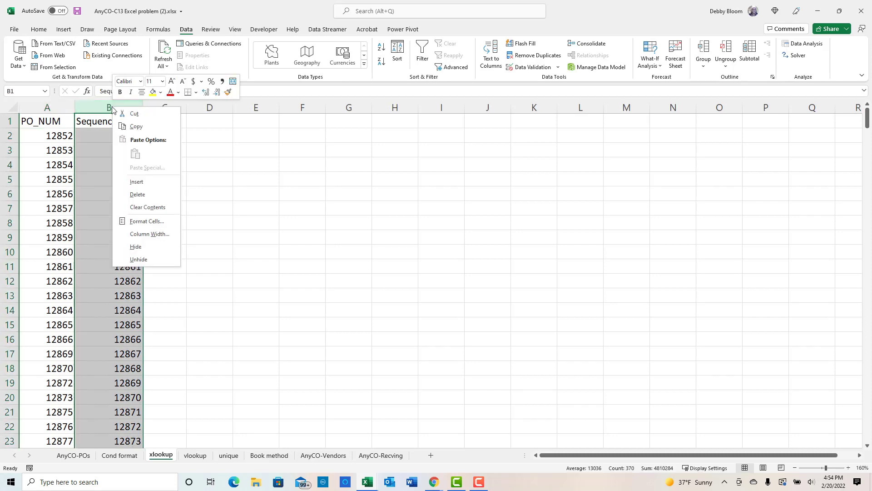
left_click(146, 182)
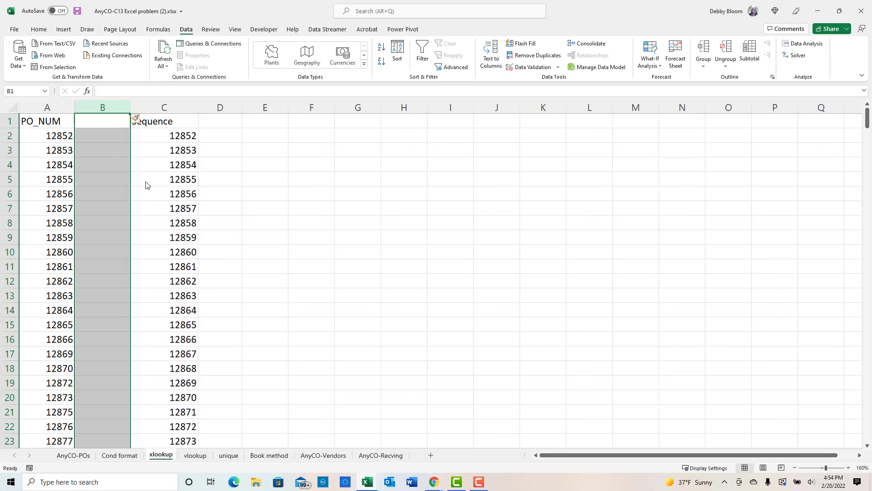
left_click(100, 119)
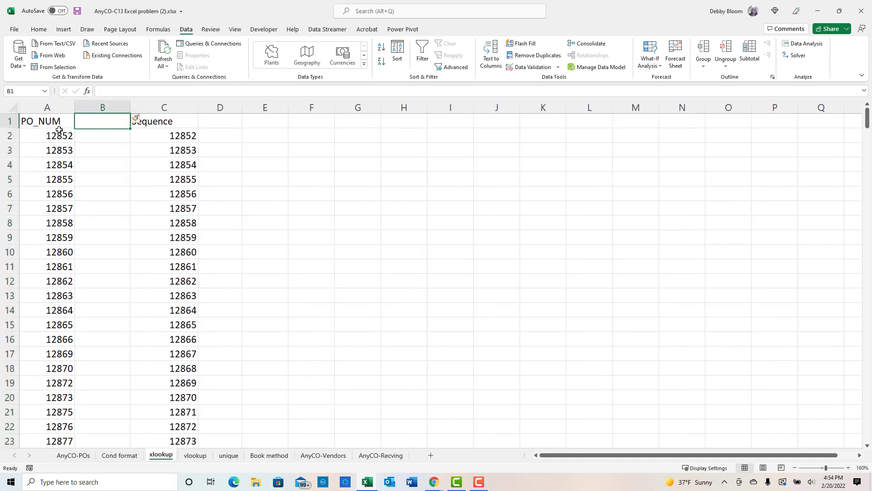
- Copy the whole PO_NUM column A into the blank column B and check the duplicated values against Sequence
left_click(47, 107)
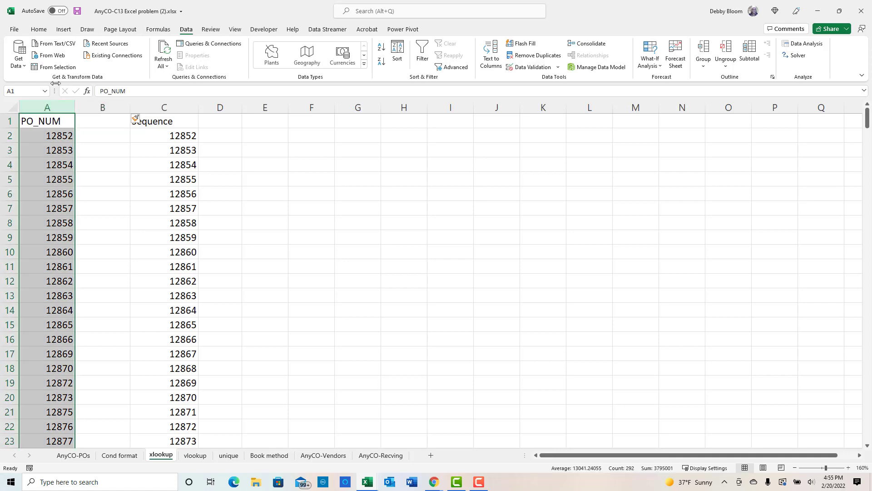
left_click(38, 29)
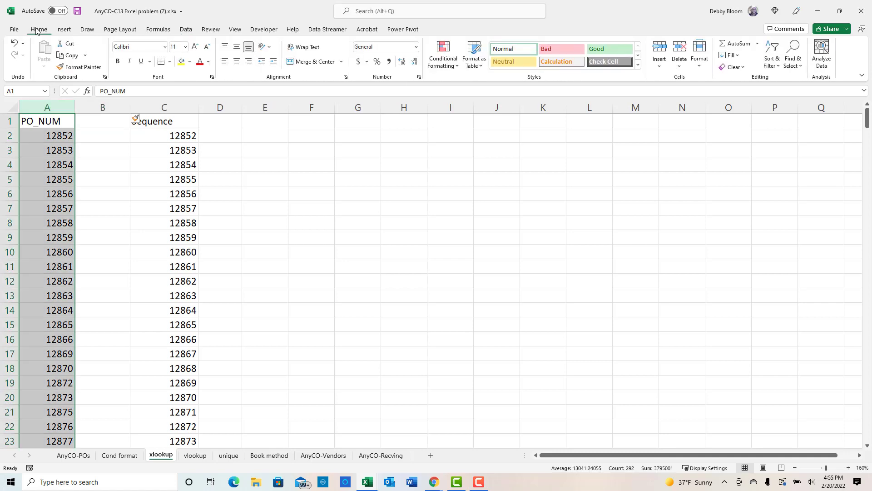
left_click(71, 57)
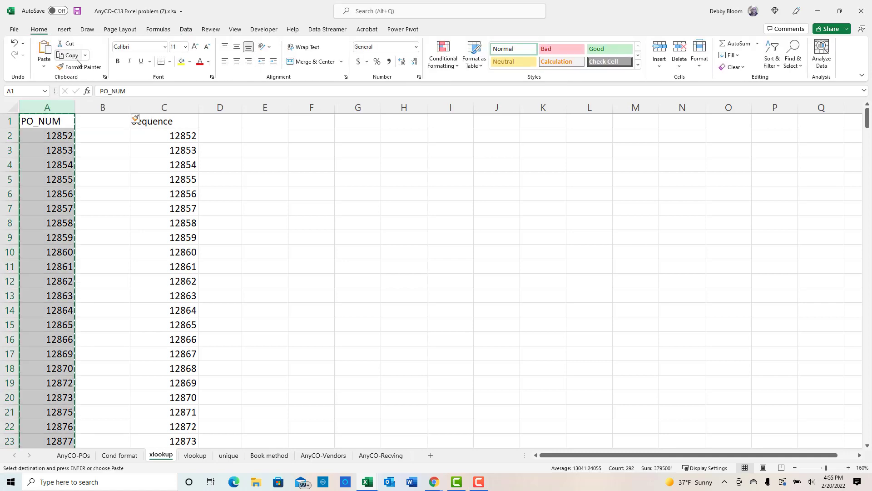
left_click(110, 125)
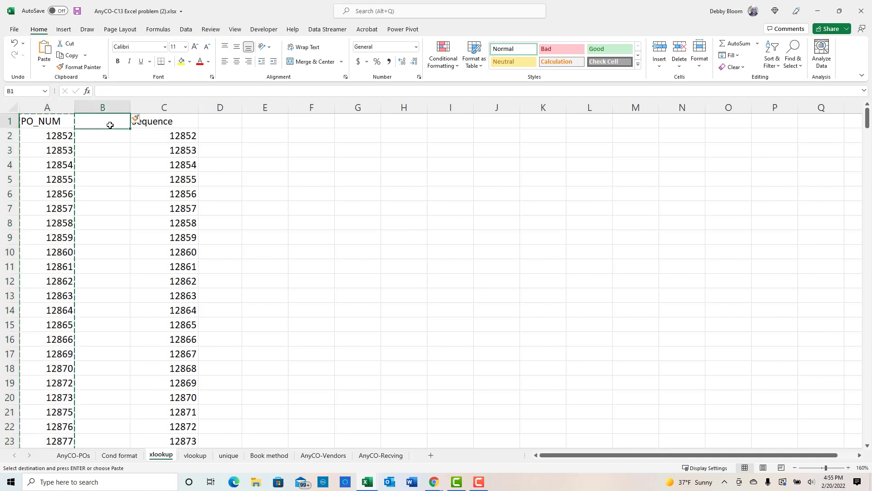
left_click(44, 49)
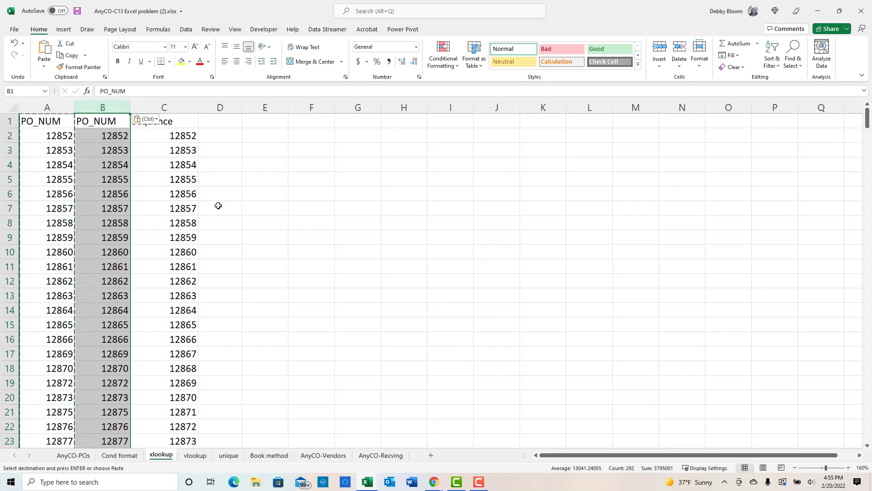
scroll(165, 302, "down", 11)
scroll(164, 302, "down", 20)
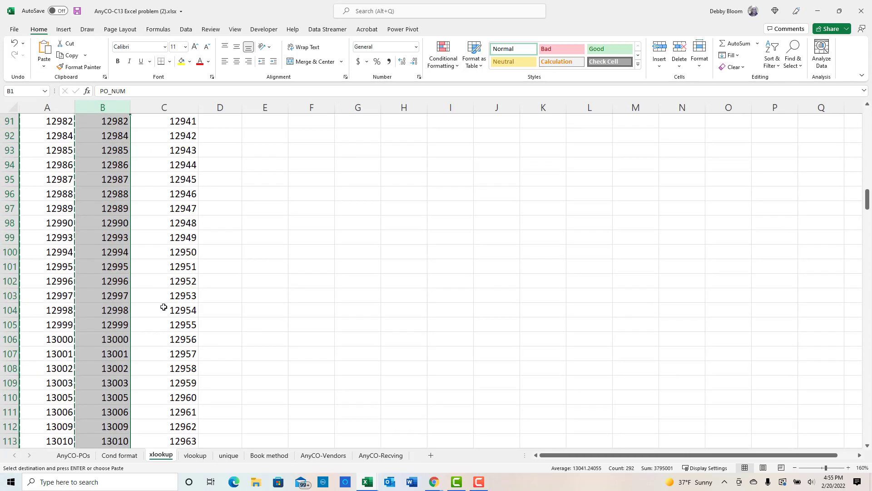
scroll(196, 302, "down", 1)
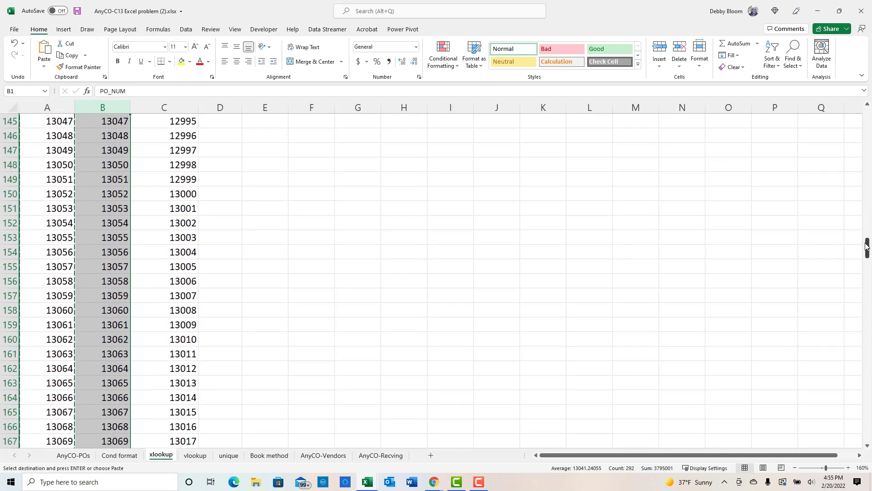
left_click_drag(867, 250, 820, 106)
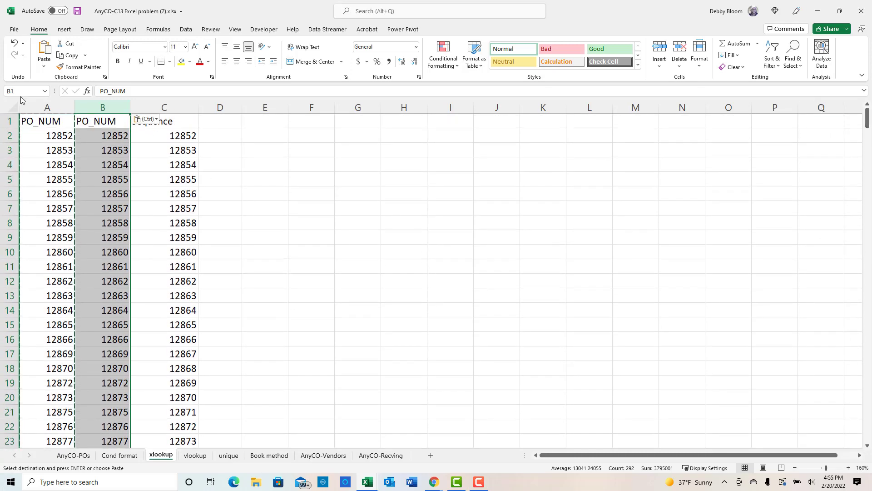
left_click(39, 122)
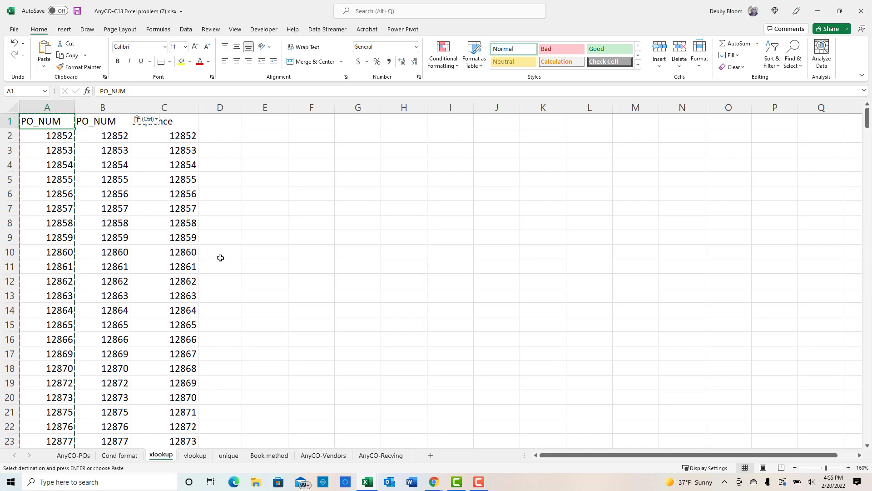
key("Escape")
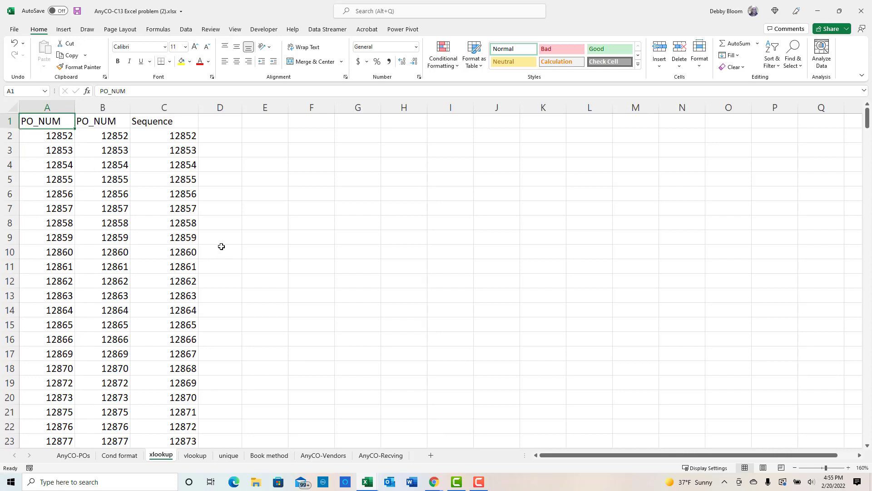
- Widen column D and enter the header Found? in D1
left_click_drag(224, 123, 261, 112)
left_click(220, 116)
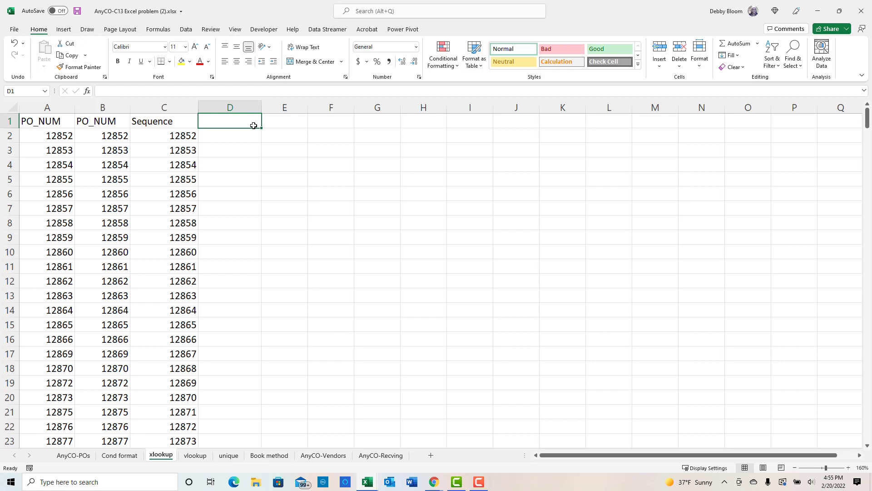
type("Found")
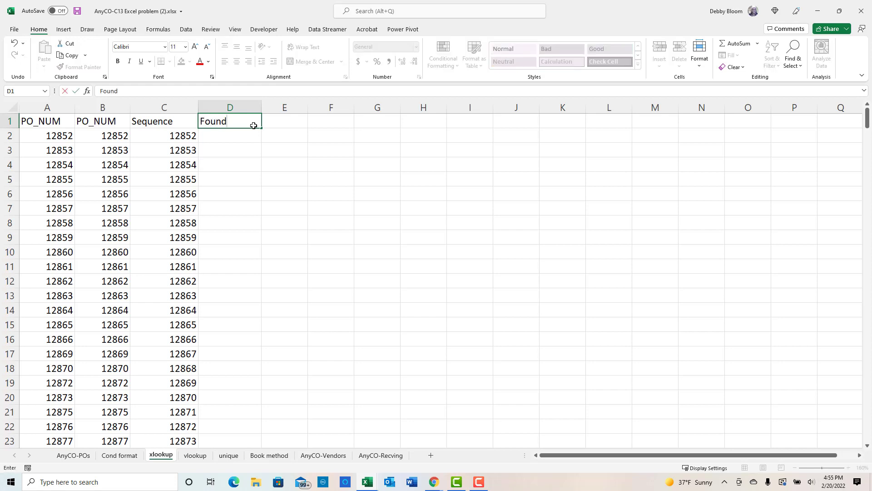
type("?")
key("Return")
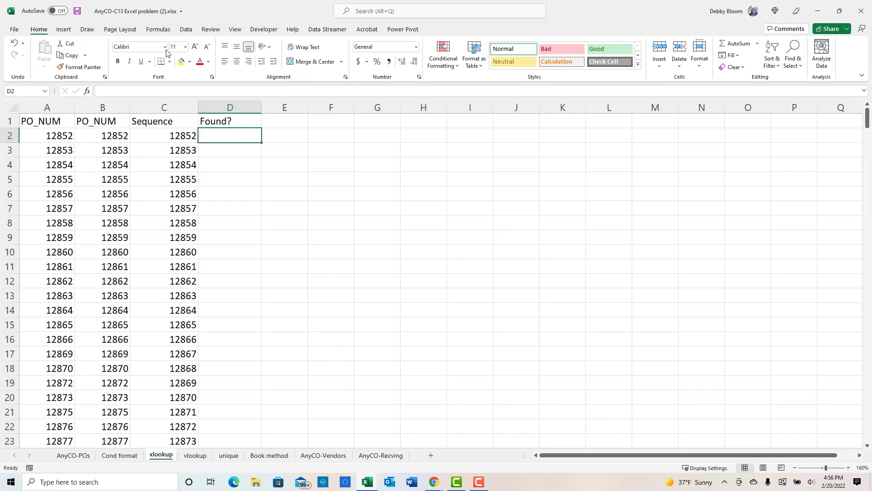
- Insert the XLOOKUP function in D2 with the Sequence cell C2 as the lookup value
left_click(157, 30)
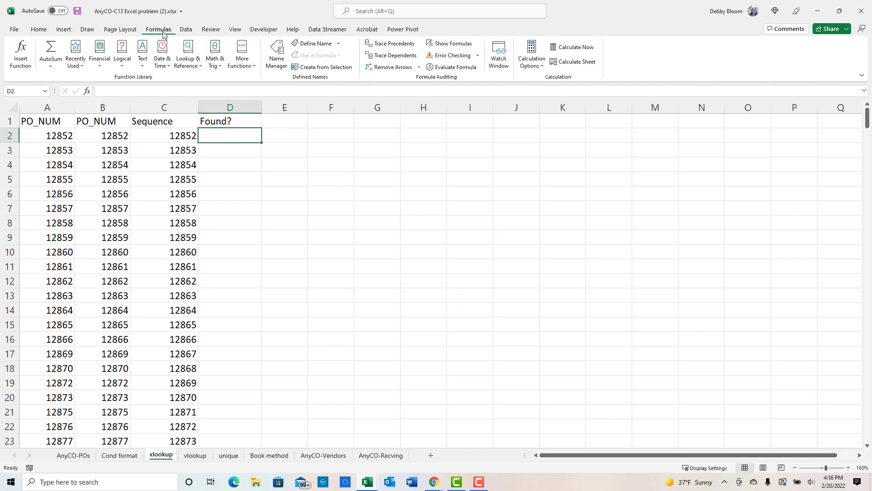
left_click(198, 61)
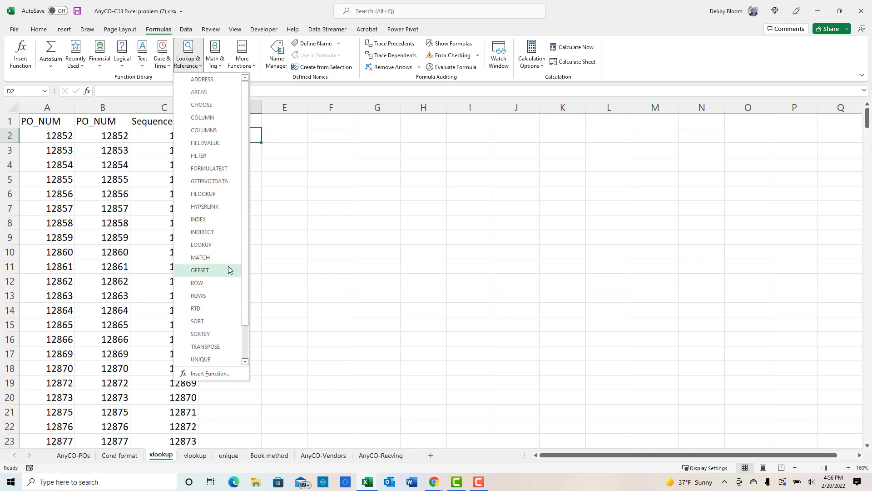
scroll(245, 253, "down", 1)
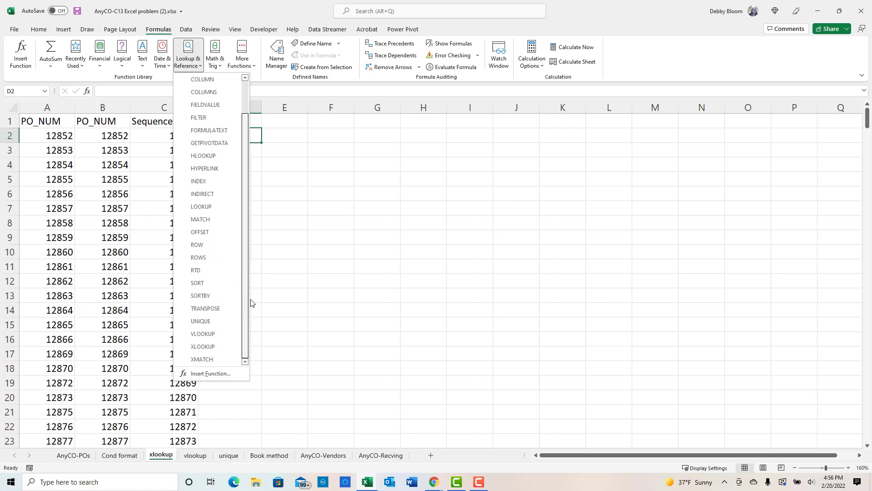
left_click(217, 347)
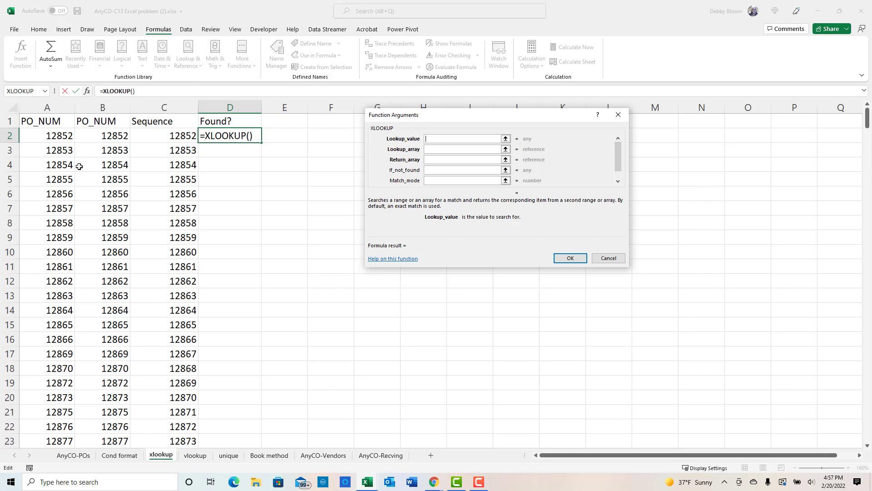
left_click(178, 141)
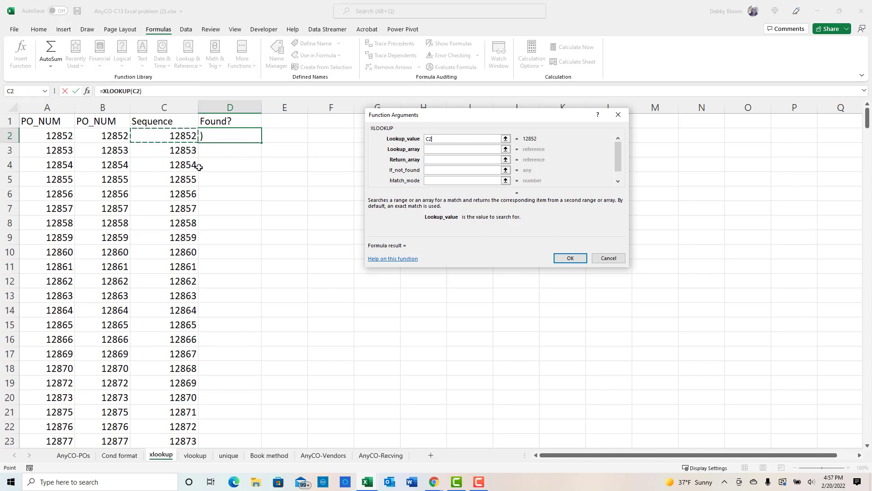
- Set the XLOOKUP lookup array to the PO numbers in column A as the absolute range $A$2:$A$292
left_click(436, 149)
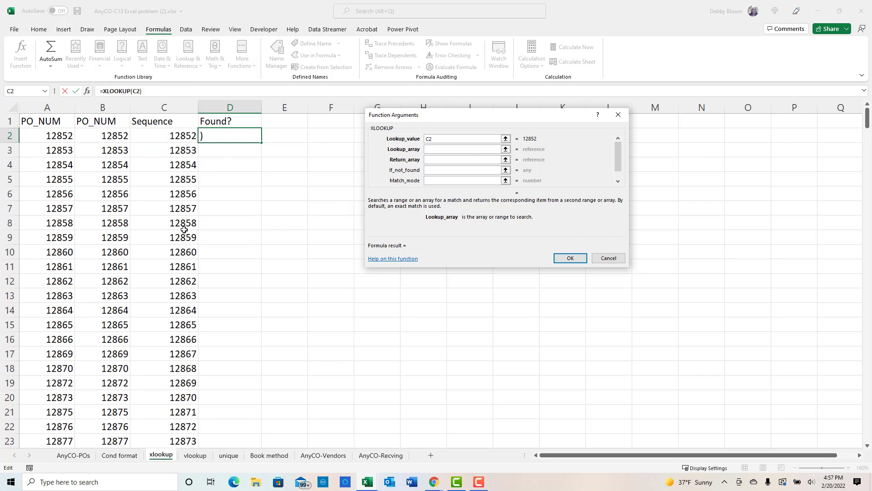
left_click(52, 137)
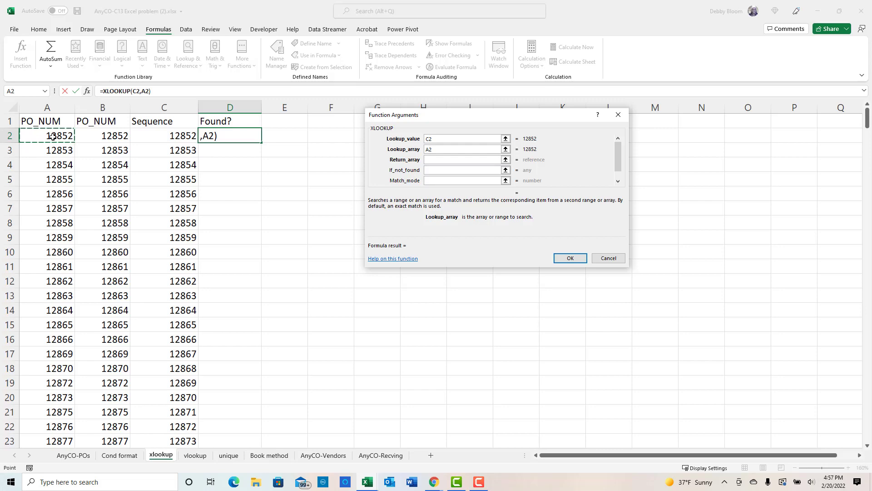
key("ctrl+shift+Down")
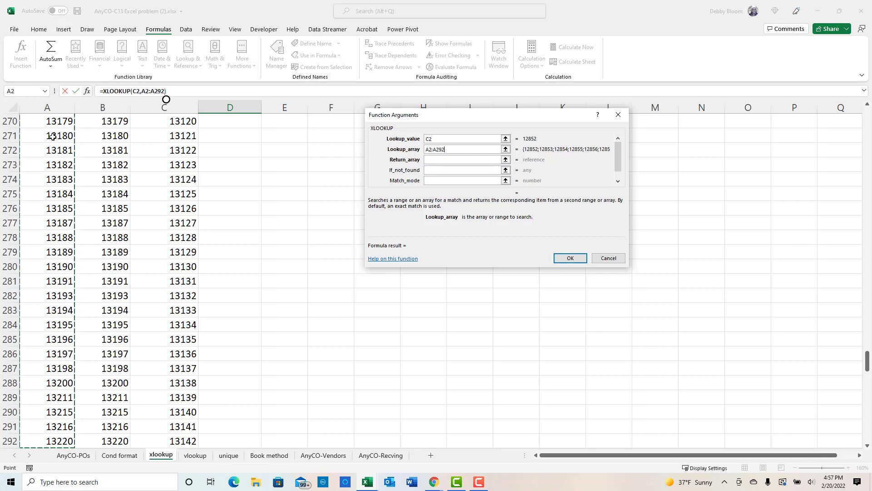
key("F4")
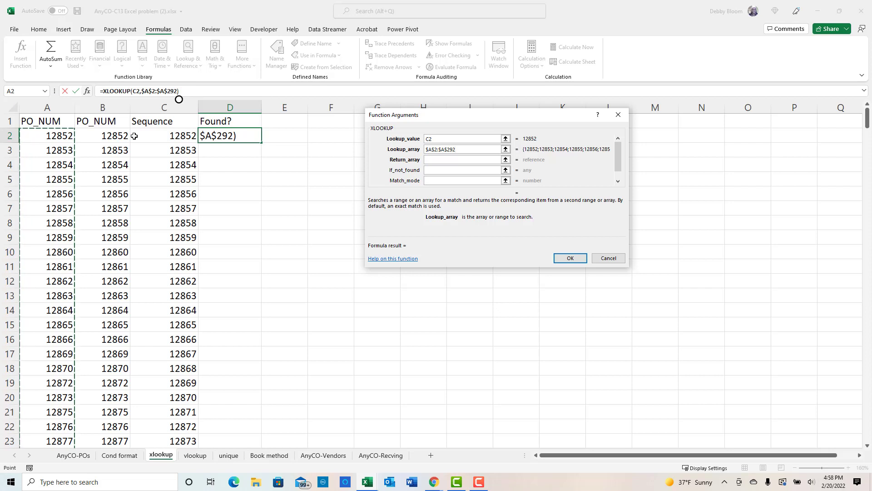
- Set the XLOOKUP return array to the duplicated PO numbers in column B as the absolute range $B$2:$B$292
left_click(433, 159)
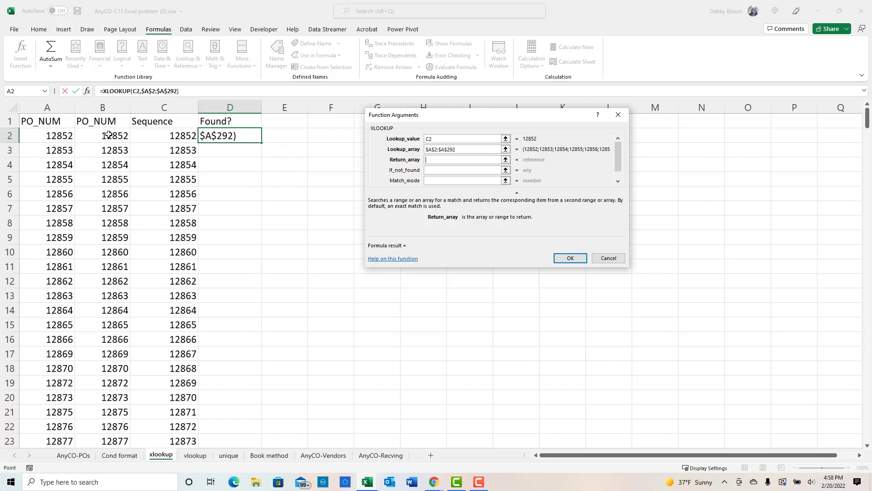
left_click(109, 135)
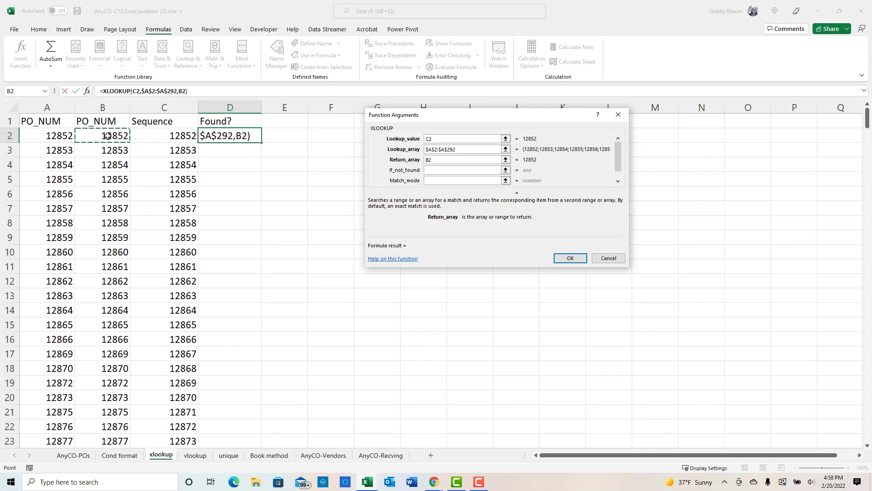
key("ctrl+shift+Down")
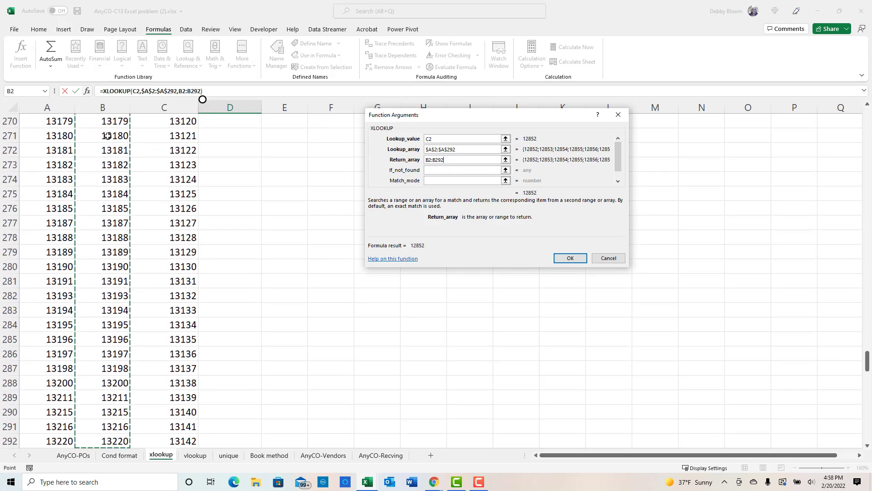
key("F4")
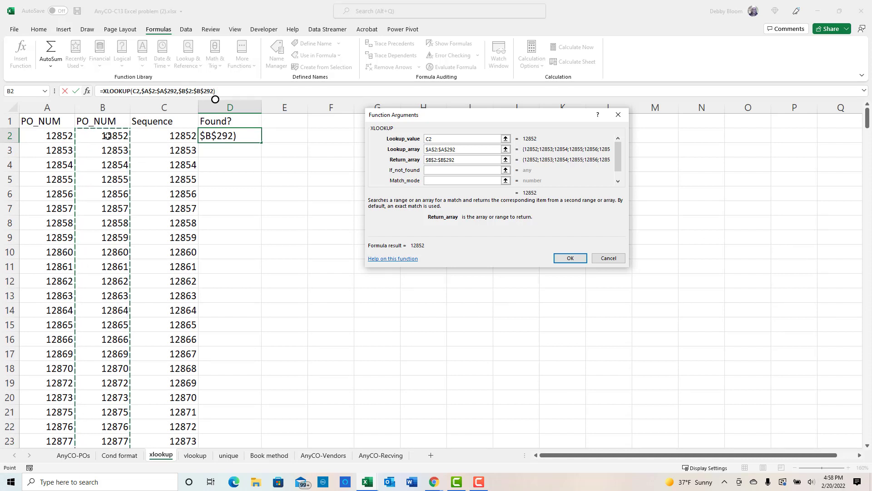
- Make the XLOOKUP return "Not found" for missing matches, leave match and search modes blank, and complete the formula
left_click(442, 172)
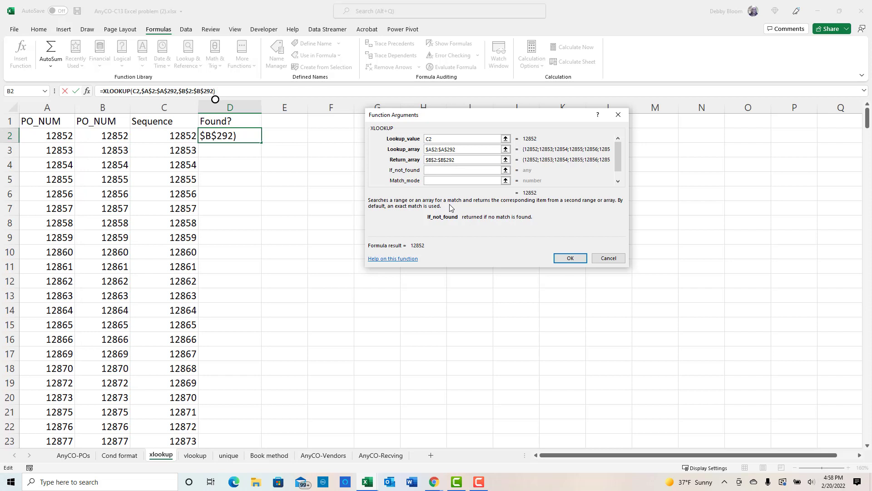
type("\"Not fo")
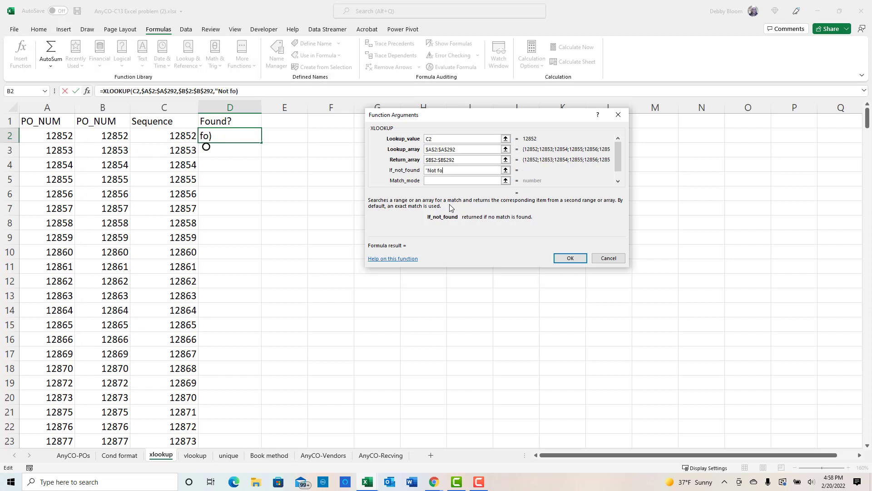
type("und\"")
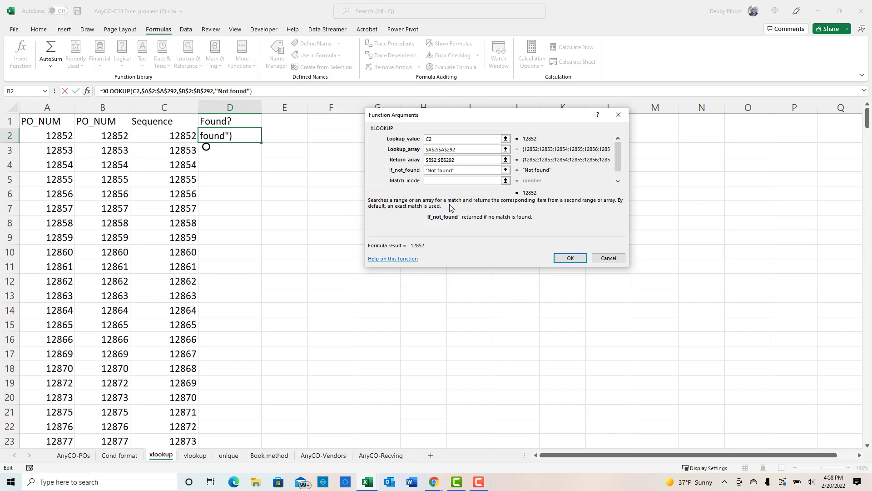
left_click_drag(618, 166, 623, 178)
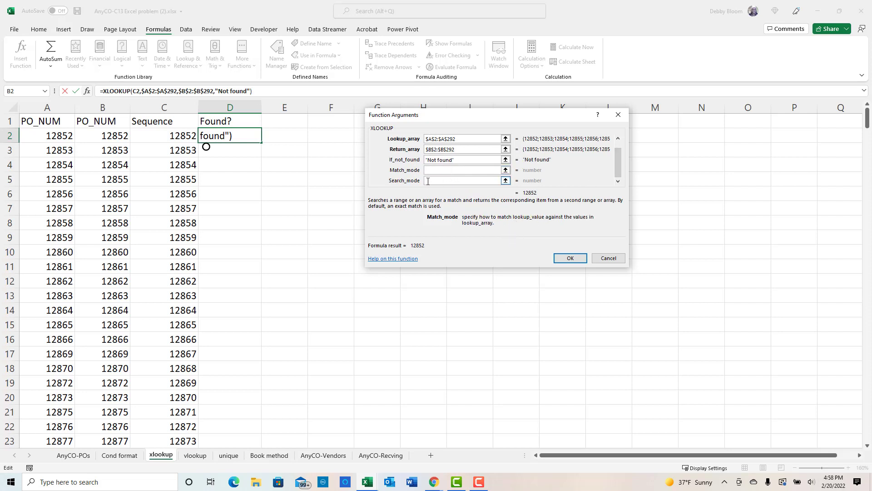
left_click(428, 180)
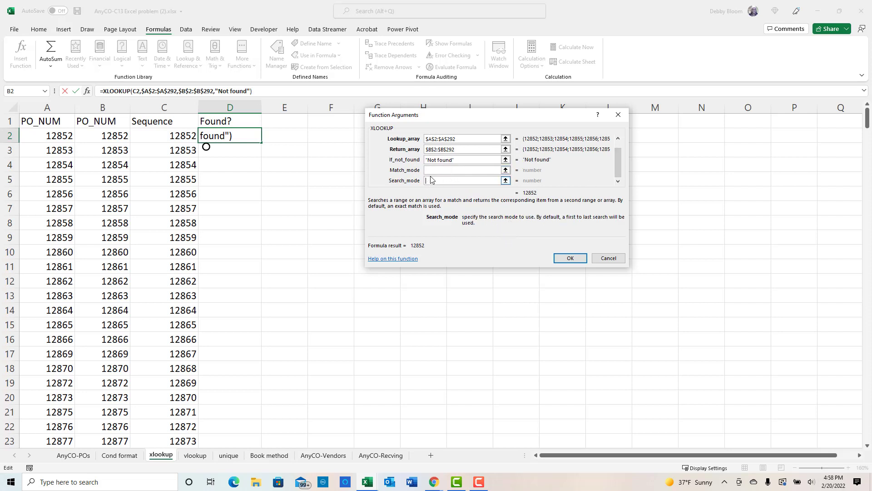
left_click(569, 258)
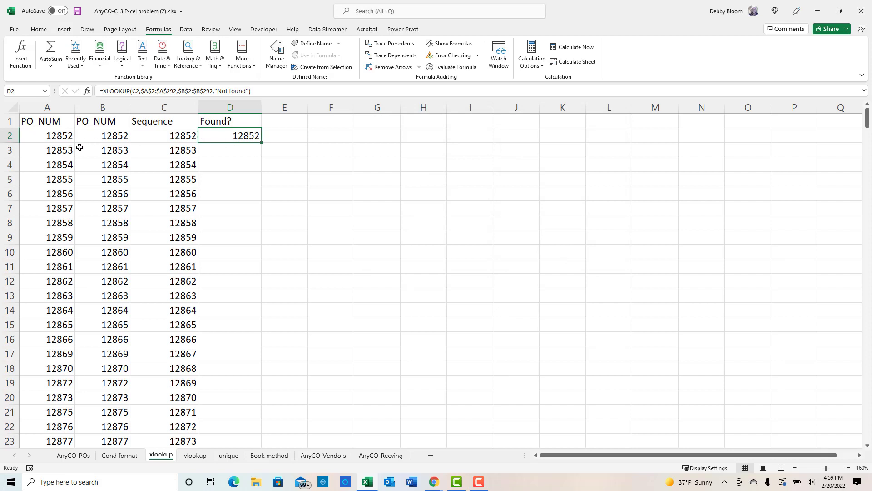
- Fill the XLOOKUP formula from D2 down the whole Found? column
double_click(263, 144)
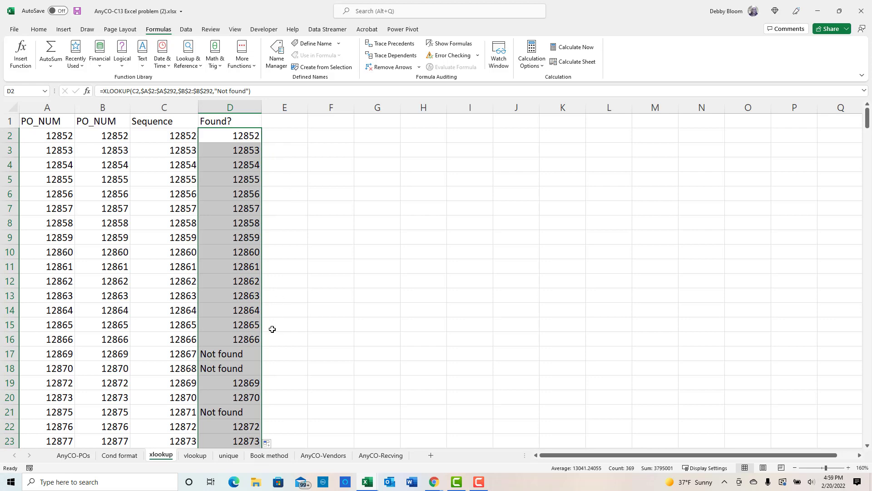
scroll(273, 327, "down", 3)
scroll(273, 328, "up", 3)
- Add filters to the xlookup sheet's headers and filter the Found? column to show only Not found
left_click(215, 152)
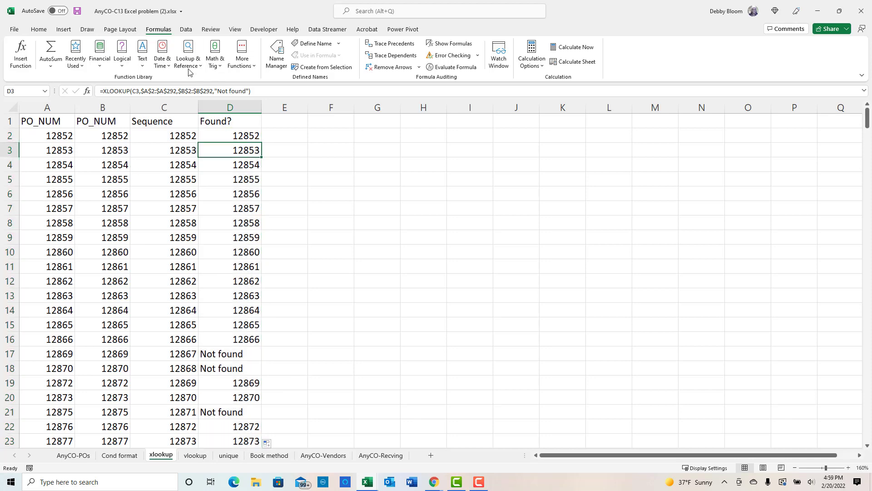
left_click(190, 30)
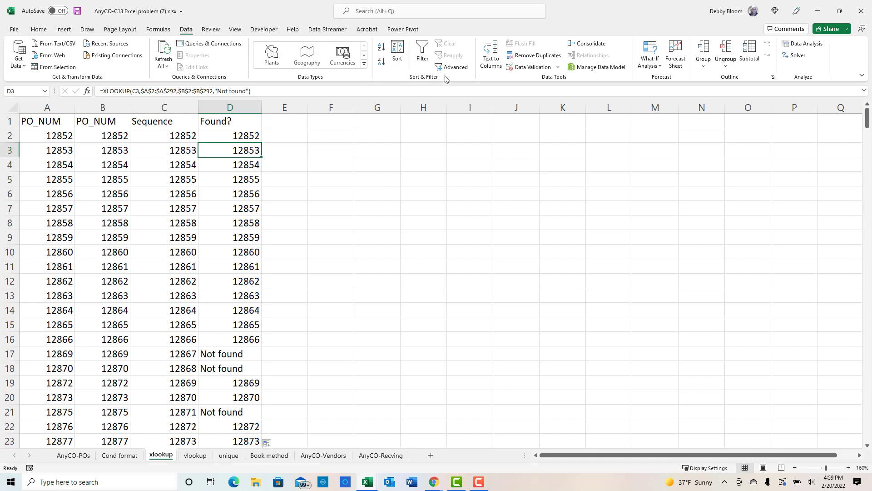
left_click(422, 50)
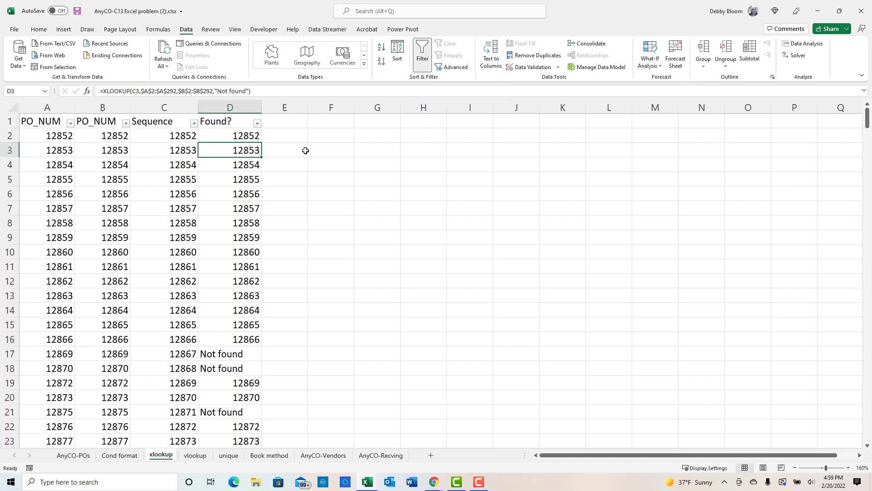
left_click(257, 124)
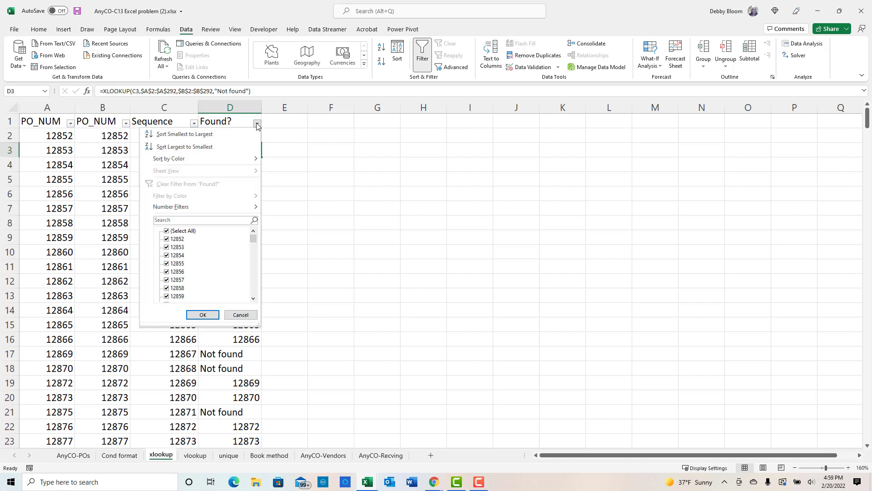
left_click(166, 231)
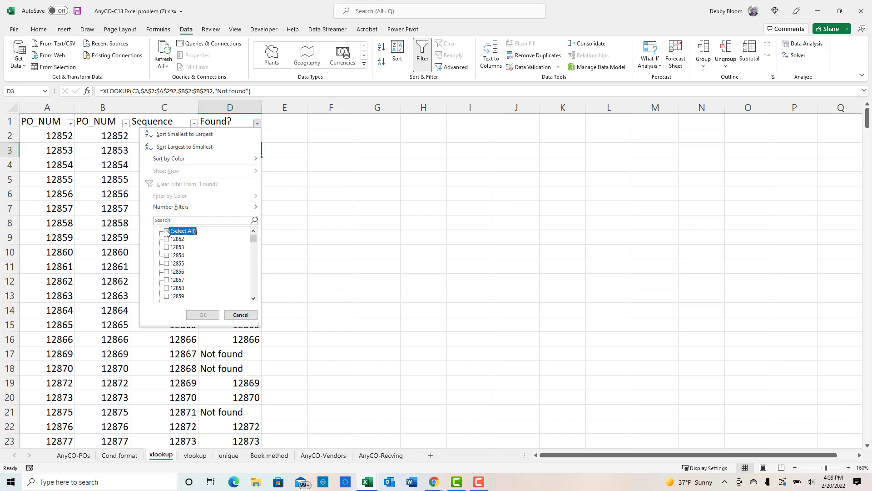
left_click_drag(254, 239, 254, 303)
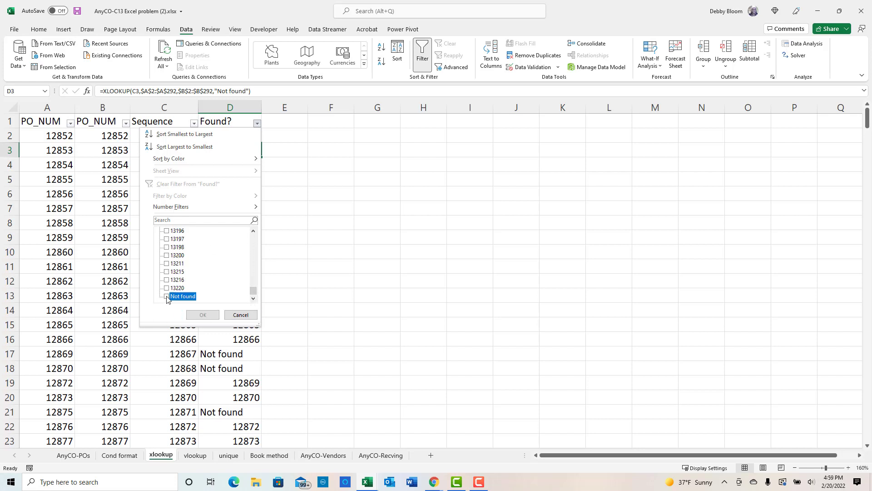
left_click(167, 296)
left_click(201, 316)
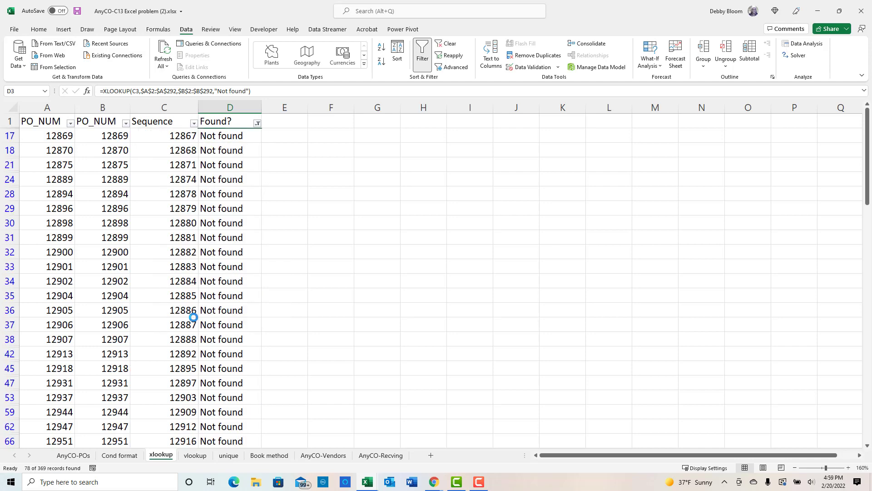
- Review the filtered rows, examining the missing PO numbers in the Sequence and Found? columns against PO_NUM
scroll(271, 276, "down", 17)
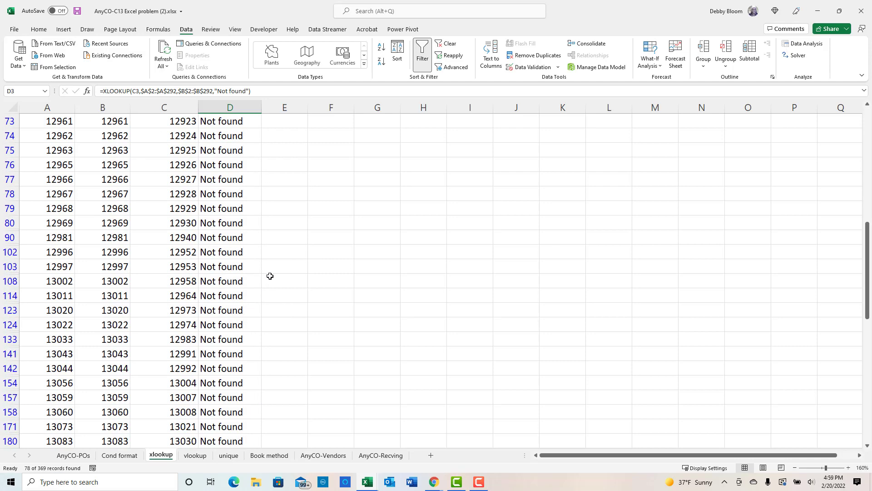
scroll(270, 276, "up", 17)
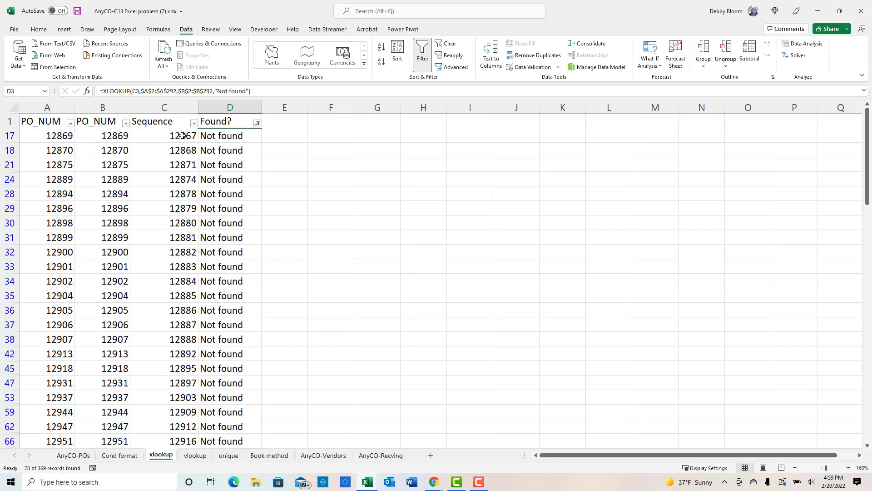
left_click_drag(182, 135, 222, 391)
scroll(156, 325, "up", 20)
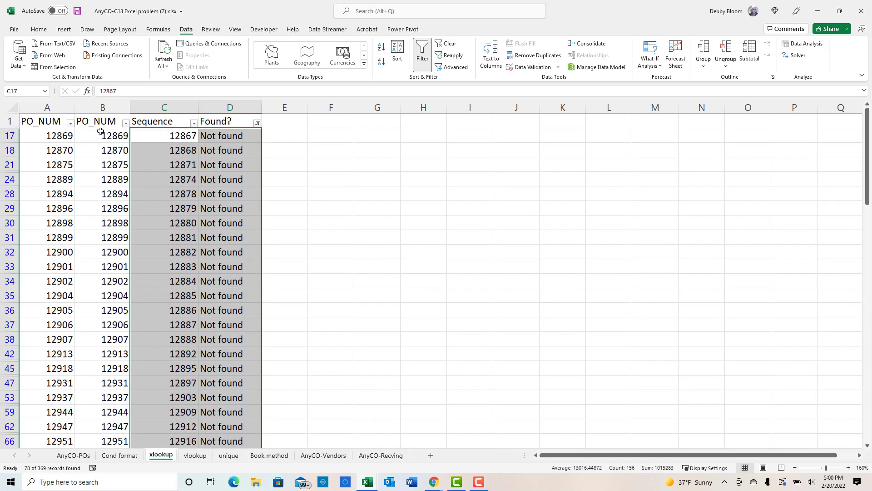
left_click(54, 136)
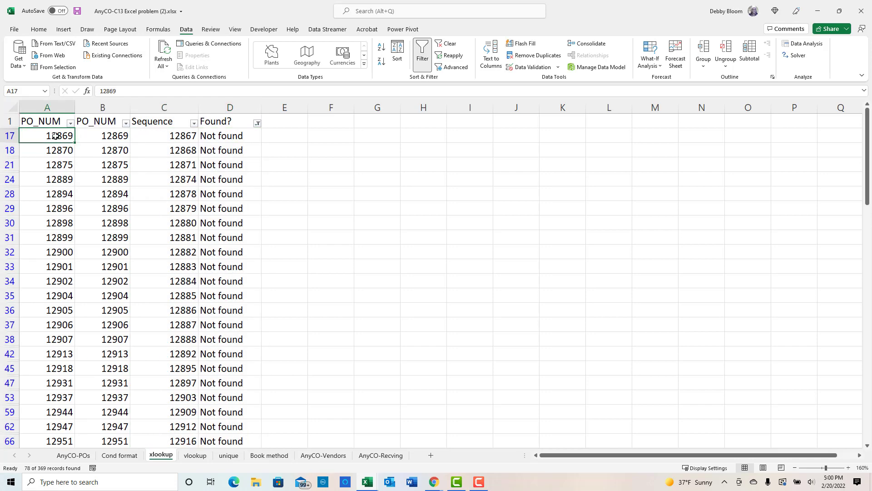
- On the vlookup sheet, widen column C and enter the header Found? in C1
left_click(193, 458)
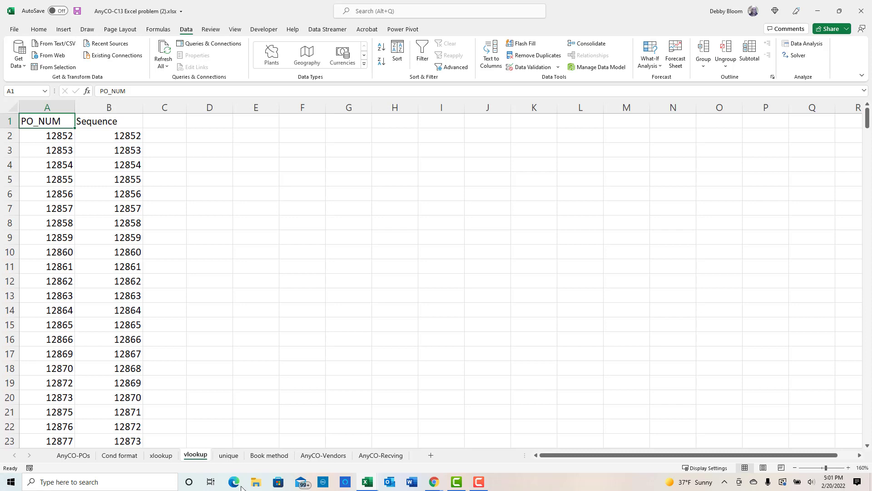
left_click(172, 123)
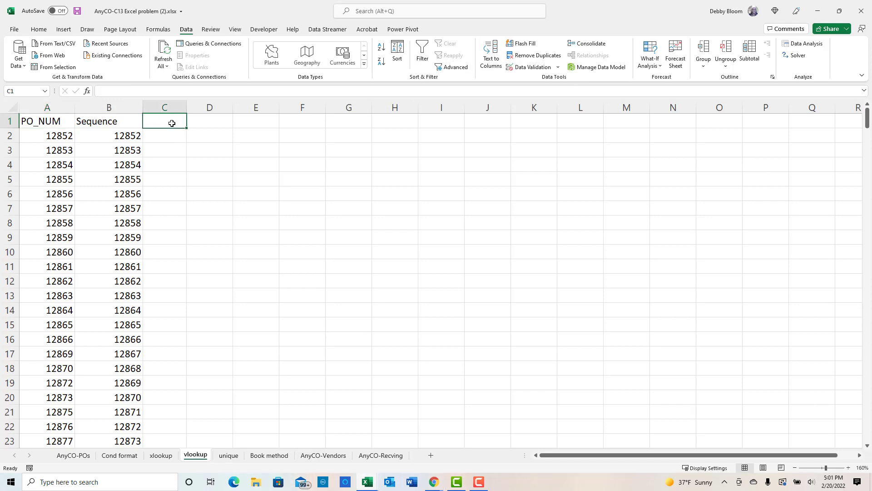
left_click_drag(187, 106, 211, 106)
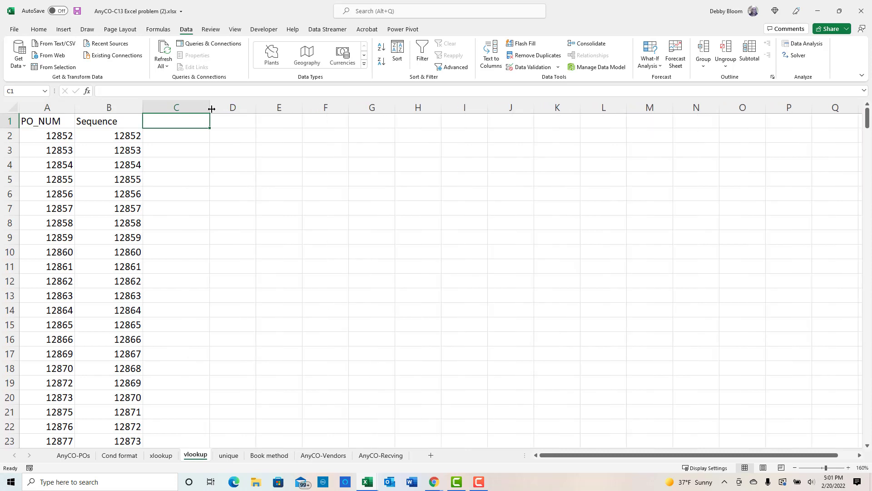
type("Found?")
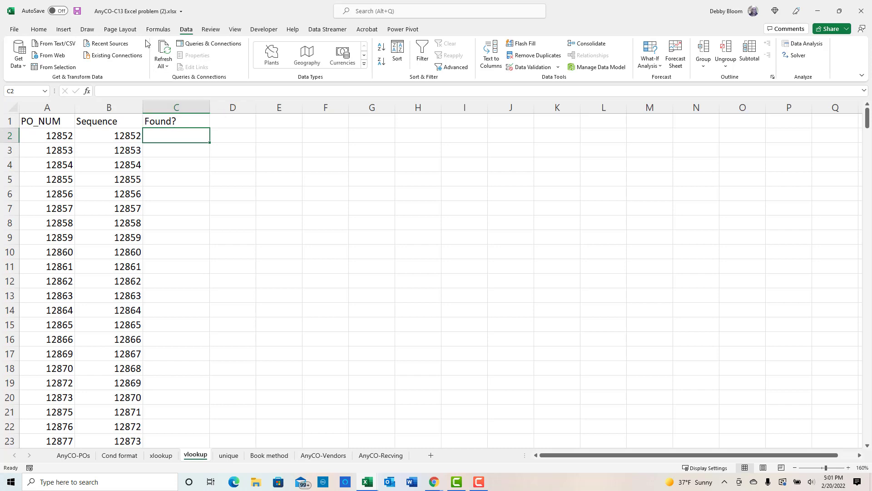
- Start a VLOOKUP in C2 with lookup value B2 and the absolute table array $A$2:$A$292
left_click(157, 30)
left_click(188, 56)
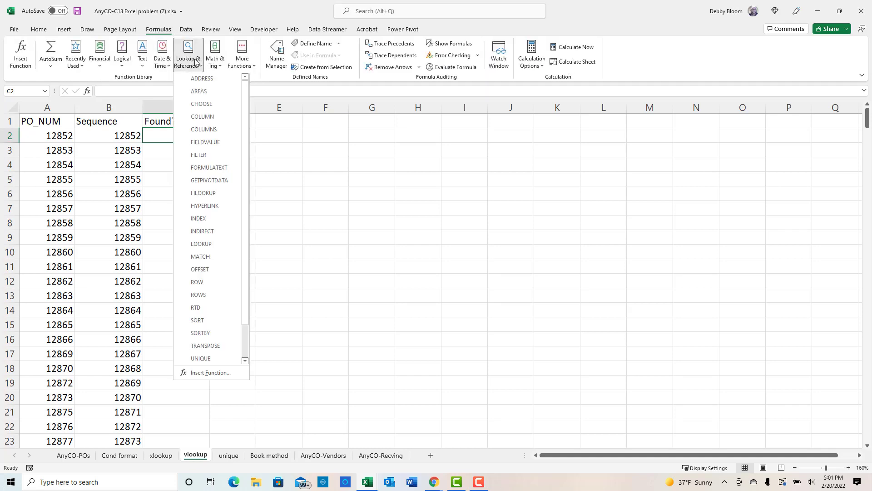
scroll(247, 104, "down", 3)
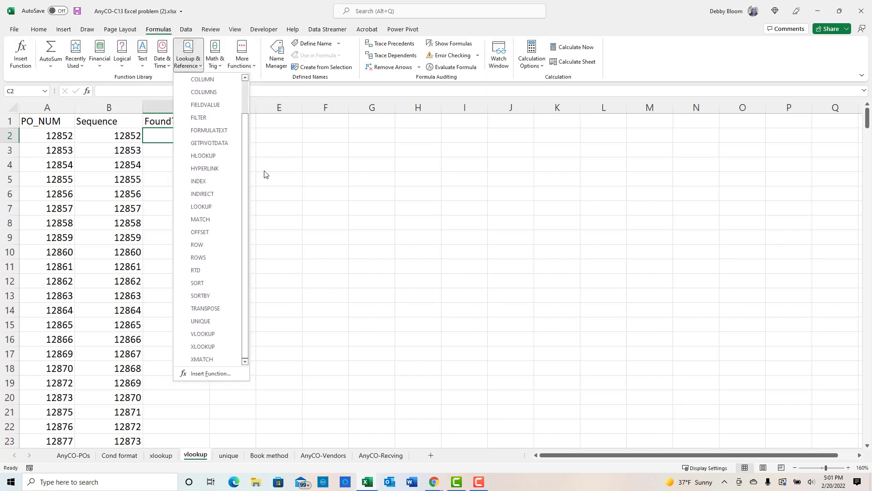
left_click(214, 335)
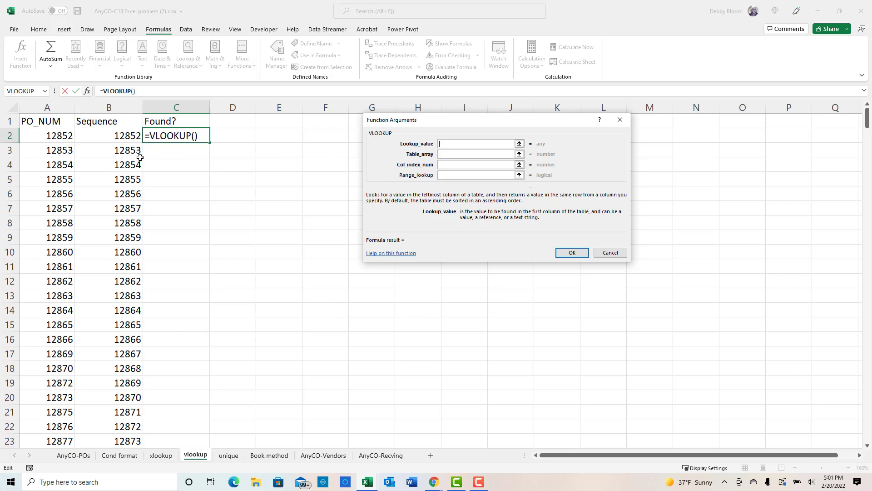
left_click(115, 135)
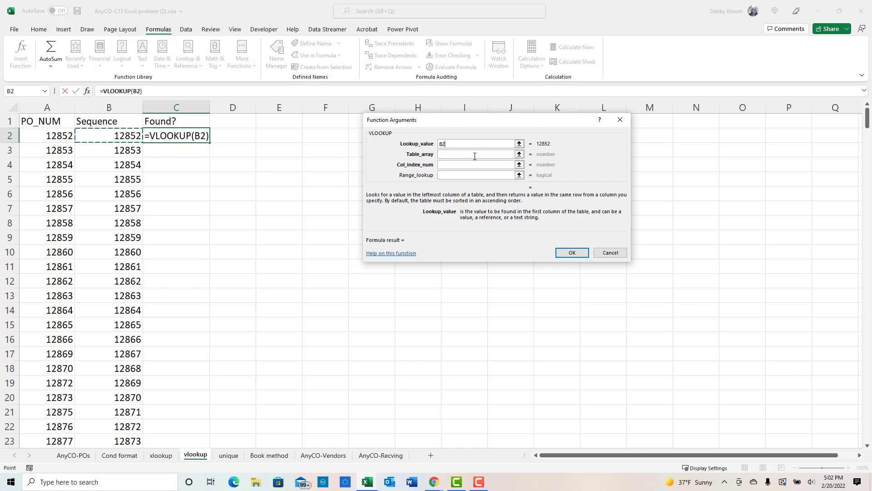
left_click(474, 154)
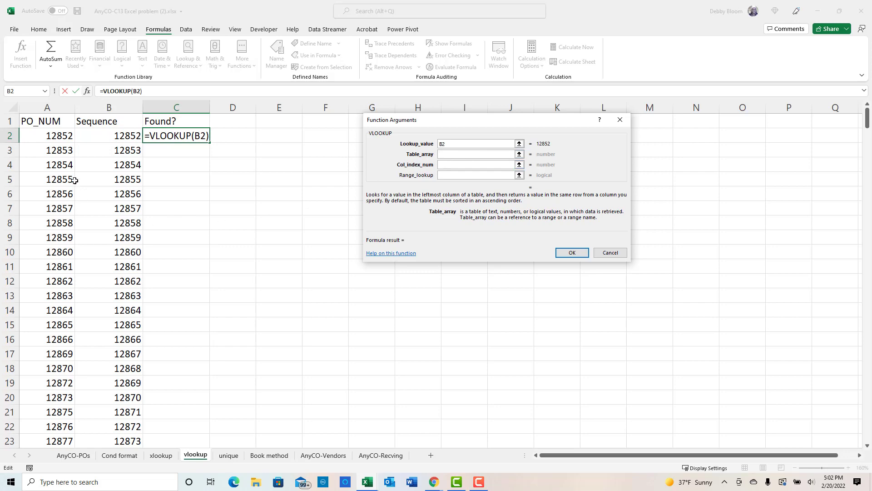
left_click_drag(51, 139, 60, 281)
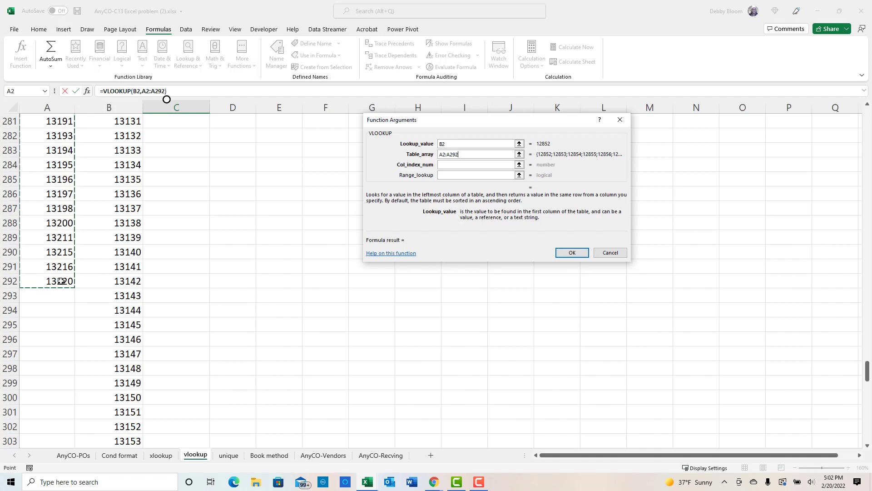
key("F4")
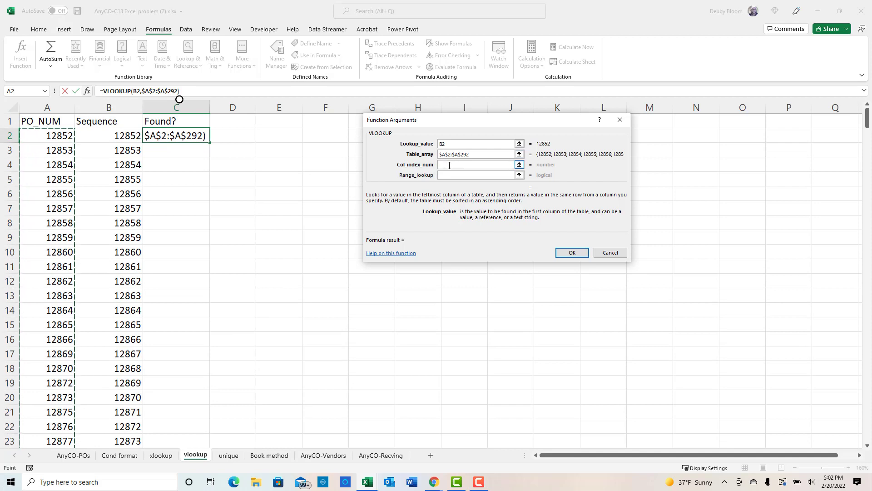
- Complete the VLOOKUP in C2 with column index 1 and range lookup FALSE for an exact match
left_click(450, 165)
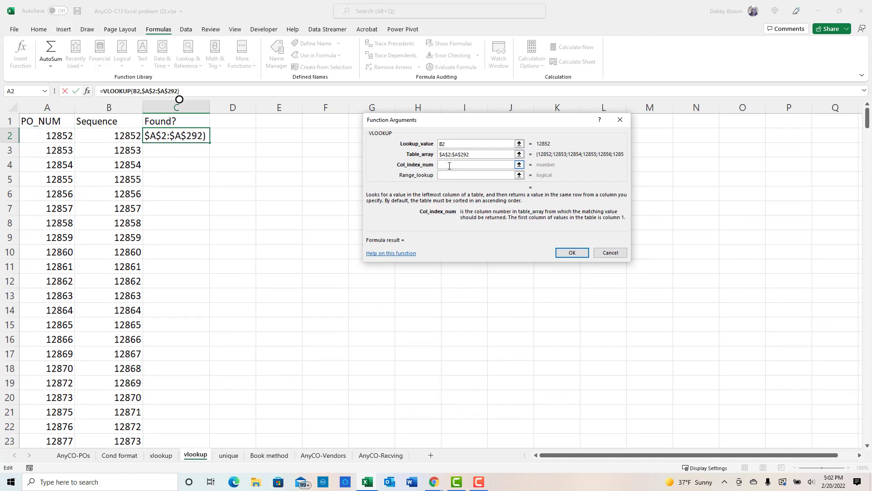
type("1")
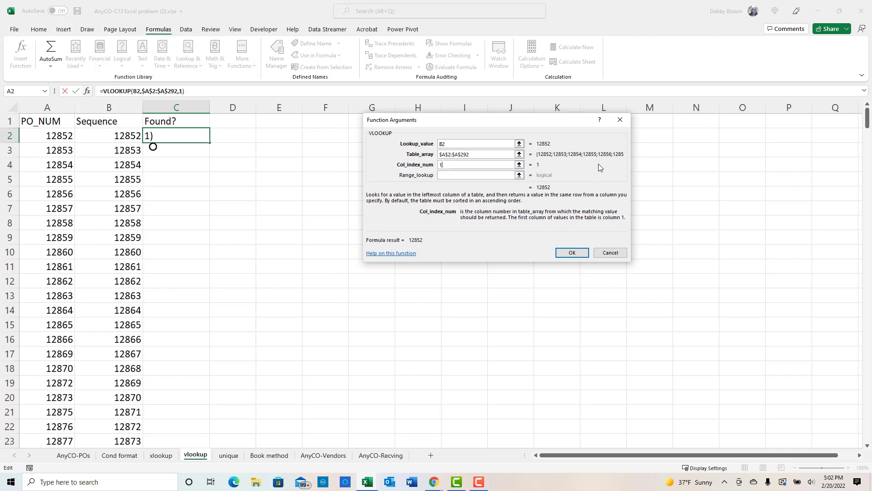
left_click(513, 175)
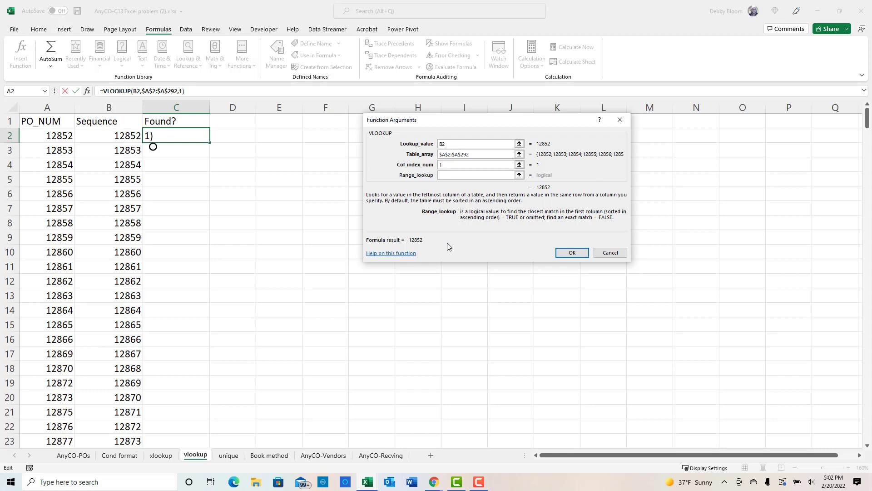
type("false")
left_click(579, 253)
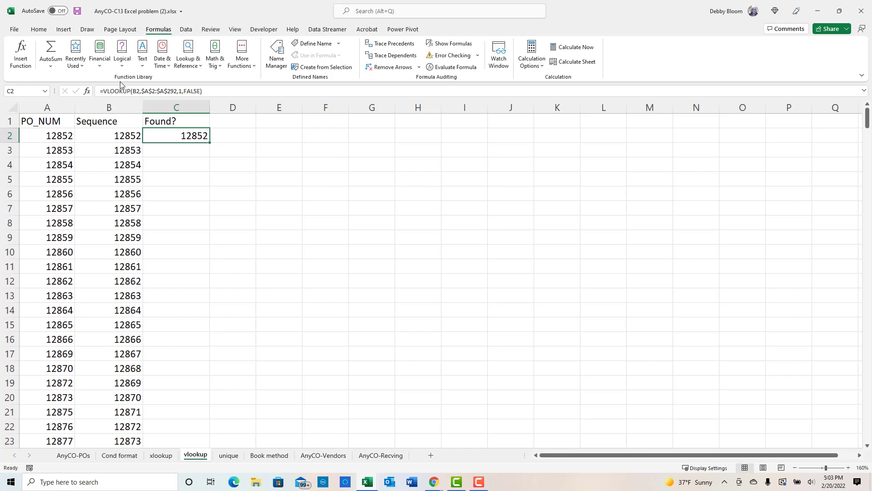
- Wrap the VLOOKUP in C2 in IFERROR so that it returns "Not found" on an error
double_click(183, 136)
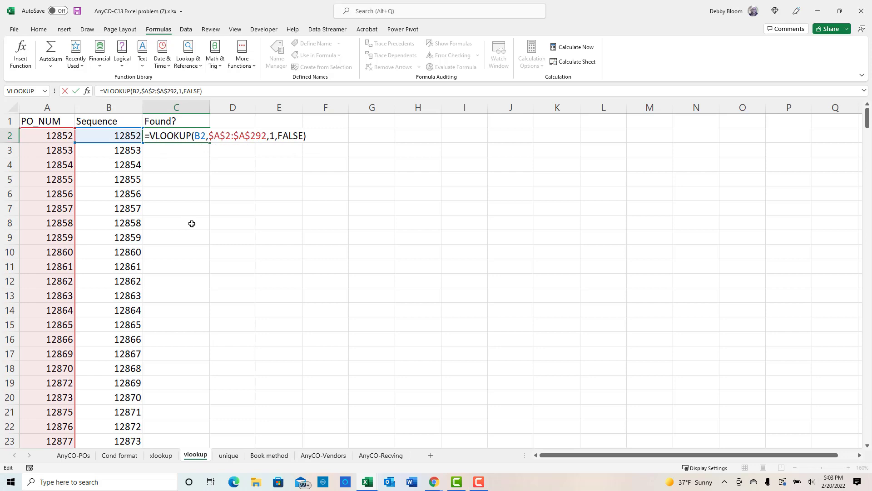
type("if")
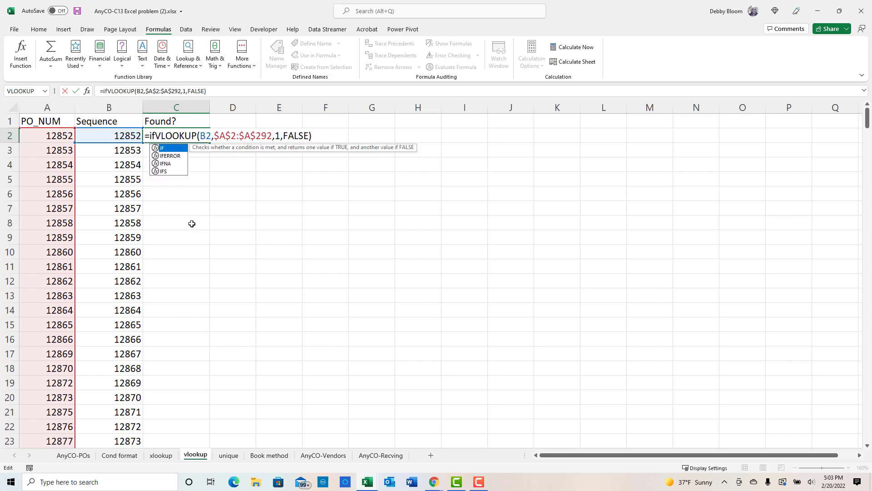
type("error")
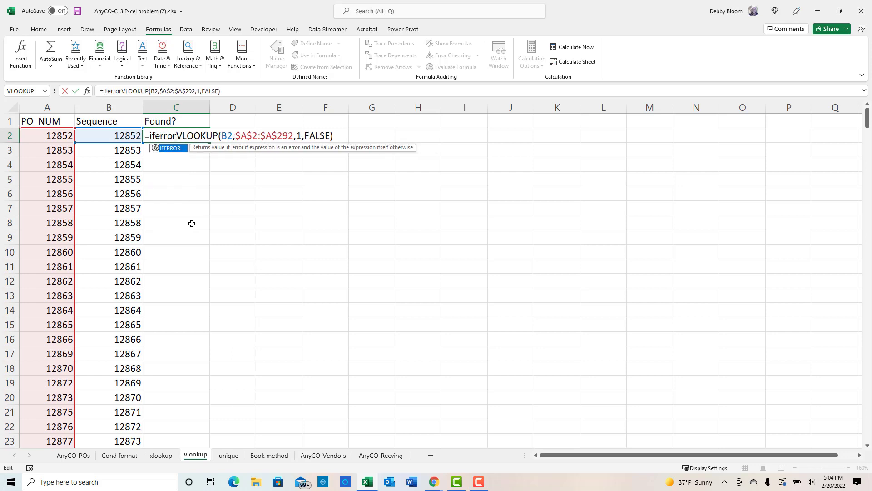
type("(")
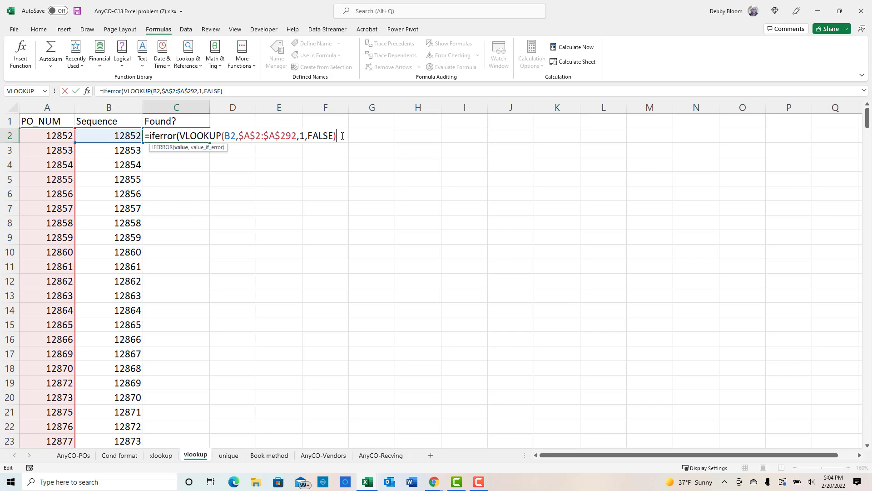
type(",")
type("\"N")
key("BackSpace")
type("Not found")
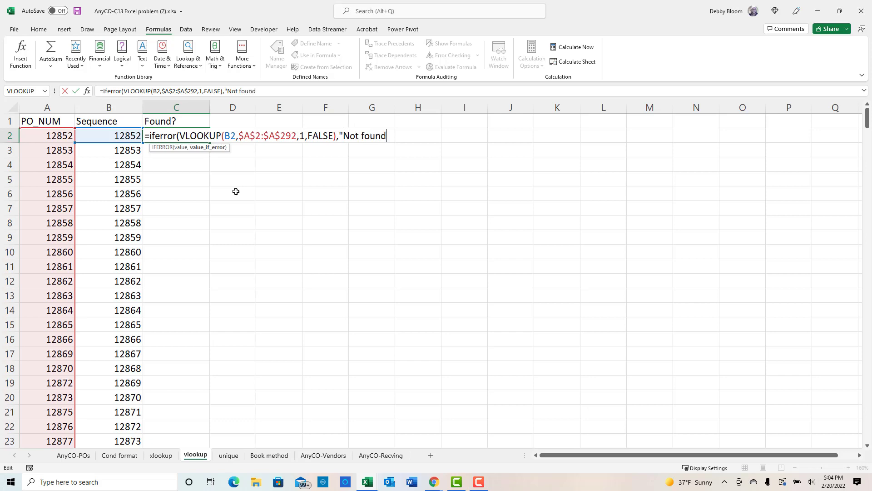
type("\")")
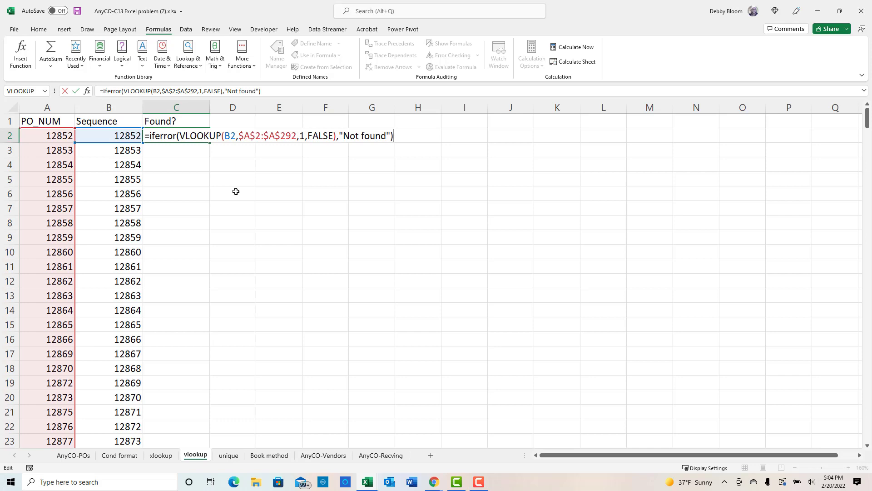
key("Return")
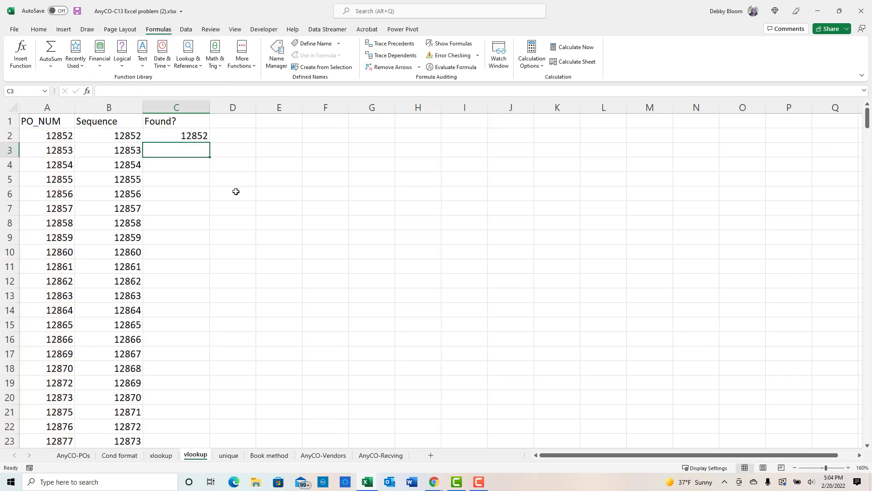
- Fill the IFERROR formula from C2 down the whole Found? column and look over the filled rows
left_click(199, 136)
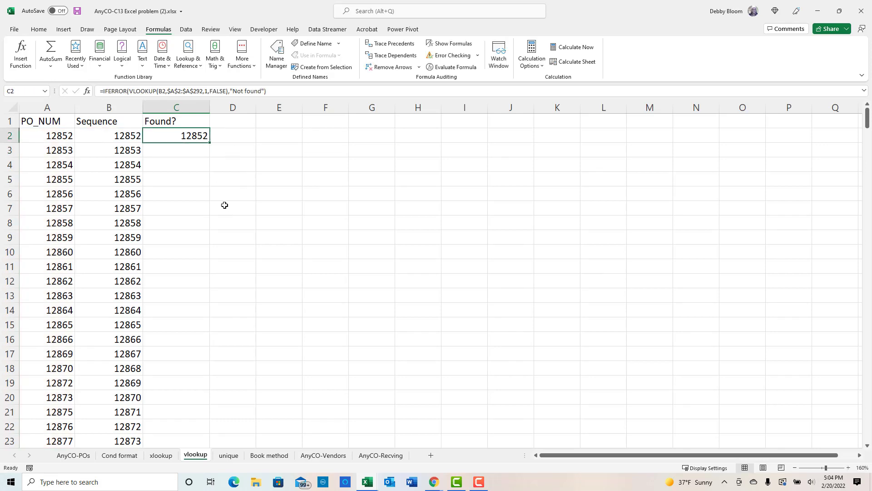
left_click_drag(211, 144, 211, 143)
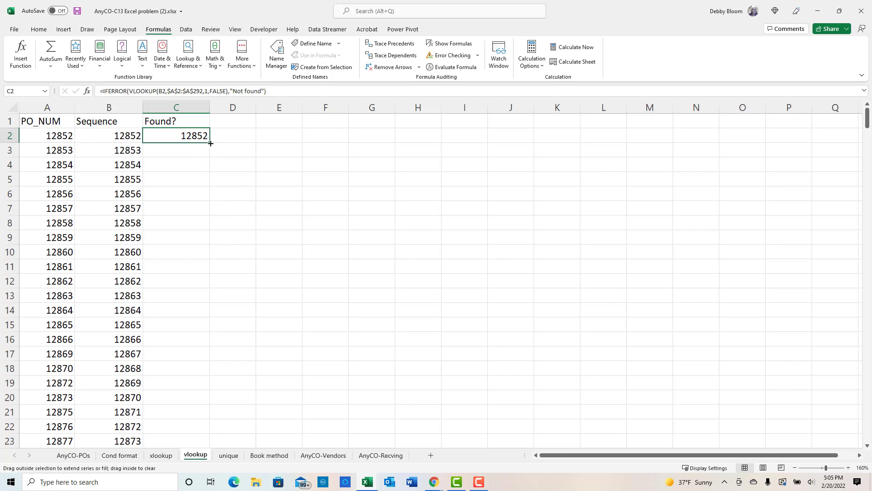
double_click(211, 144)
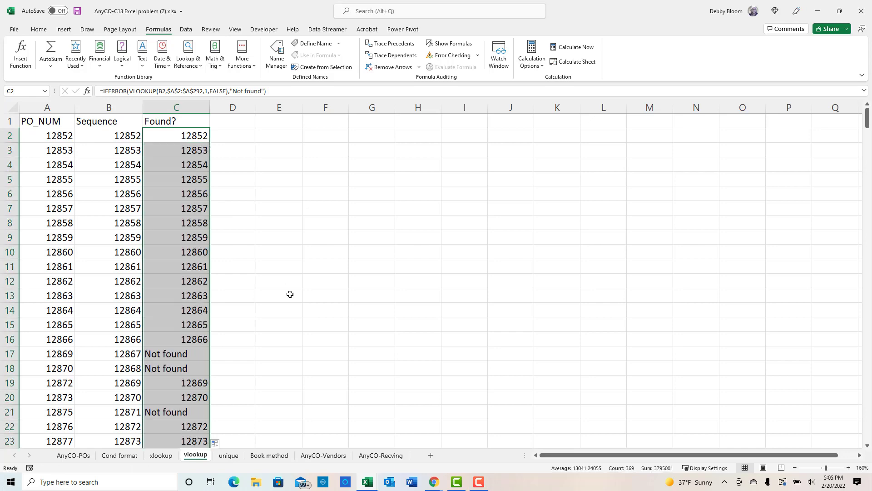
scroll(249, 334, "down", 8)
scroll(249, 333, "down", 20)
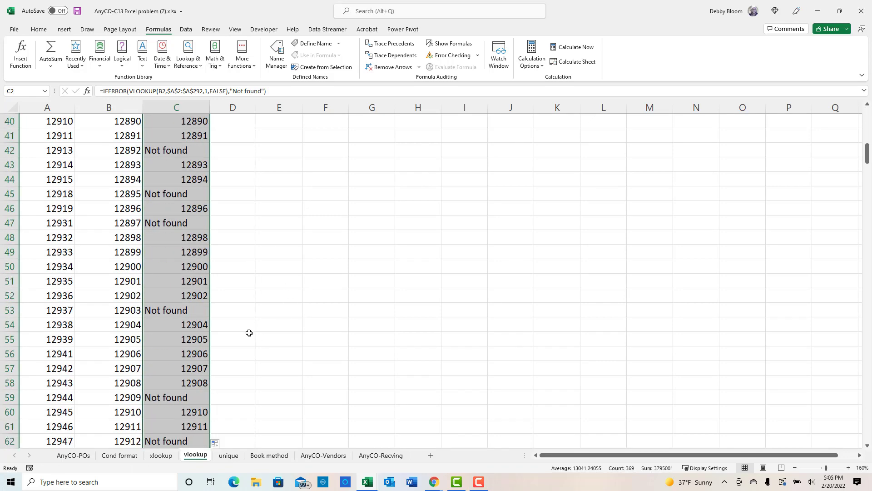
scroll(248, 332, "down", 5)
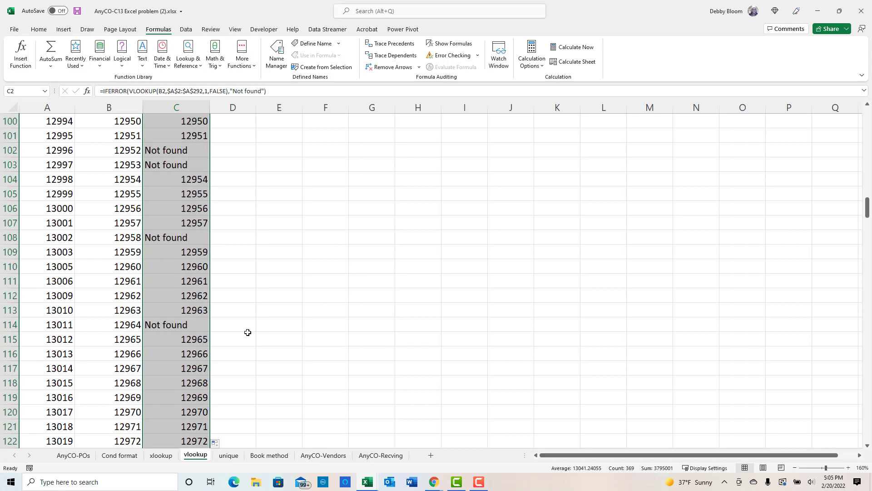
scroll(247, 332, "up", 20)
scroll(246, 332, "up", 13)
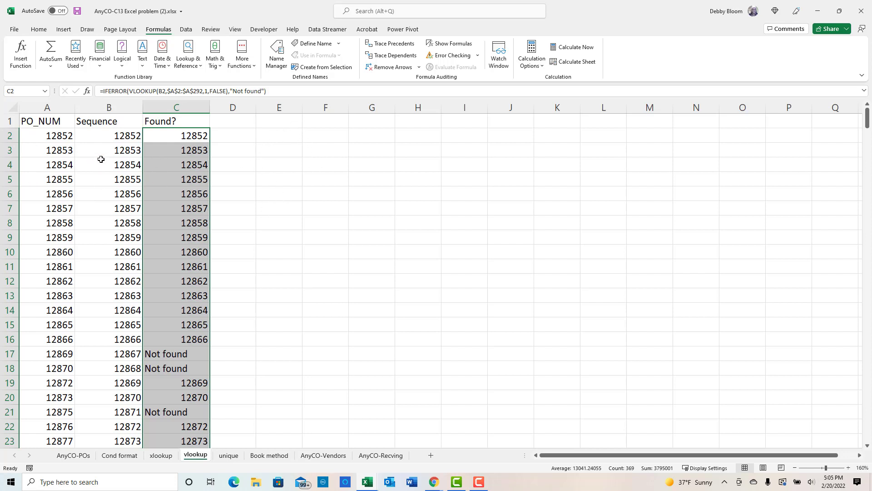
left_click(173, 133)
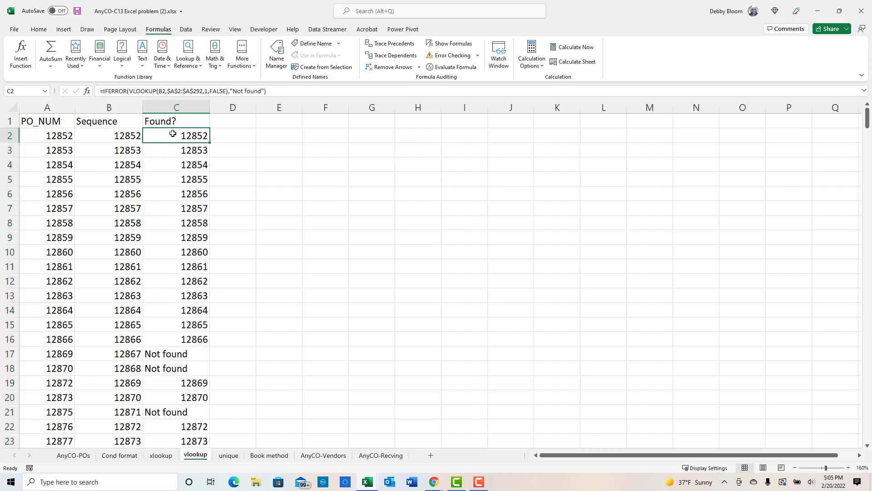
- Build a filter criteria range in F1:F2 with the header Found? and the value Not found below it
left_click(325, 121)
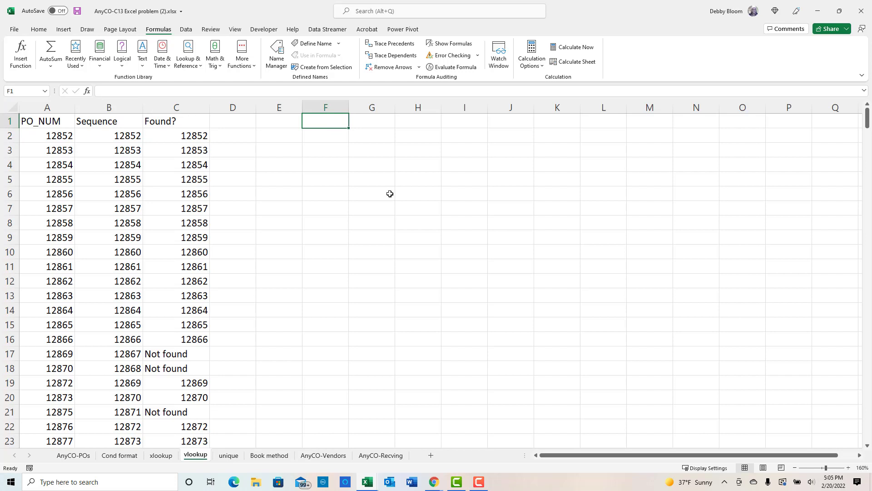
type("Found")
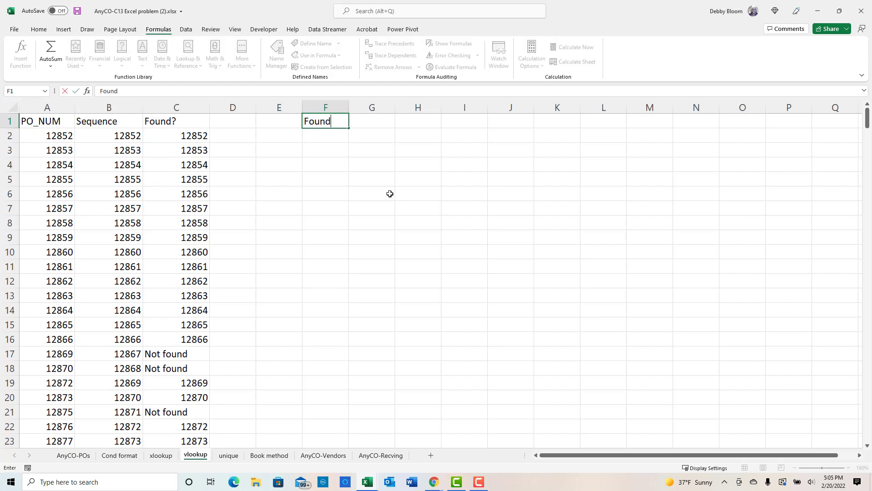
type("?")
key("Return")
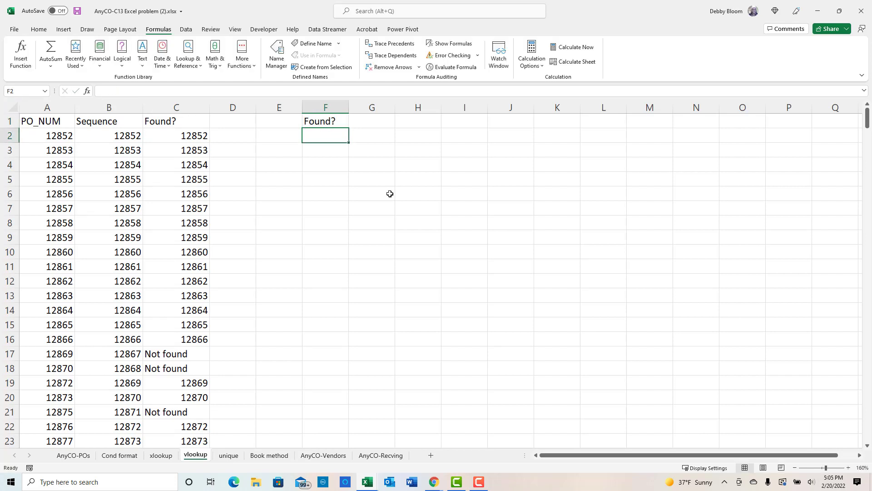
left_click(177, 122)
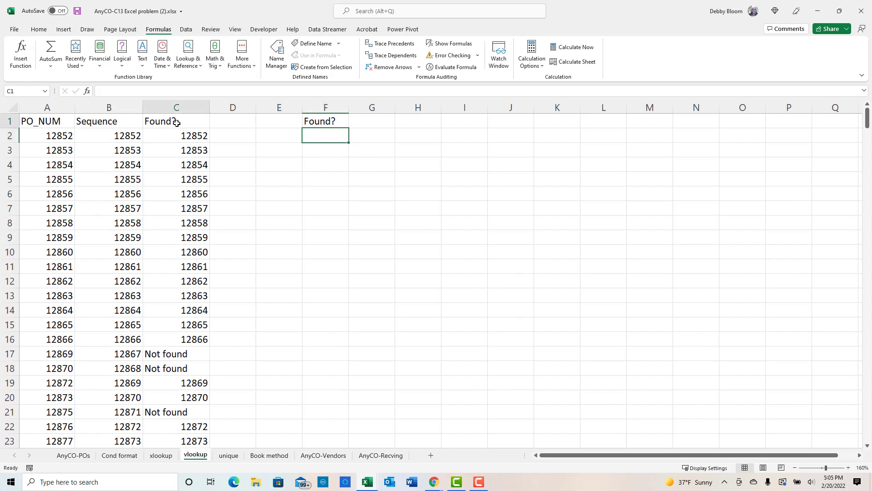
left_click(329, 121)
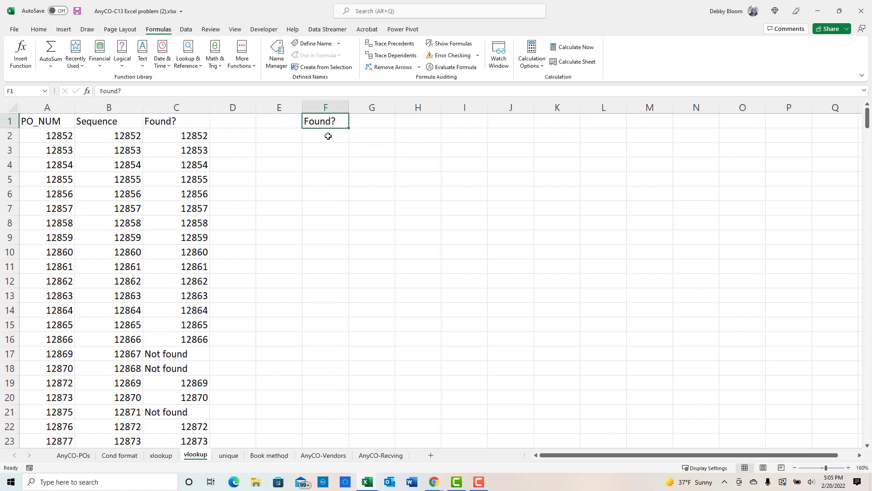
left_click(328, 132)
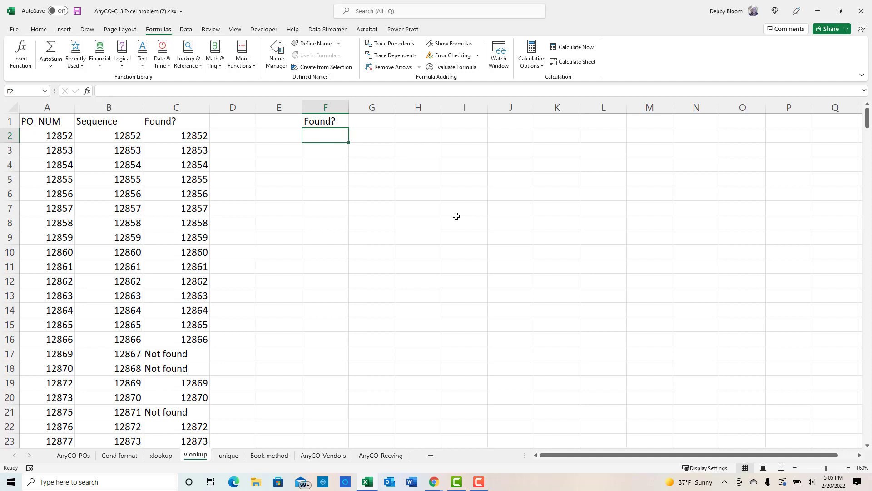
type("No")
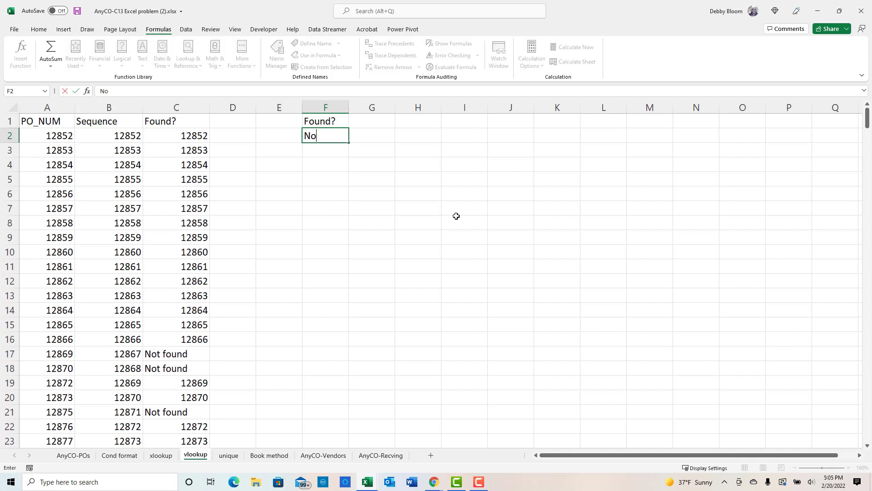
type("t found")
key("Return")
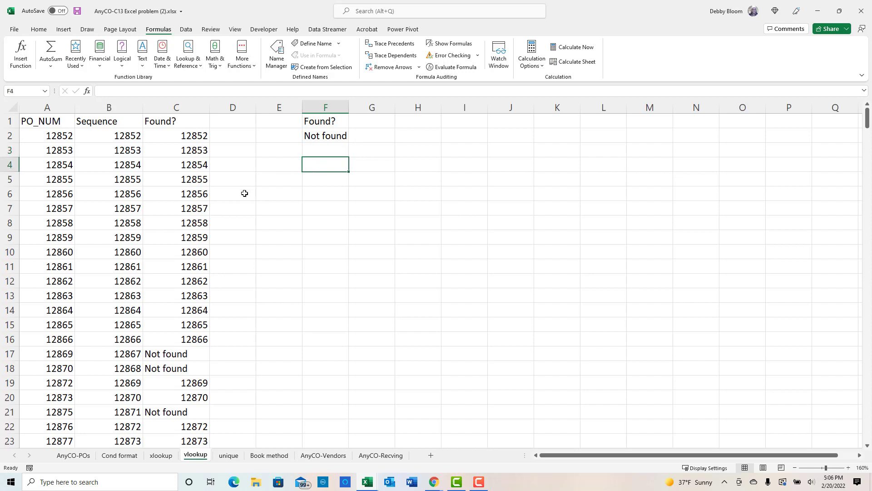
- Start an Advanced Filter on the vlookup sheet that copies to another location, with list range $B$1:$C$370
left_click(163, 182)
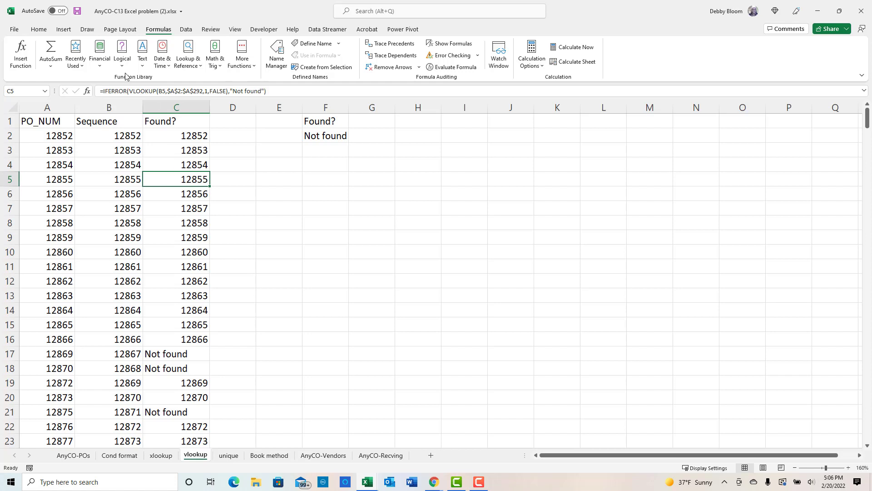
left_click(186, 32)
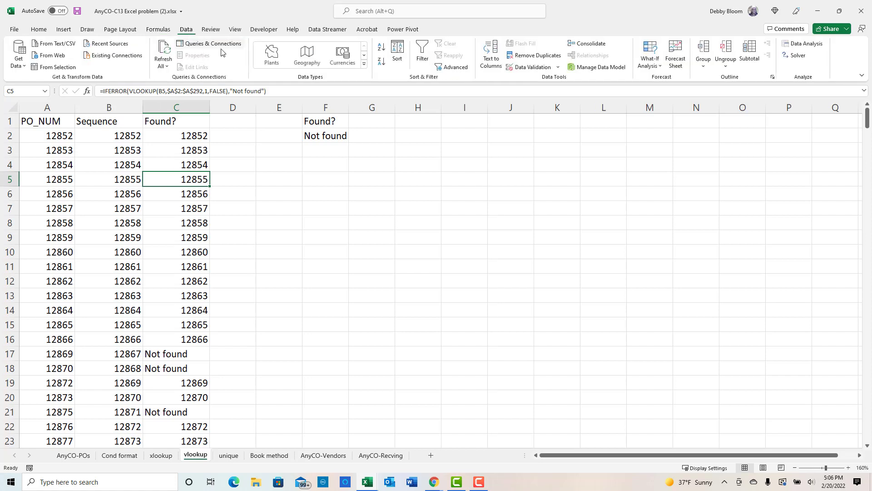
left_click(454, 68)
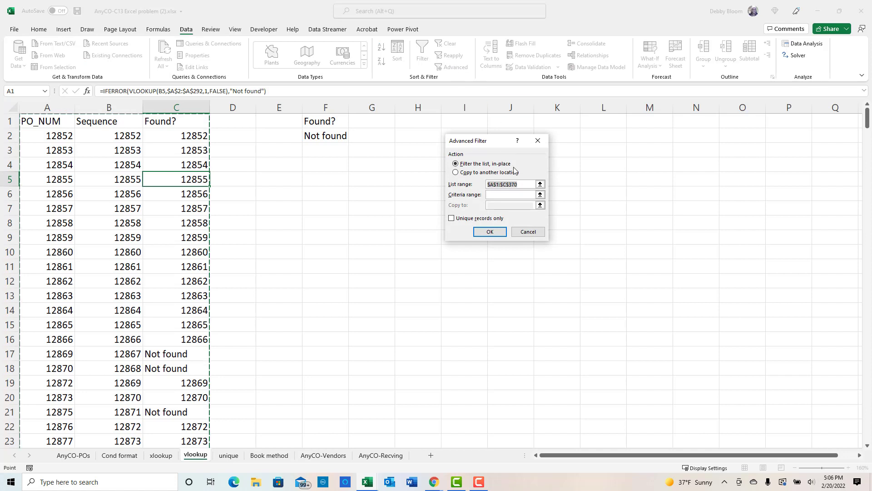
left_click(457, 173)
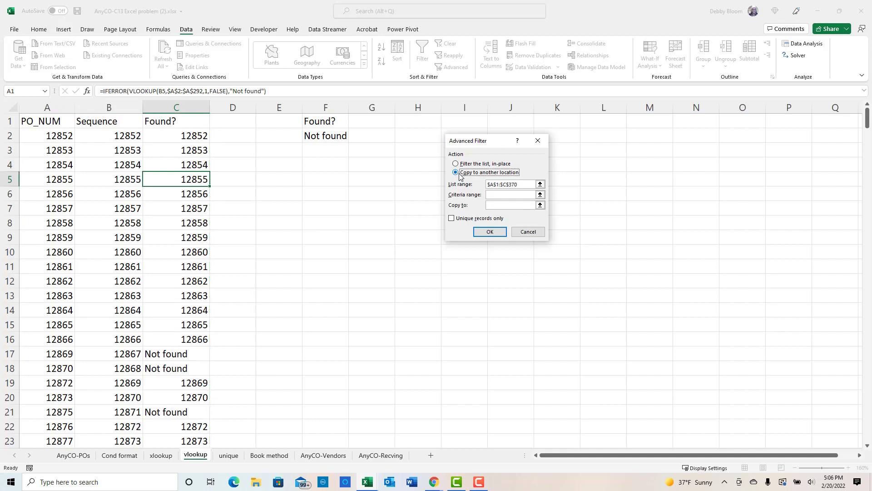
left_click(493, 186)
left_click(492, 196)
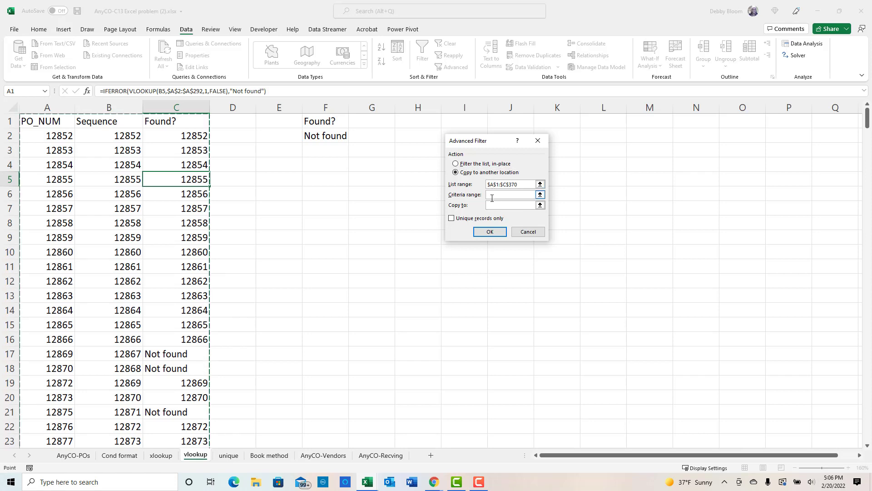
key("BackSpace")
type("b")
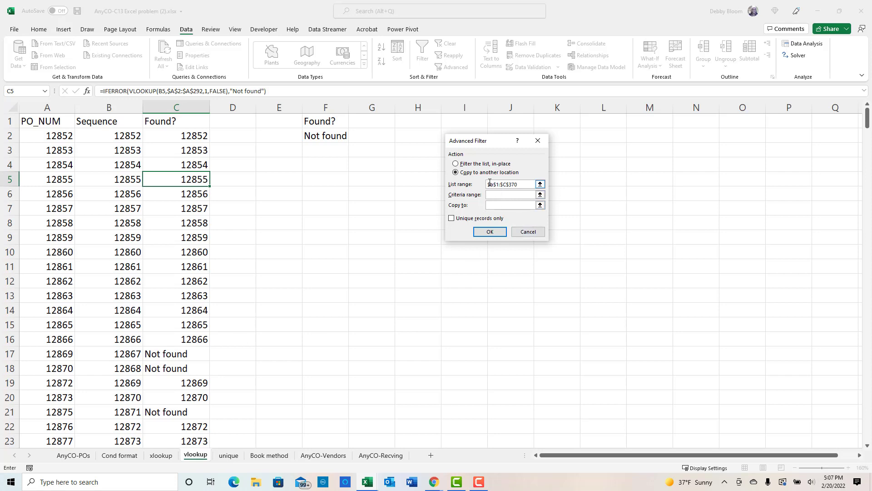
- Set the filter's criteria range to F1:F2 and its copy destination to F4, and run it
left_click(516, 195)
left_click_drag(333, 122, 333, 140)
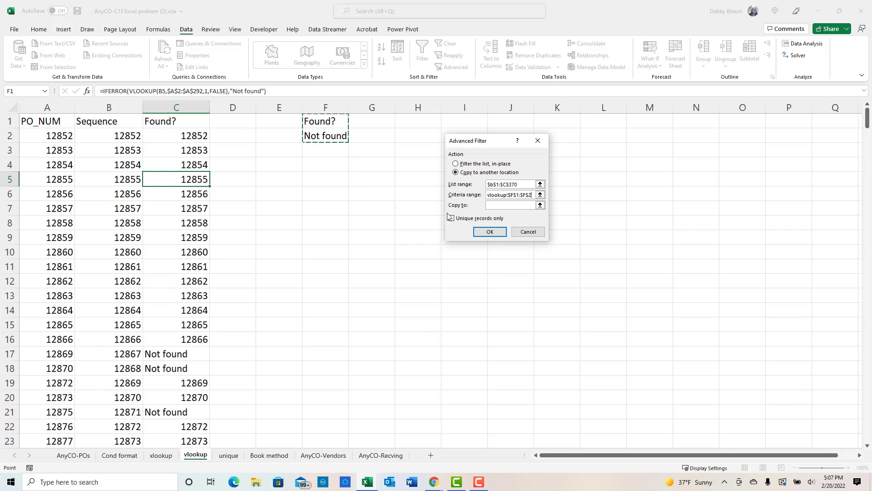
left_click(499, 205)
left_click(326, 168)
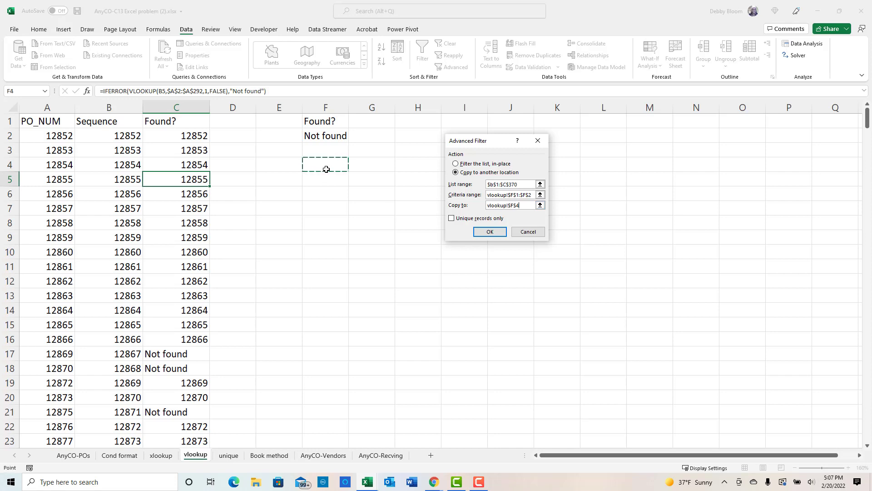
left_click(492, 234)
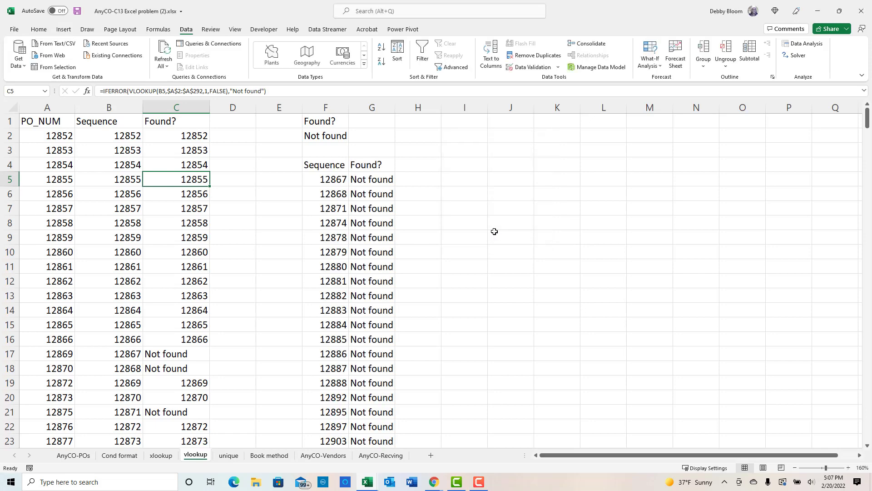
- Look over the extracted Sequence and Found? list that starts at F4, from the first rows to the end
scroll(489, 237, "down", 12)
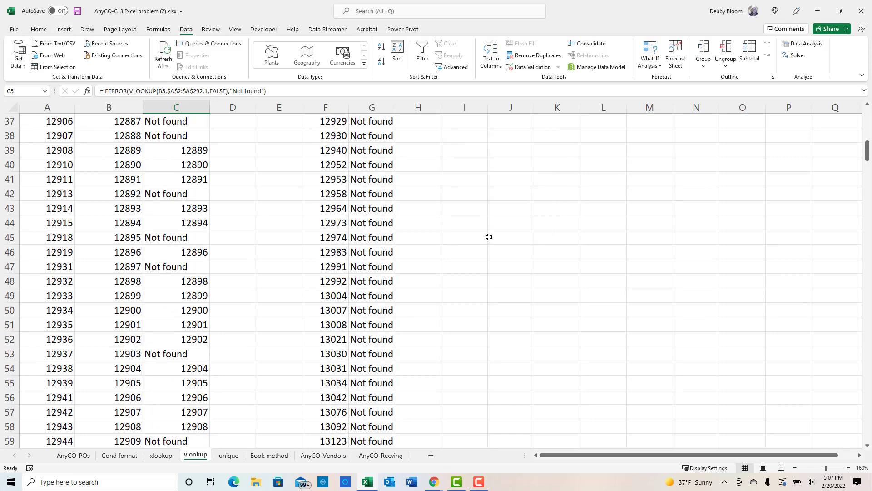
scroll(489, 237, "down", 9)
scroll(490, 233, "up", 11)
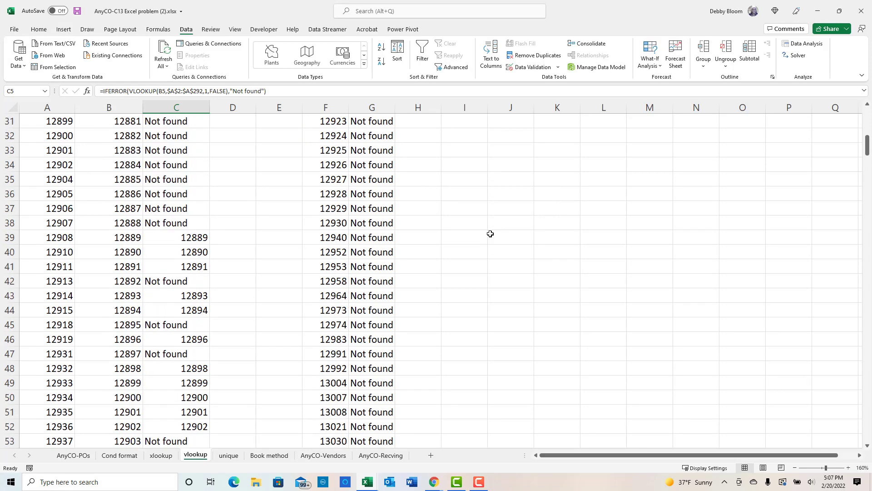
scroll(490, 234, "up", 10)
left_click(327, 166)
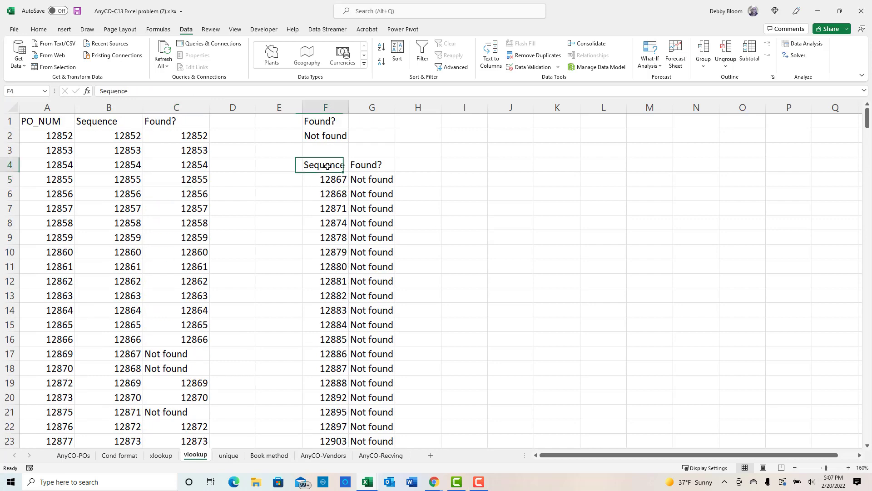
left_click_drag(327, 166, 365, 194)
left_click(320, 180)
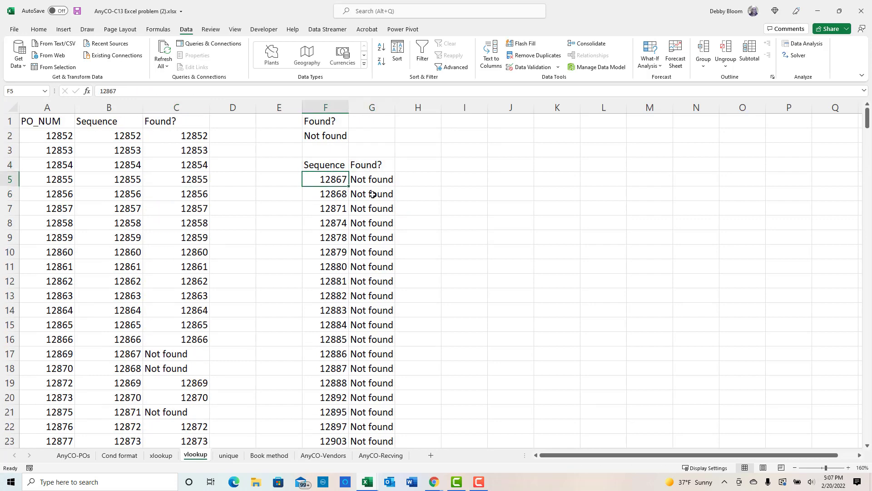
left_click(323, 166)
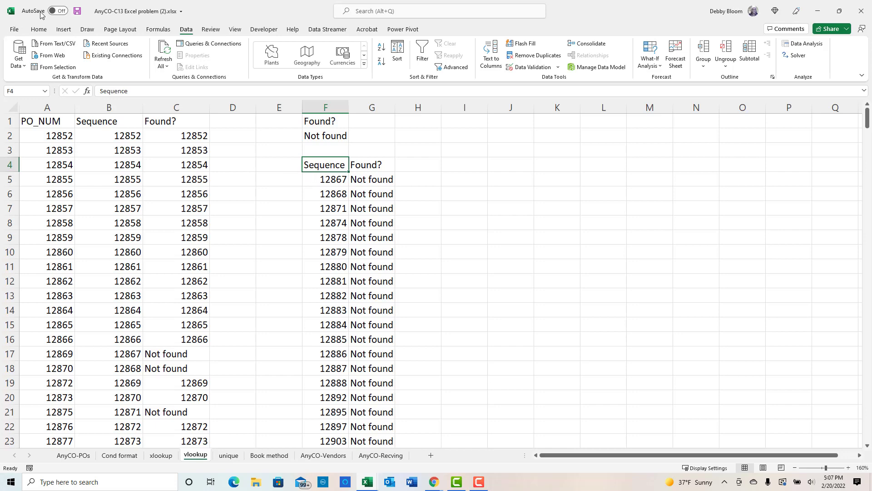
- On the unique sheet, cut all the Sequence numbers from B2 down to B370
left_click(39, 30)
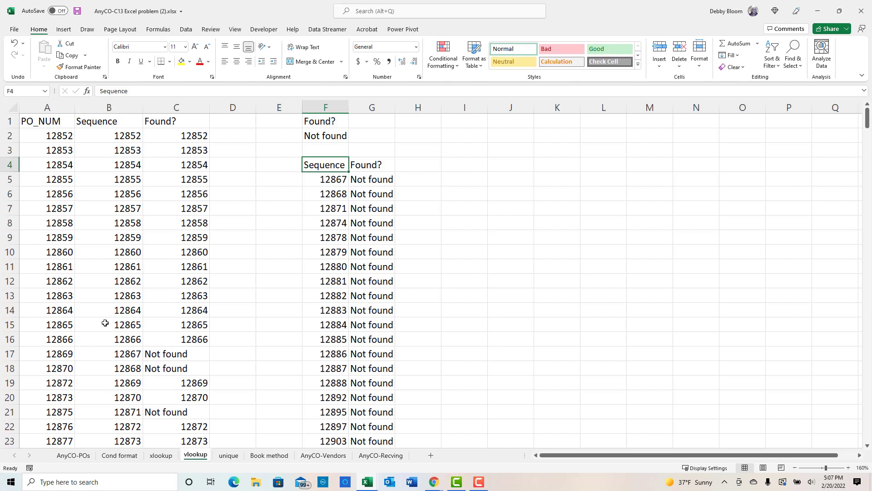
left_click(229, 456)
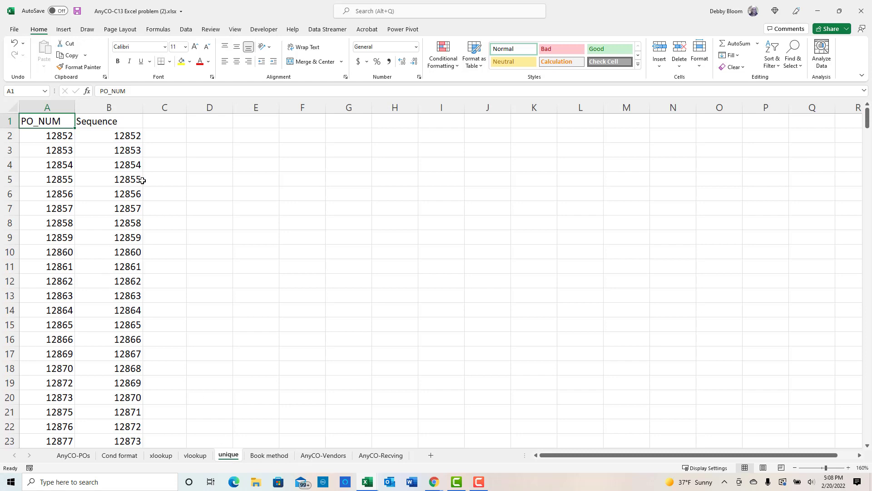
left_click(122, 136)
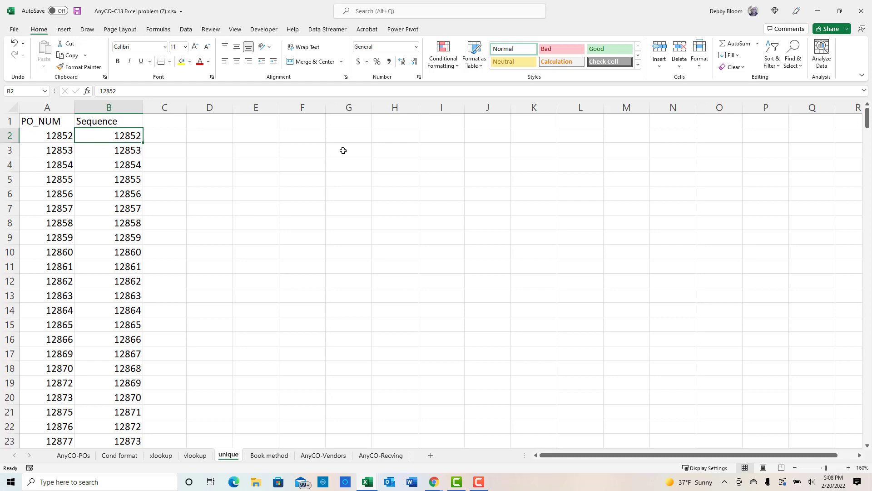
key("ctrl+shift+Down")
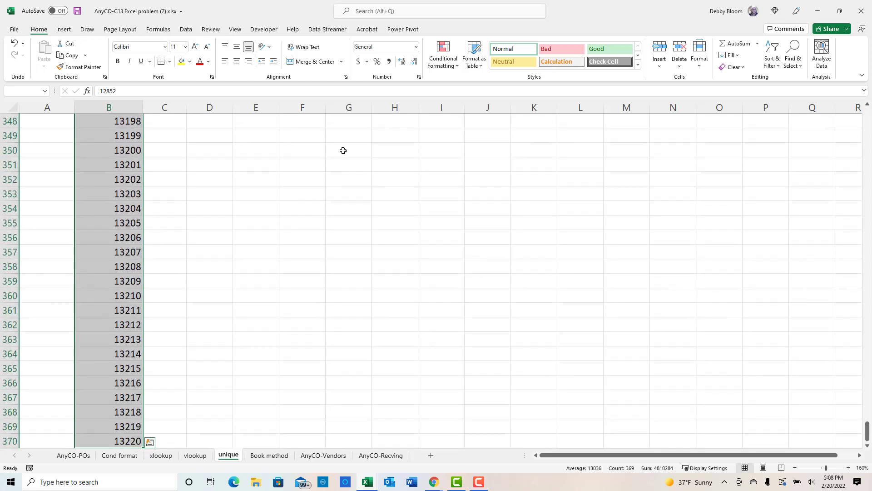
scroll(237, 151, "up", 6)
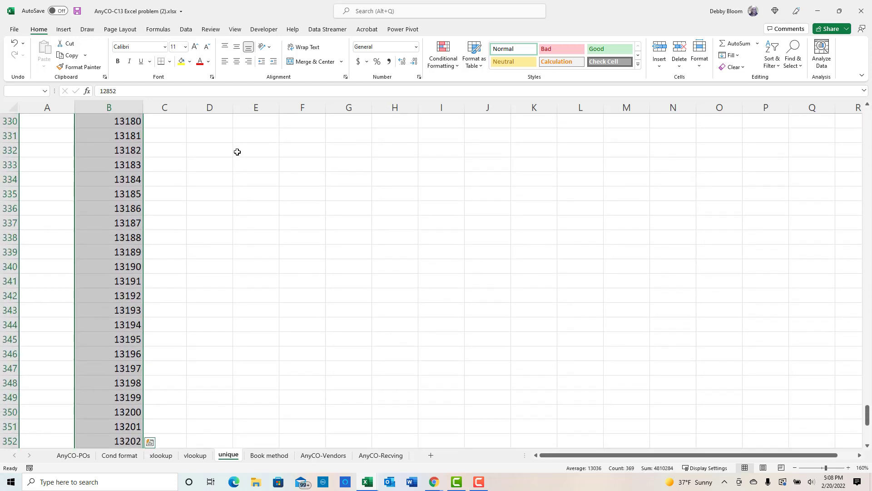
scroll(237, 151, "up", 18)
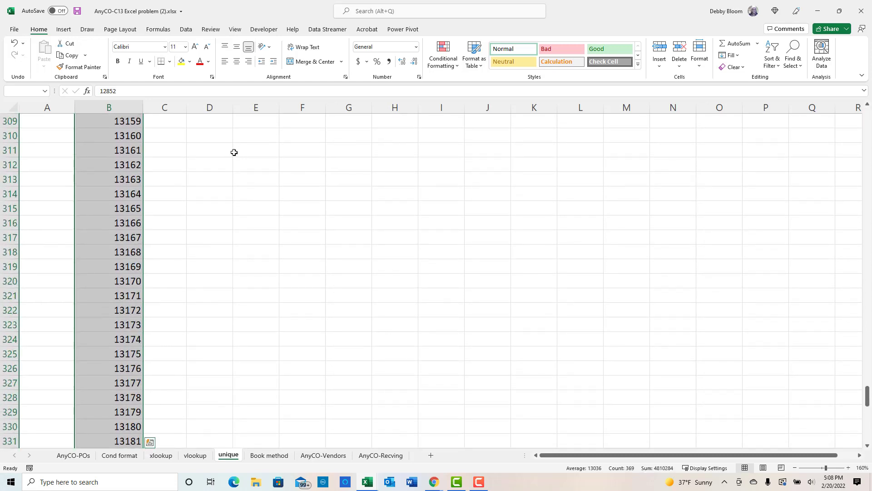
left_click(77, 43)
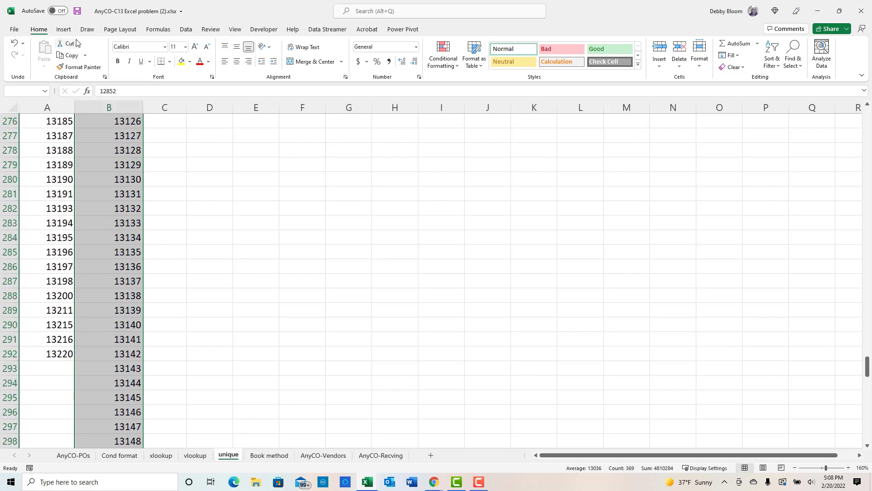
left_click(76, 43)
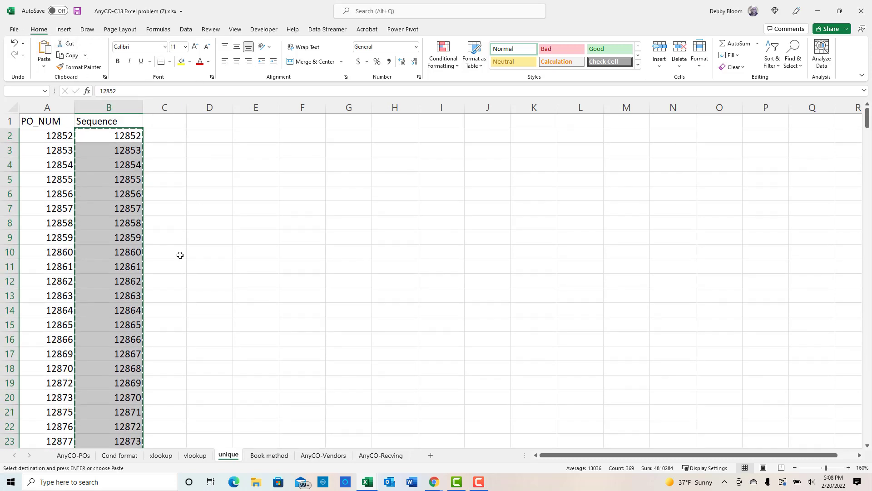
- Paste the cut sequence numbers directly below the last PO number in column A, starting at A293
scroll(180, 254, "down", 20)
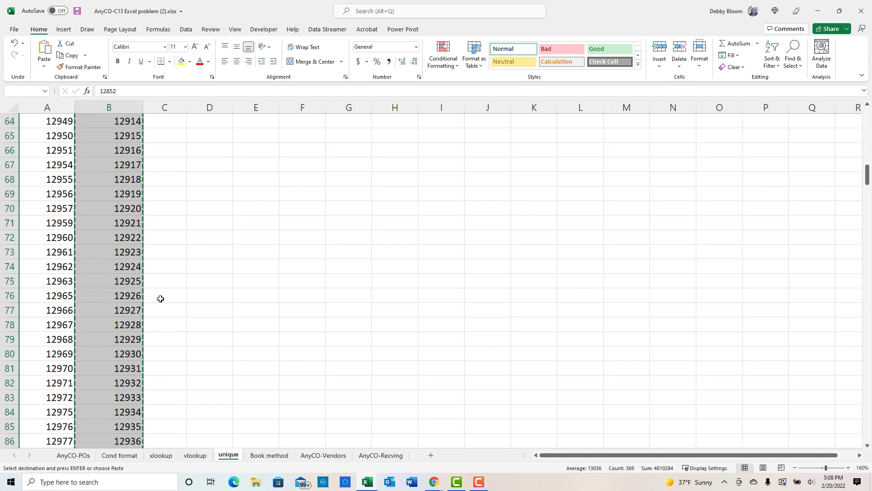
scroll(161, 299, "down", 20)
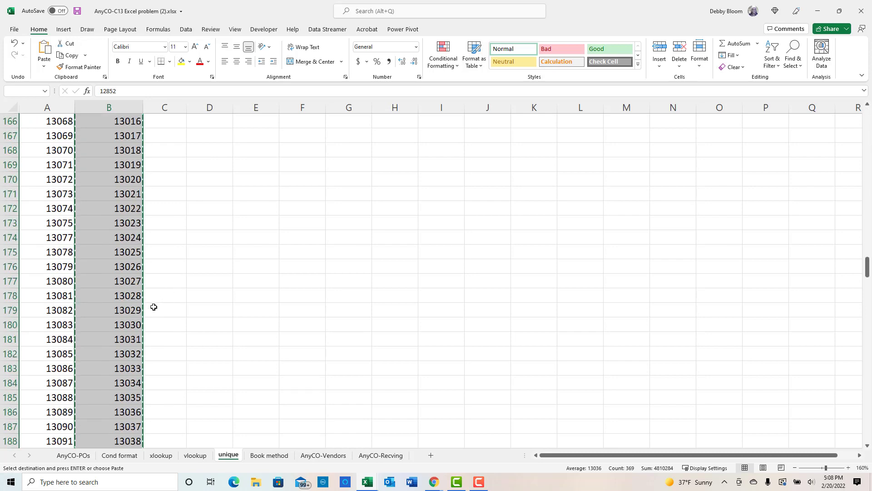
scroll(111, 356, "down", 20)
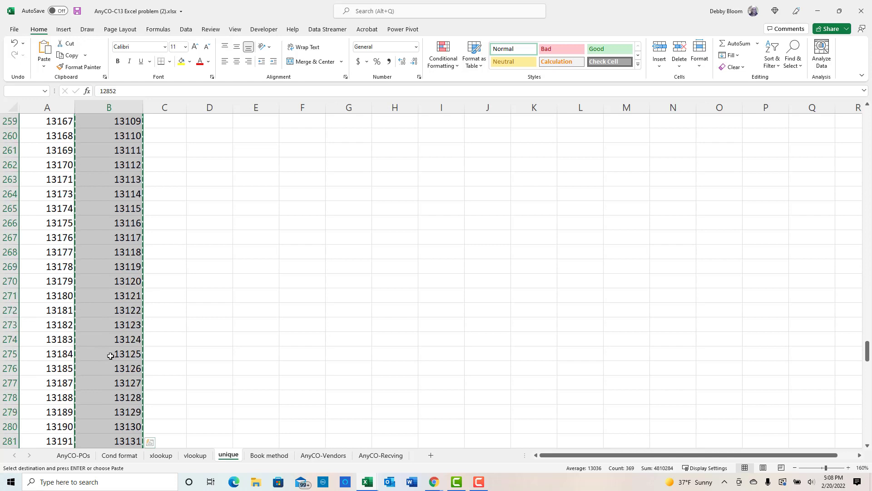
scroll(110, 356, "down", 10)
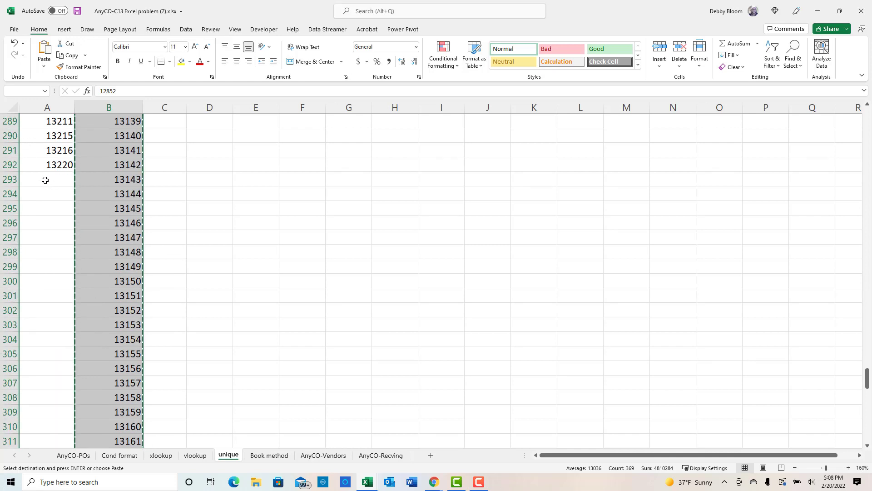
left_click(45, 180)
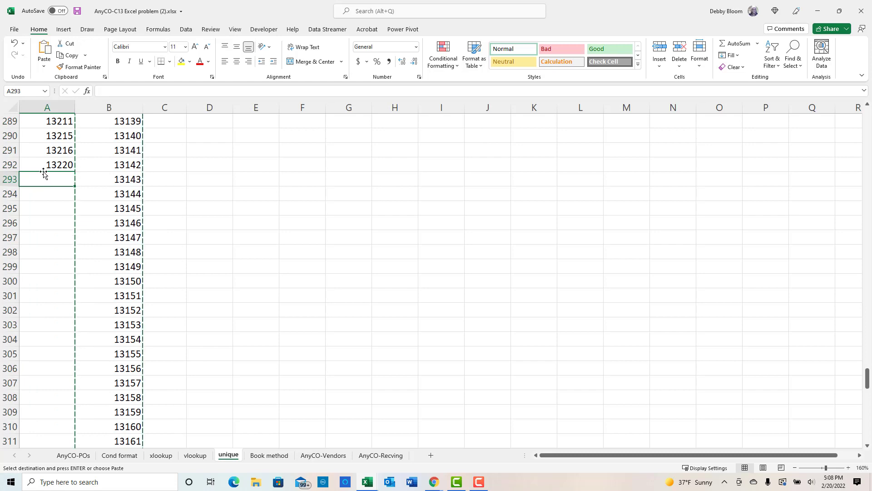
left_click(46, 48)
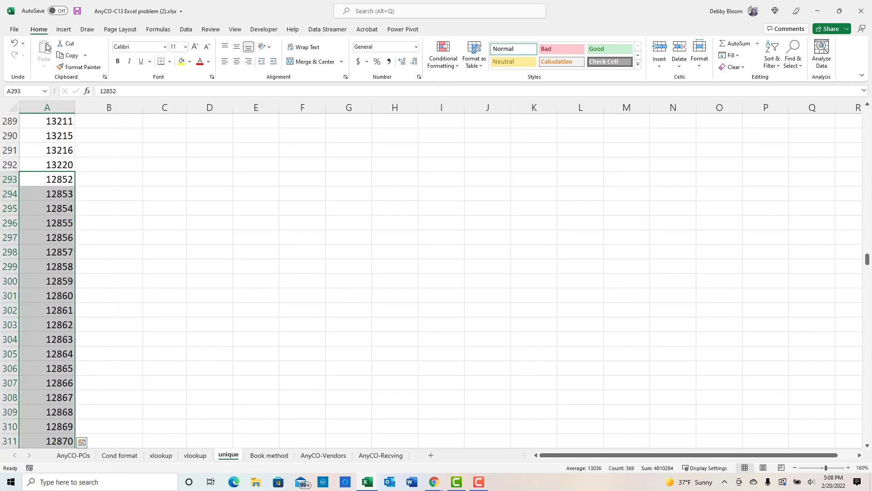
- Replace the header in B1 with Unique and select the empty cell B2 below it
scroll(284, 262, "up", 20)
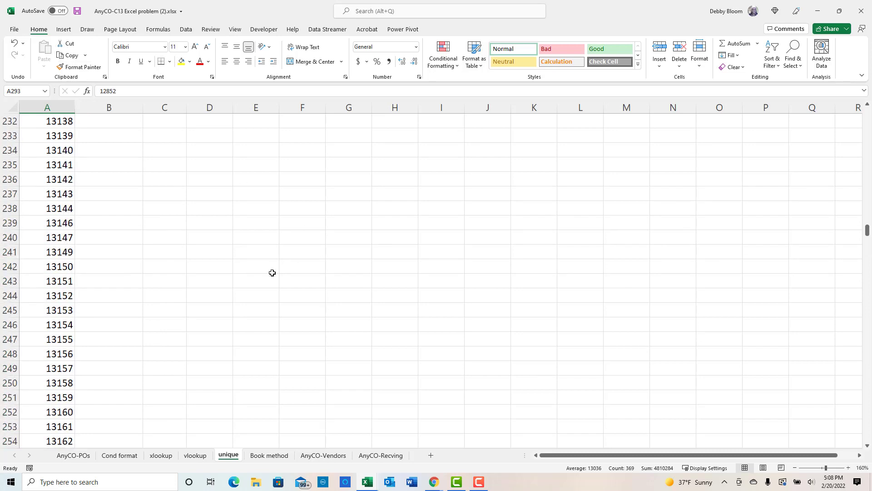
scroll(272, 273, "up", 20)
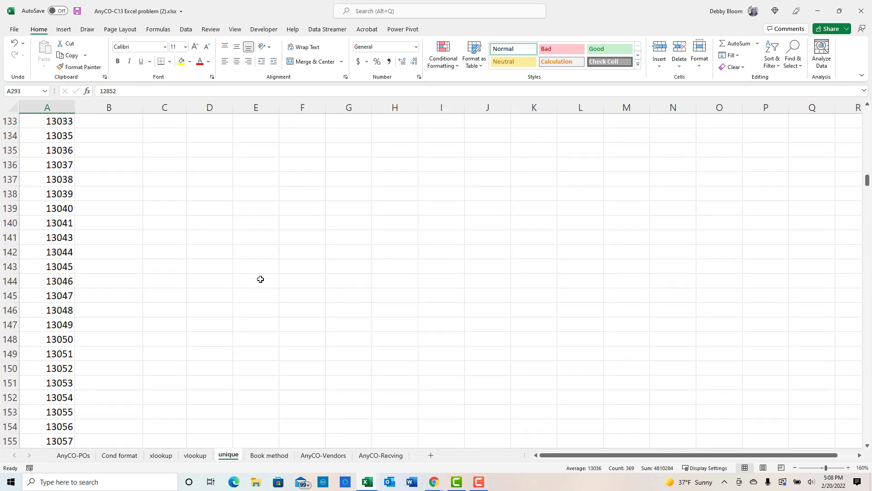
scroll(252, 285, "up", 20)
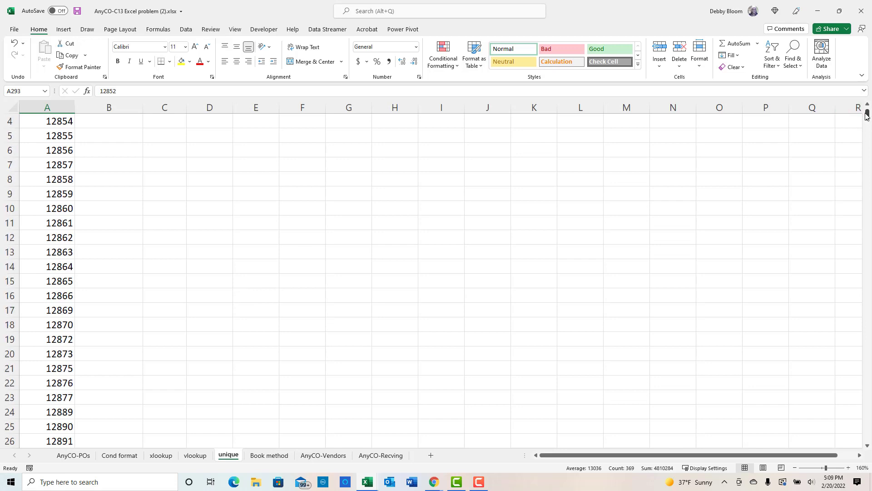
scroll(854, 111, "up", 1)
left_click(123, 126)
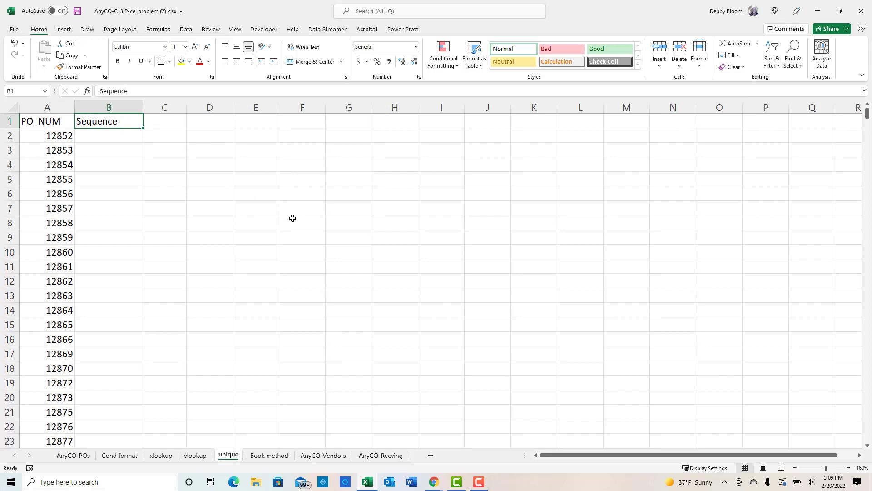
type("Uniqu")
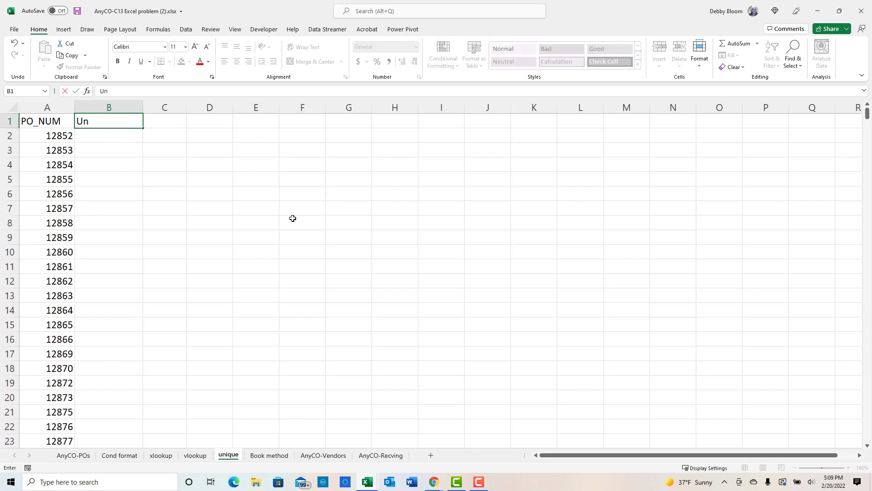
type("e")
key("Return")
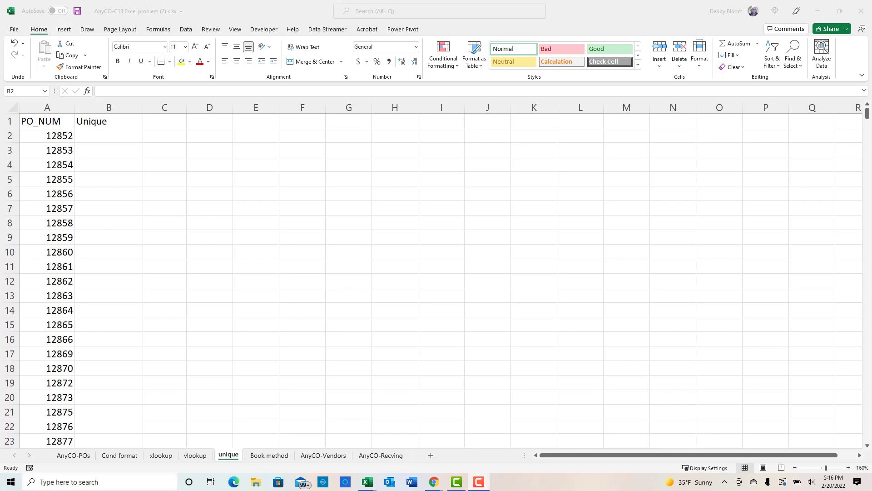
left_click(125, 133)
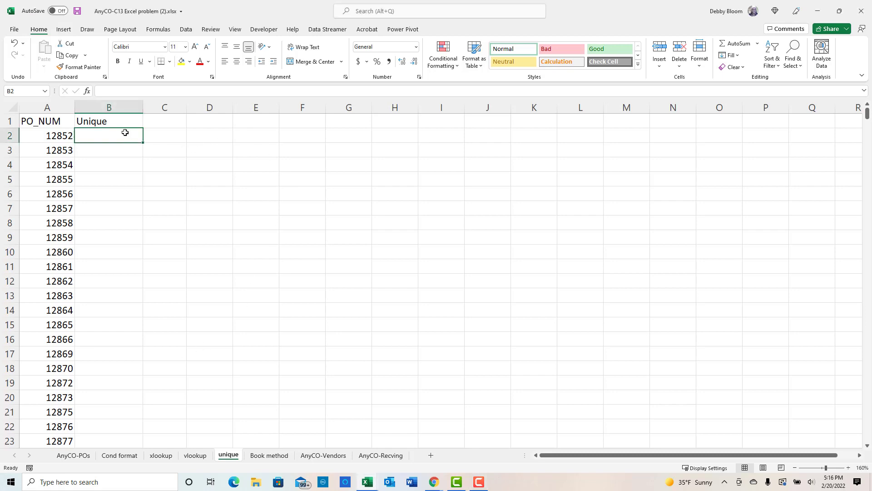
- Insert the UNIQUE function in B2, finding it by searching for "unique", with A2:A661 as its array
left_click(158, 30)
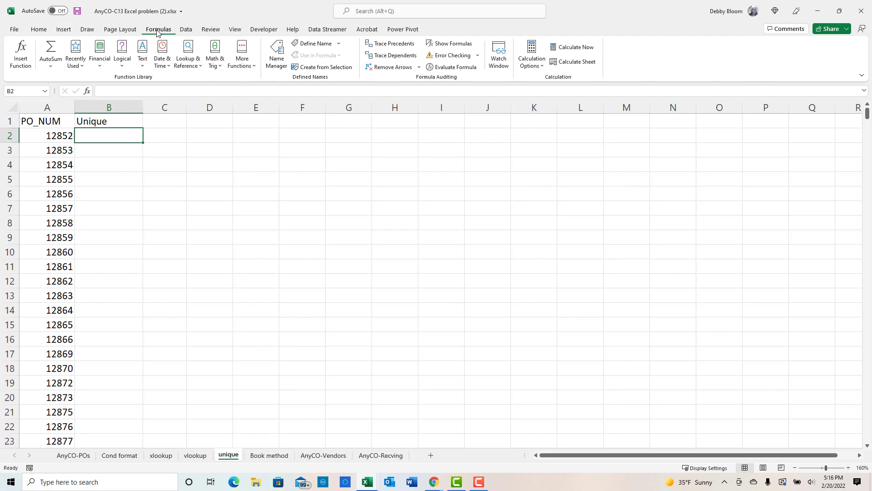
left_click(28, 62)
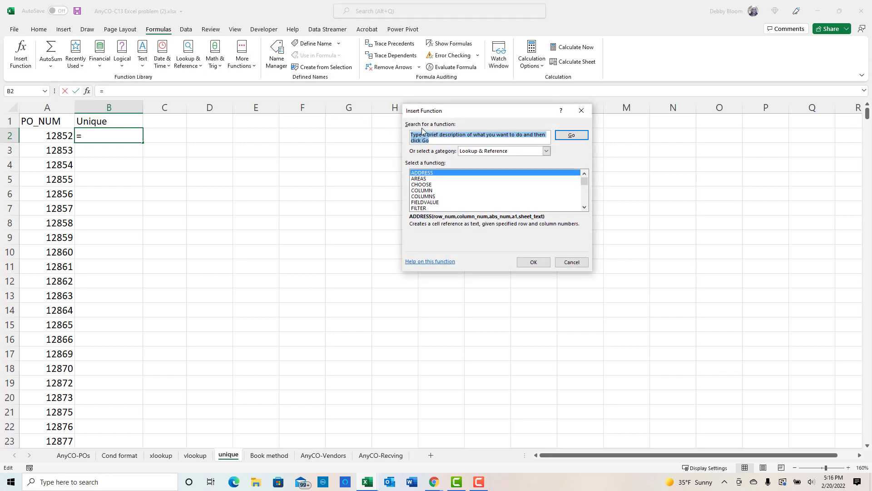
type("unique")
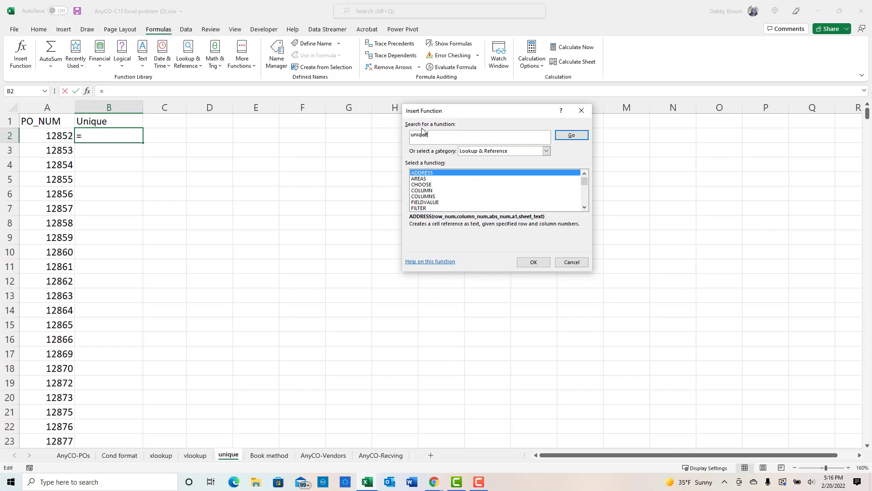
key("Return")
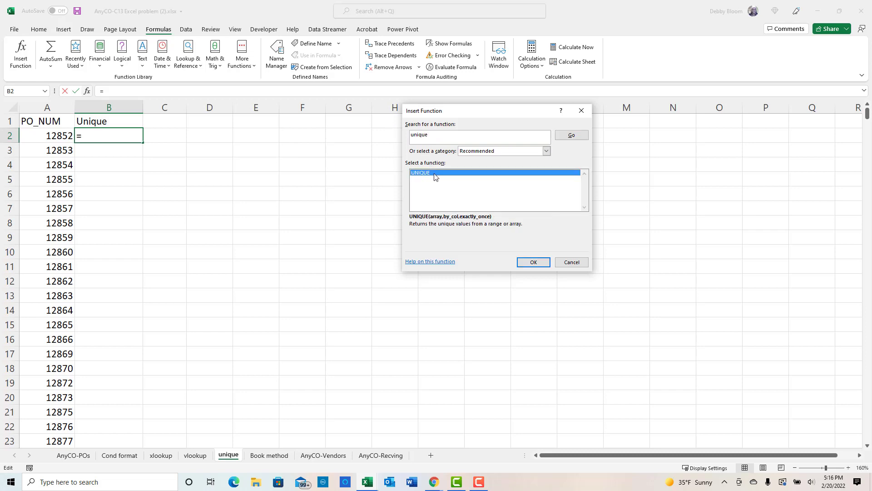
left_click(534, 262)
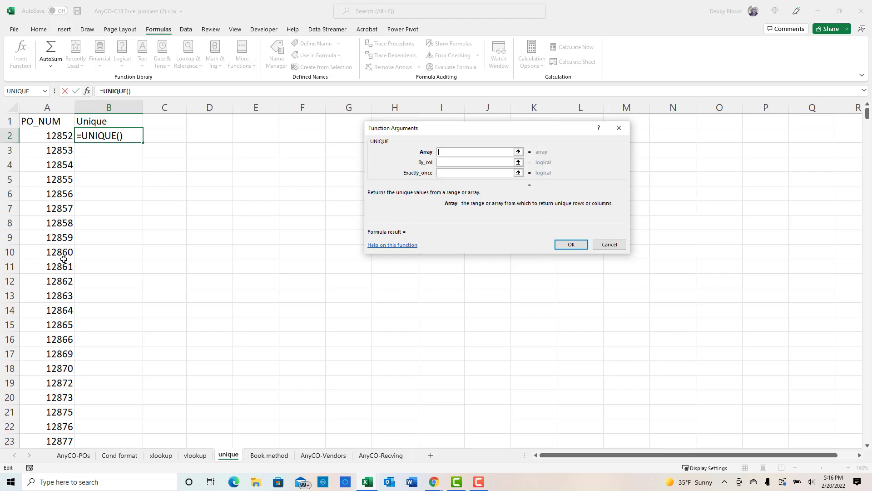
left_click(50, 134)
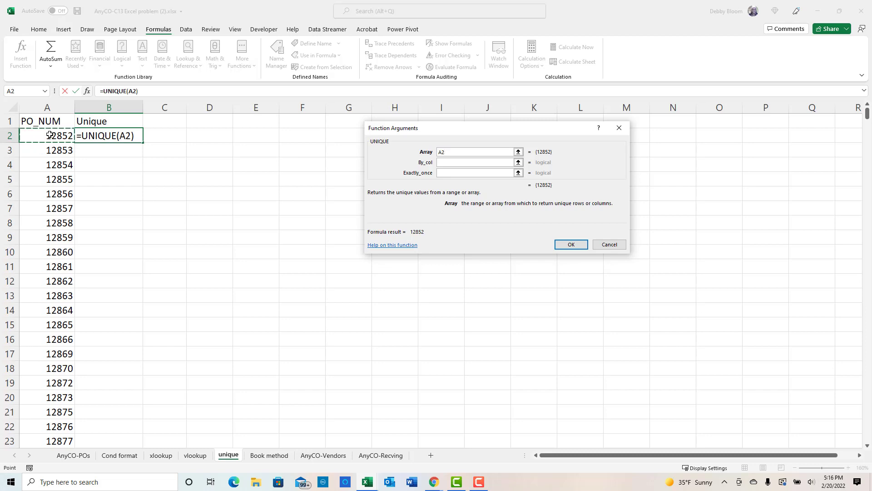
key("ctrl+shift+Down")
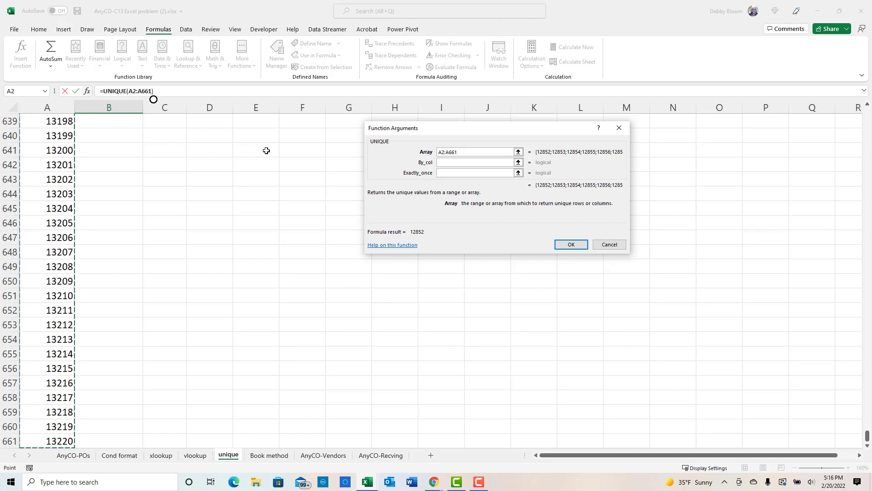
- Set the function's By_col argument to false and Exactly_once to true, and enter the finished formula in B2
left_click(448, 164)
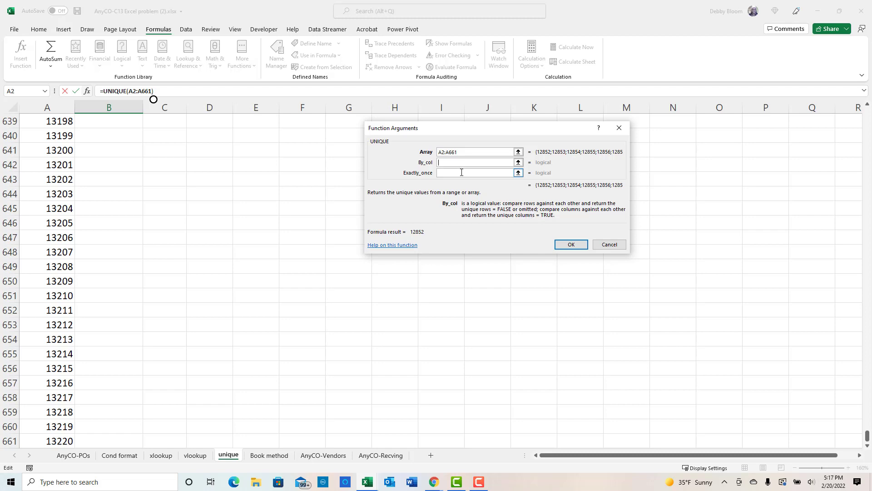
type("false")
left_click(458, 173)
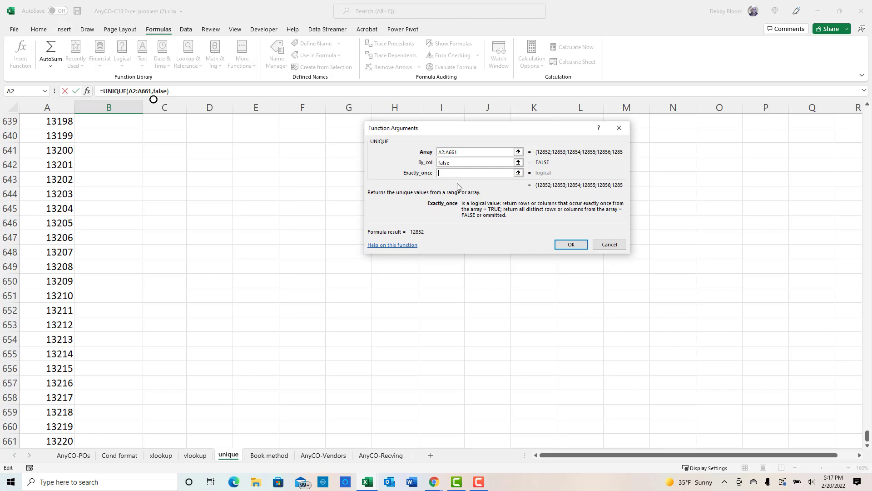
type("true")
key("F10")
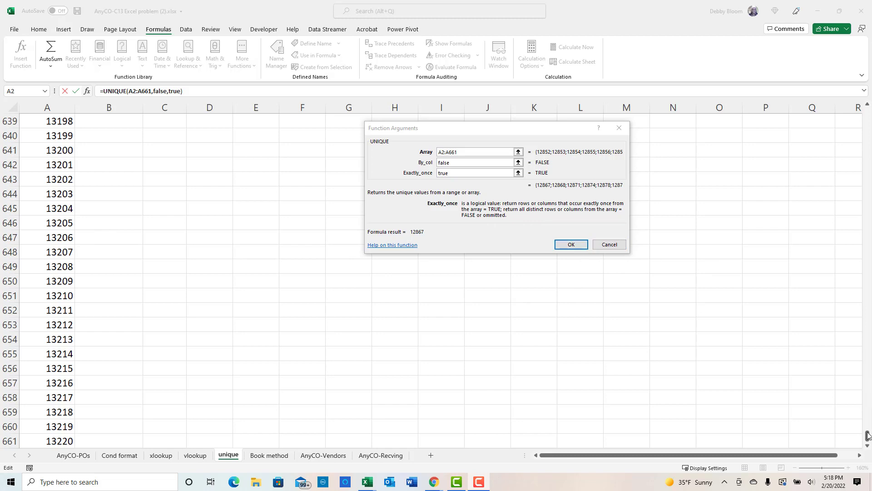
left_click(476, 152)
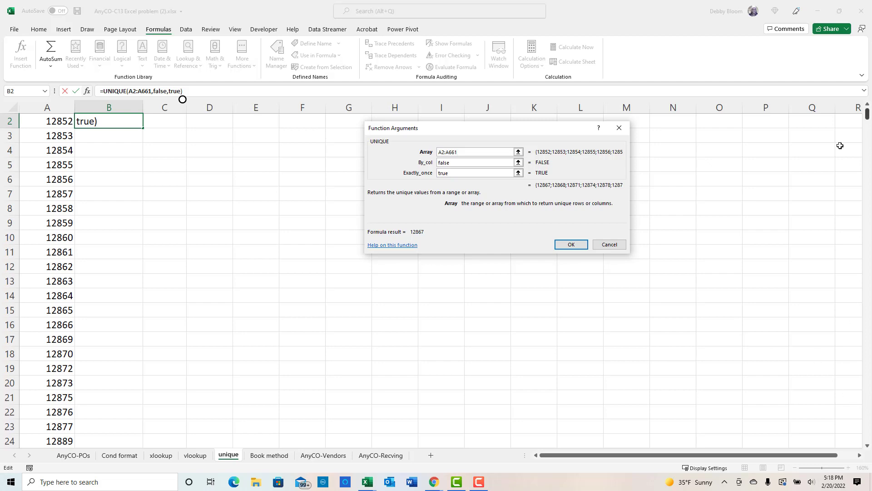
scroll(614, 261, "up", 1)
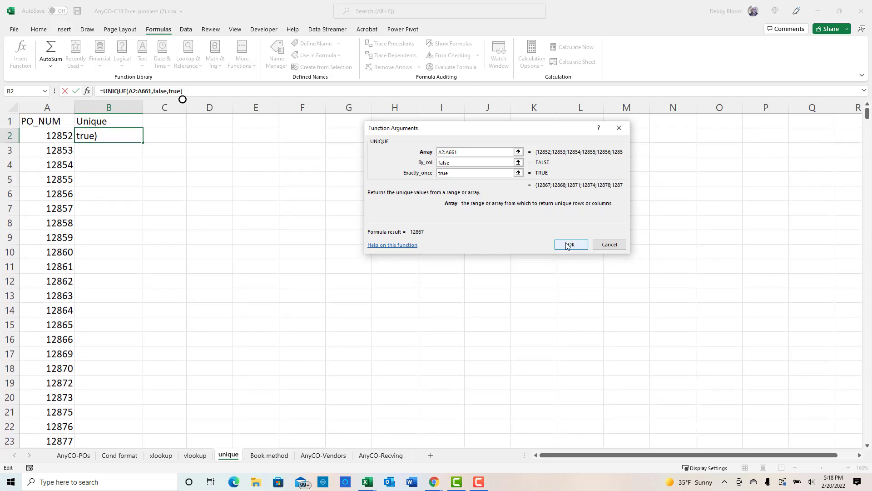
left_click(569, 246)
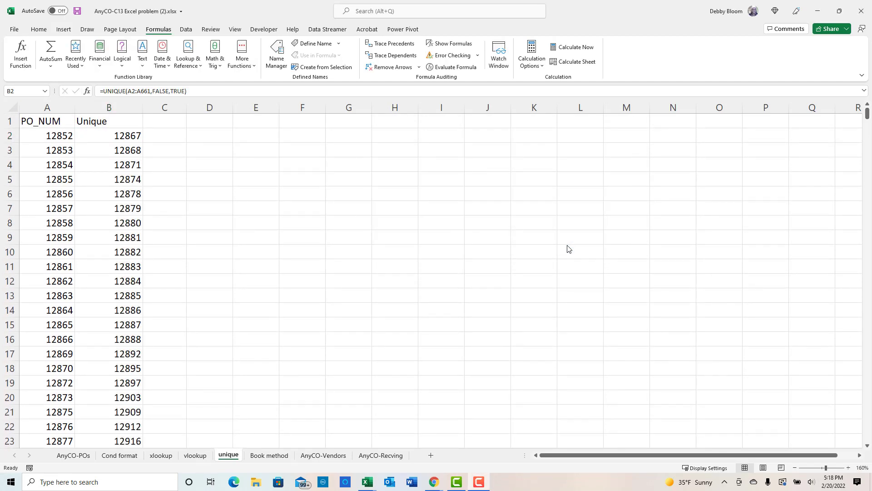
- Look through the Unique results in column B to their end and examine the formula behind B2 and several cells below it
scroll(140, 204, "down", 4)
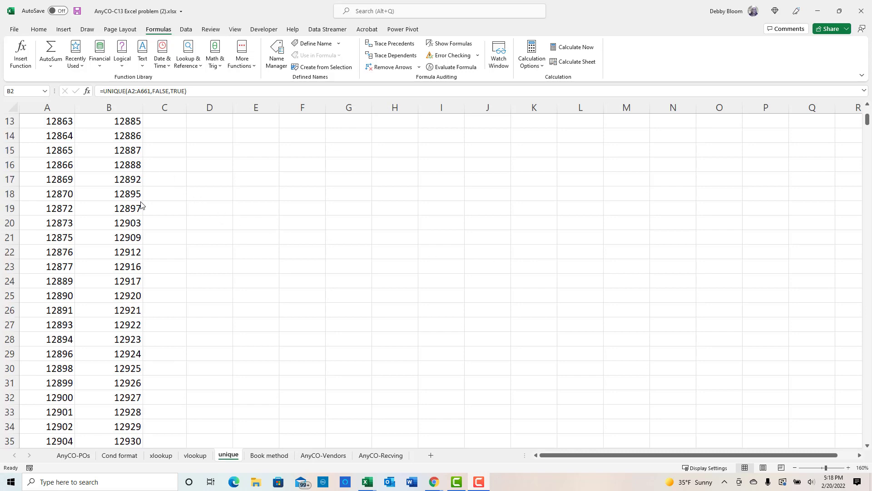
scroll(142, 206, "down", 17)
scroll(145, 207, "up", 6)
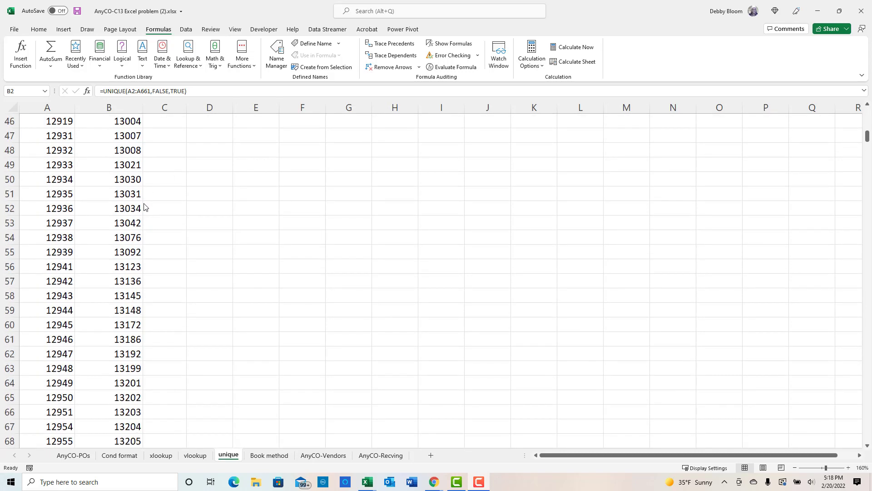
scroll(144, 208, "up", 15)
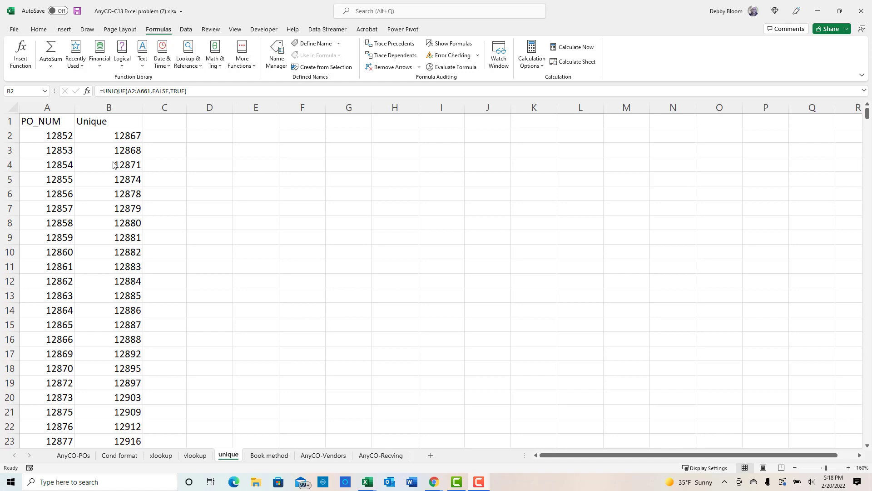
left_click(102, 150)
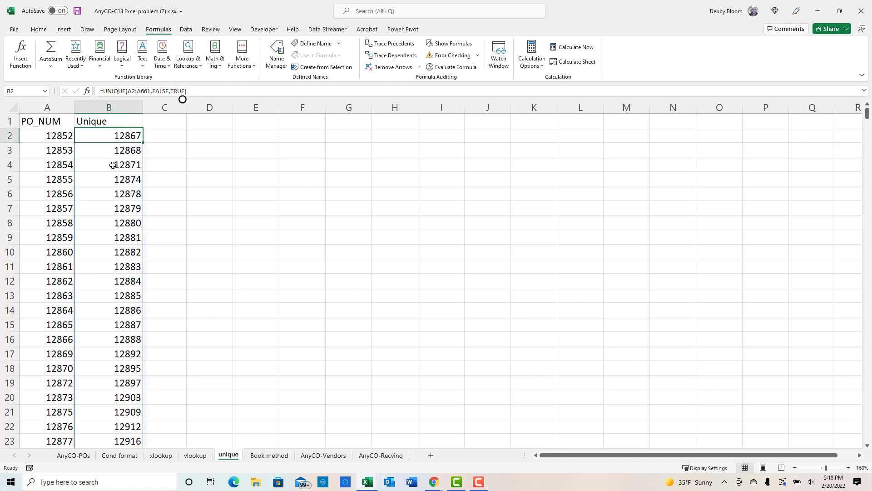
left_click(114, 184)
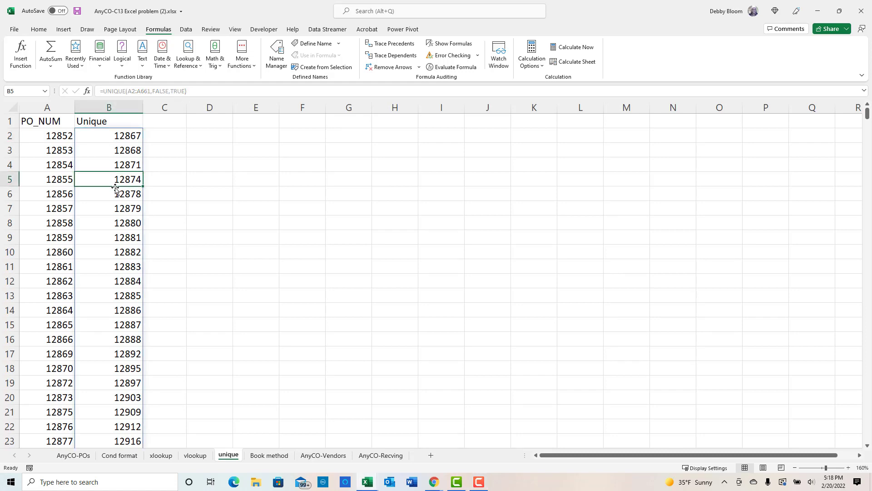
left_click(125, 234)
left_click(125, 281)
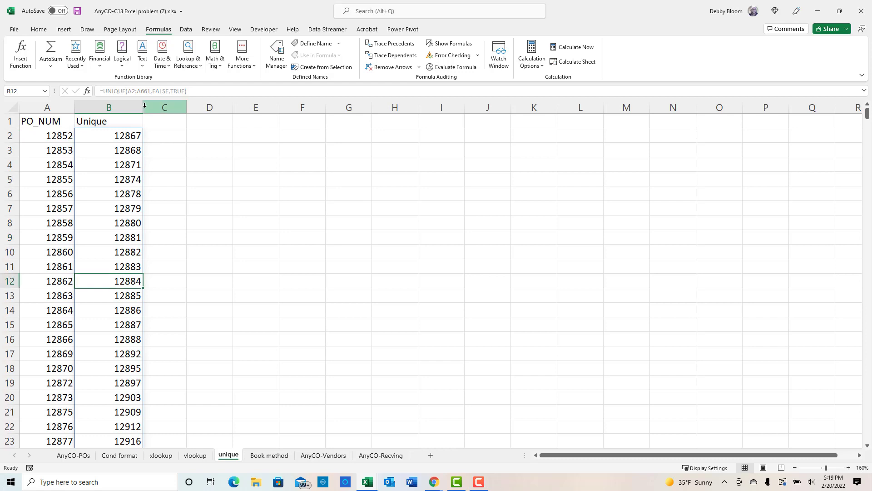
left_click(115, 133)
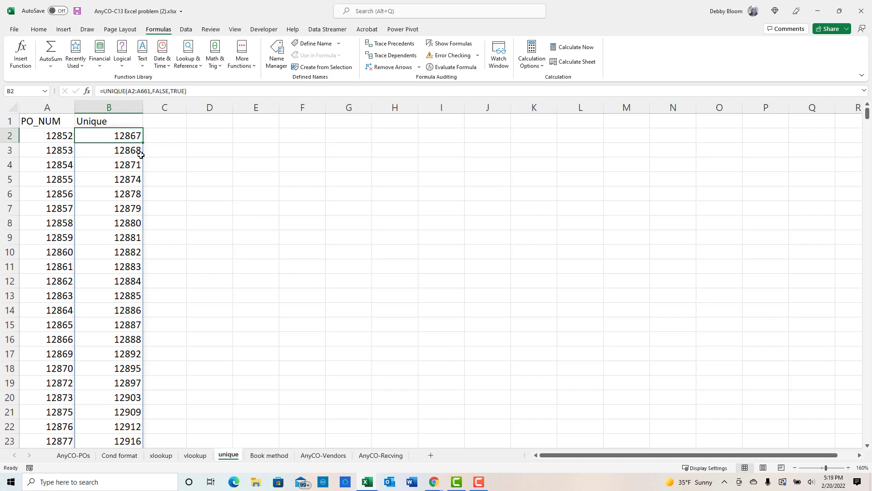
- Copy the Unique header and all of its results, B1 down to B79
scroll(122, 264, "down", 2)
scroll(133, 300, "up", 2)
scroll(130, 307, "down", 4)
scroll(130, 307, "up", 4)
left_click_drag(109, 119, 120, 397)
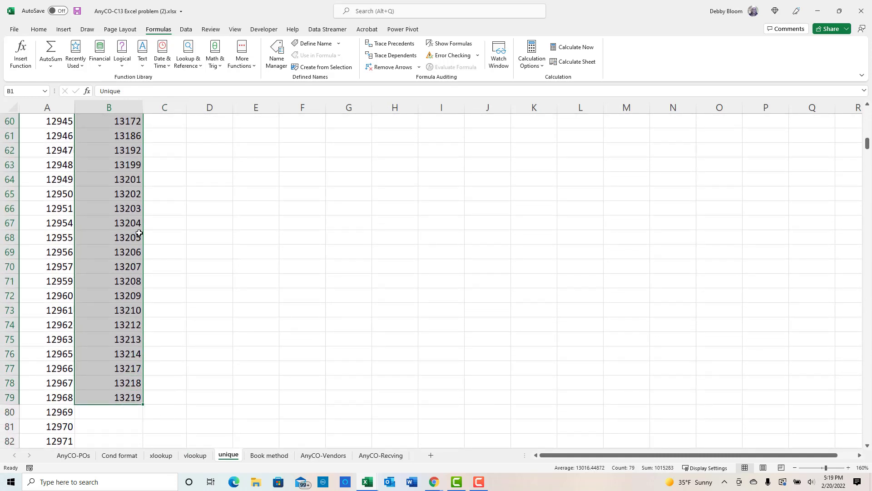
left_click(38, 29)
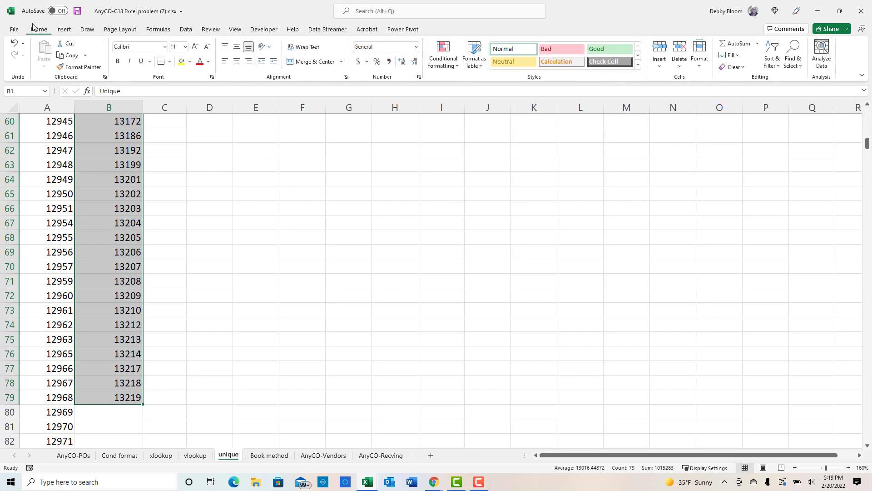
left_click(72, 55)
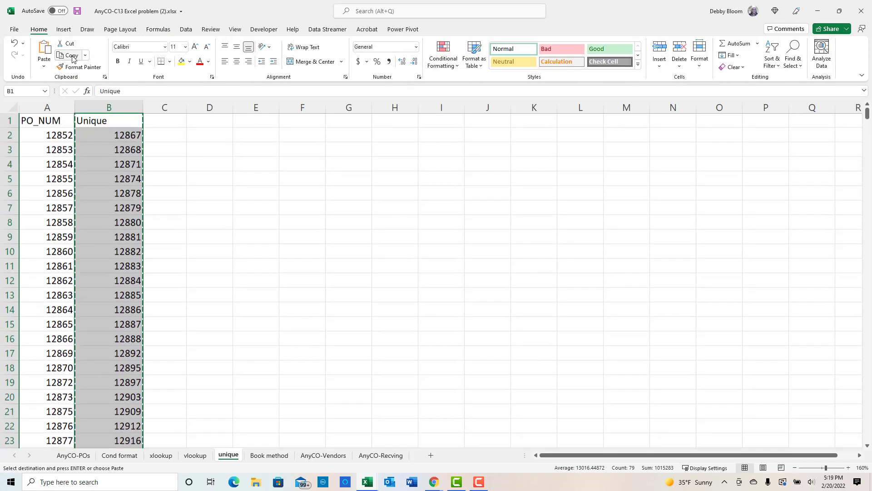
- Paste the copied Unique list as values only, starting at E1, and check it down to its last row
left_click(257, 123)
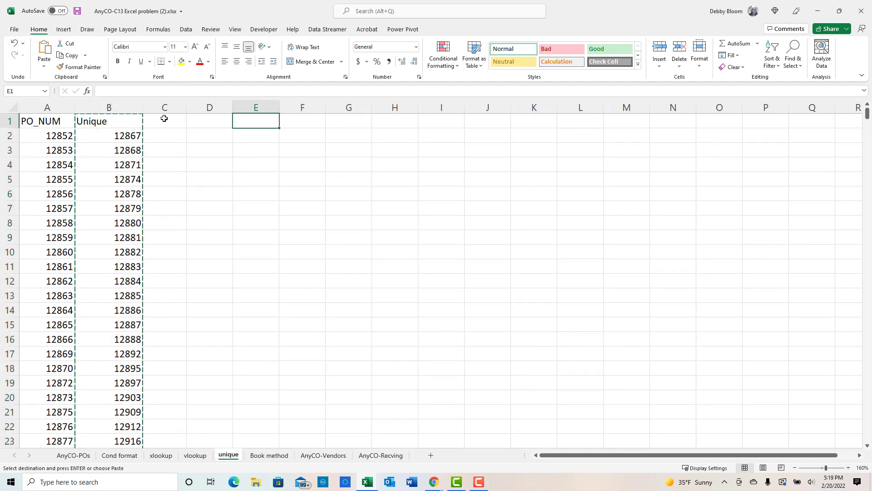
left_click(47, 69)
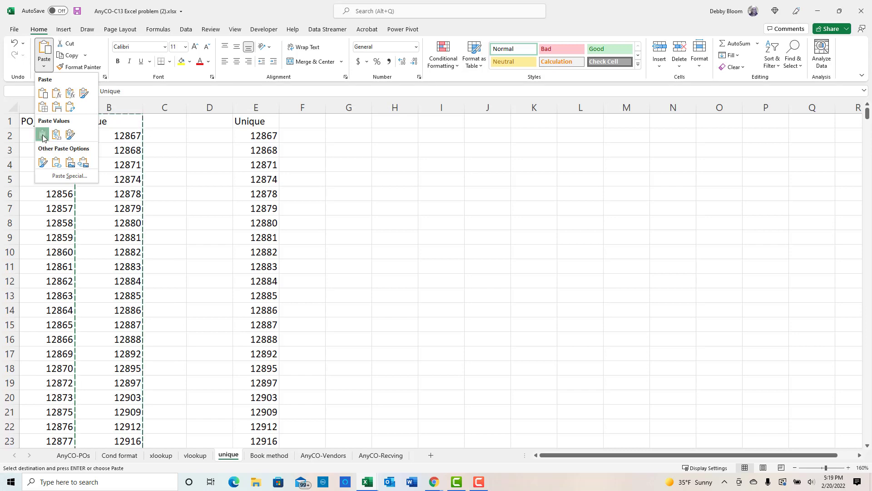
left_click(43, 137)
scroll(240, 229, "down", 20)
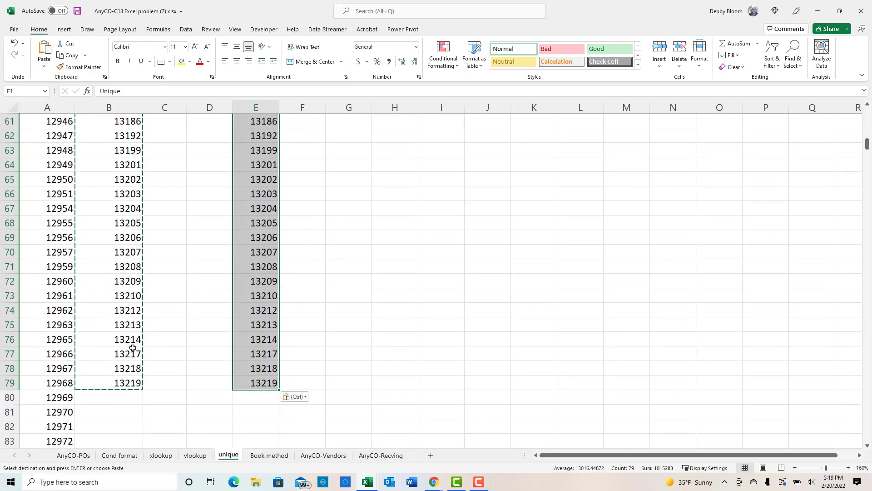
scroll(159, 332, "up", 20)
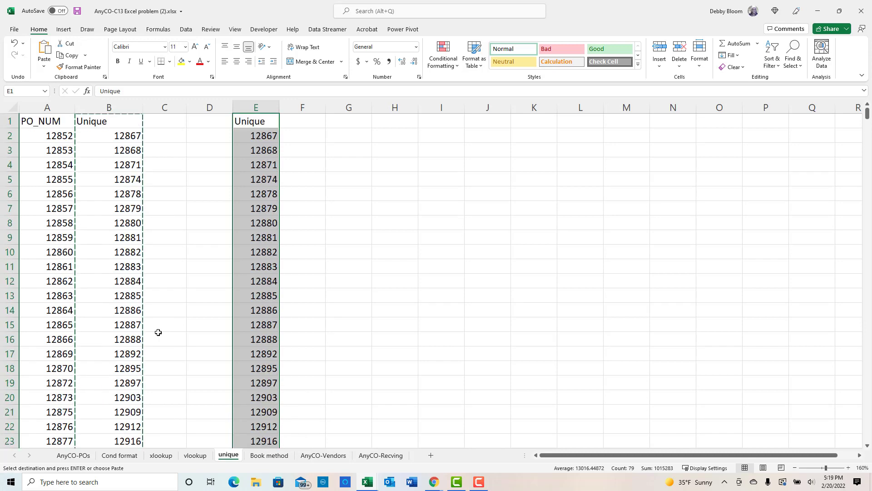
left_click(43, 121)
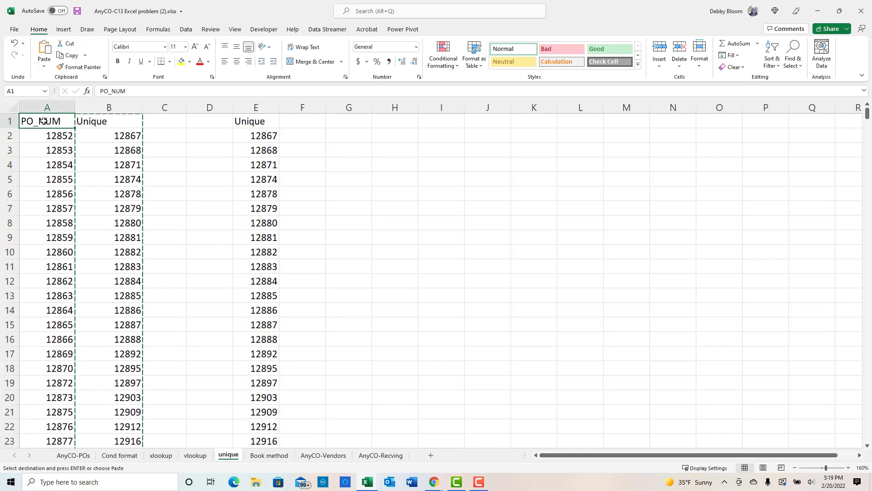